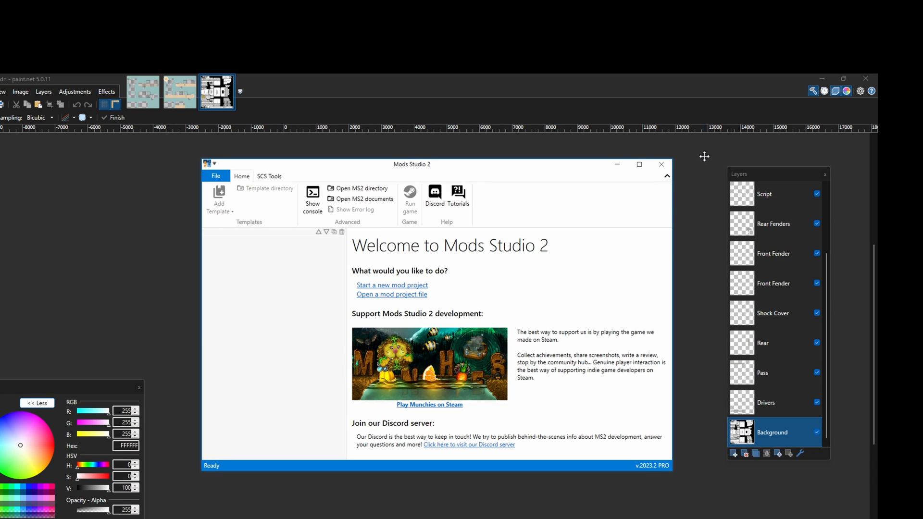
Step: Switch to paint.net and examine the truck skin layout, including the side panels, roofs and back wall
{"action": "left_click", "coordinate": [617, 166]}
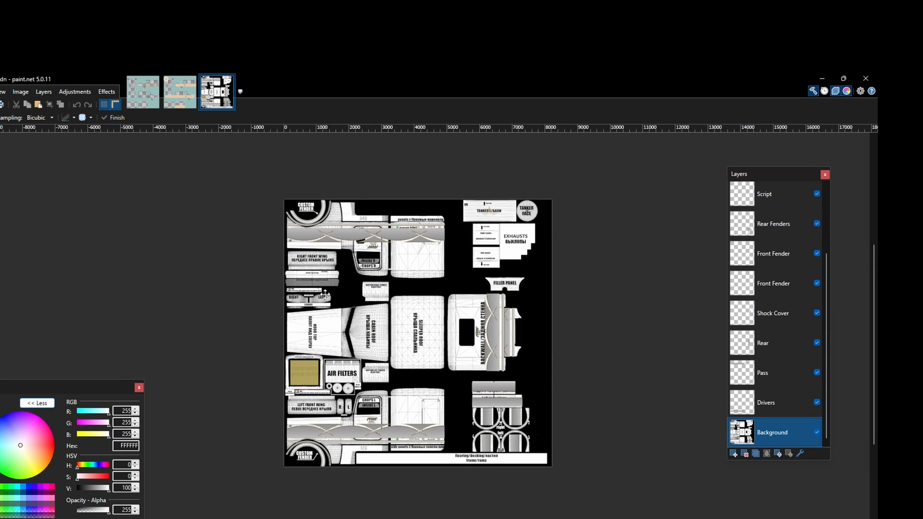
{"action": "scroll", "coordinate": [381, 447], "scroll_direction": "up", "scroll_amount": 4, "text": "ctrl"}
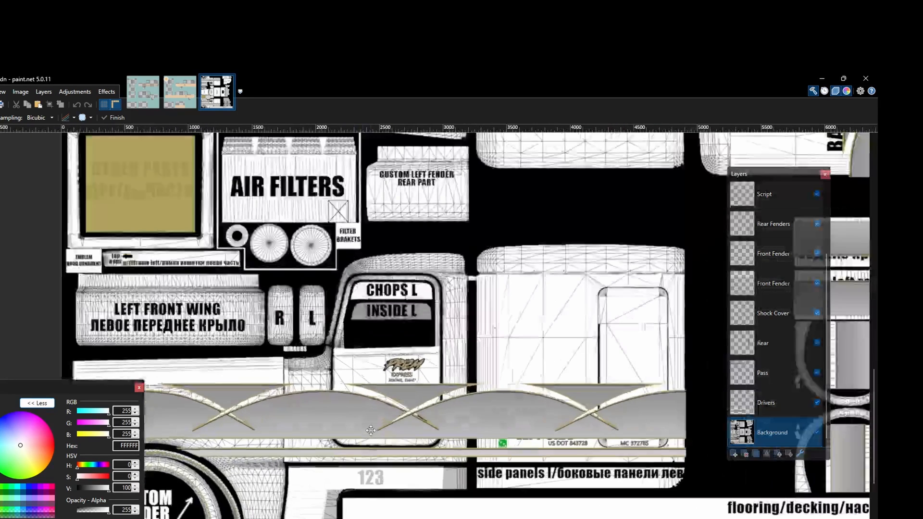
{"action": "scroll", "coordinate": [581, 392], "scroll_direction": "down", "scroll_amount": 2, "text": "ctrl"}
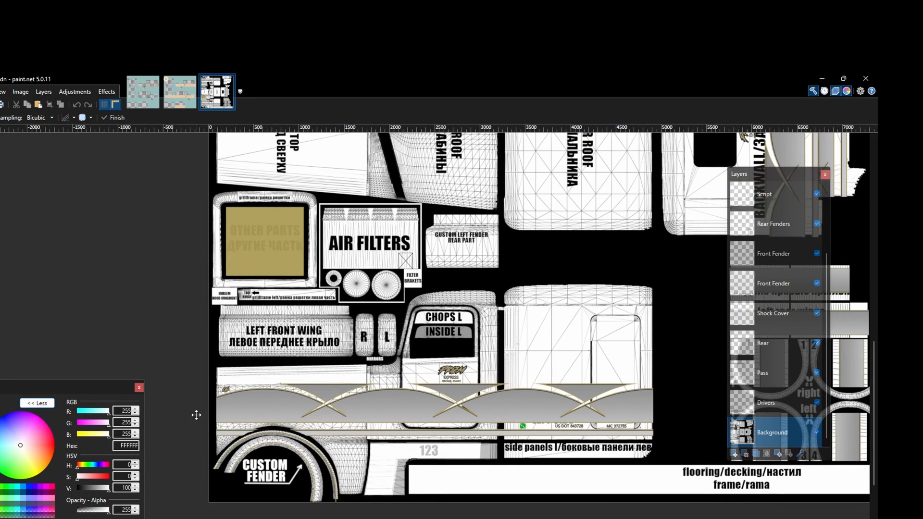
{"action": "scroll", "coordinate": [220, 452], "scroll_direction": "down", "scroll_amount": 1, "text": "ctrl"}
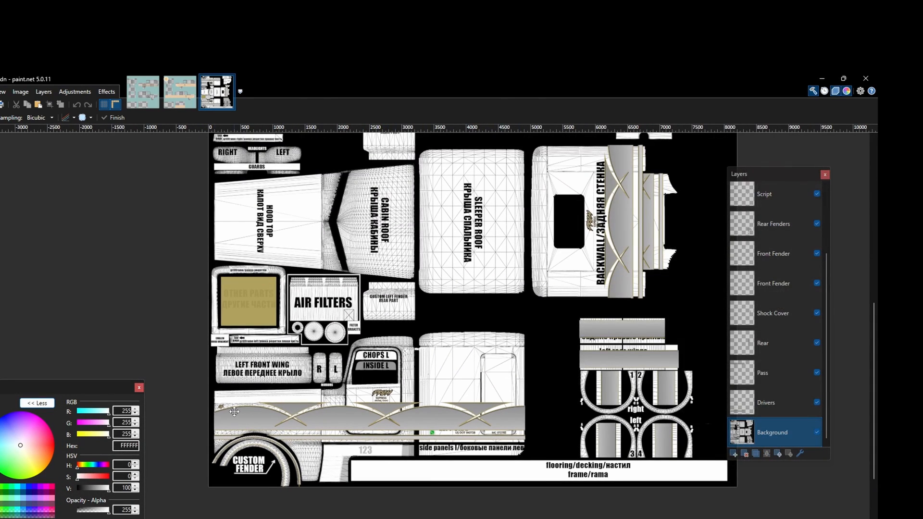
{"action": "scroll", "coordinate": [513, 441], "scroll_direction": "down", "scroll_amount": 2, "text": "ctrl"}
{"action": "scroll", "coordinate": [494, 167], "scroll_direction": "up", "scroll_amount": 1, "text": "ctrl"}
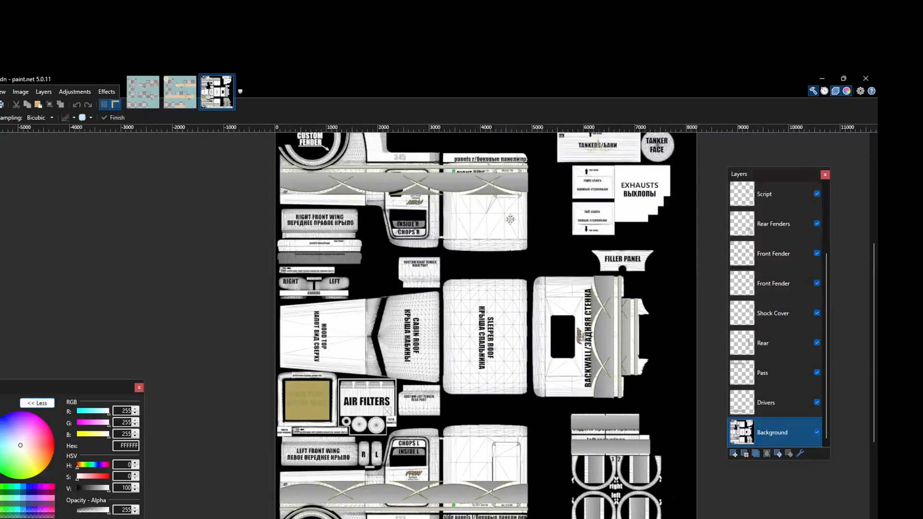
{"action": "scroll", "coordinate": [165, 319], "scroll_direction": "down", "scroll_amount": 1, "text": "ctrl"}
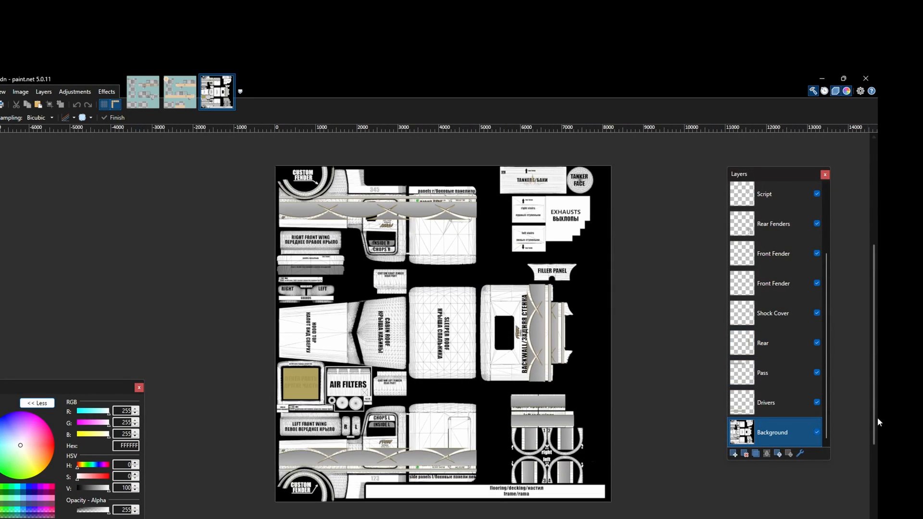
Step: Hide the Background layer of the truck skin and inspect the remaining artwork on the transparent canvas
{"action": "left_click", "coordinate": [817, 433]}
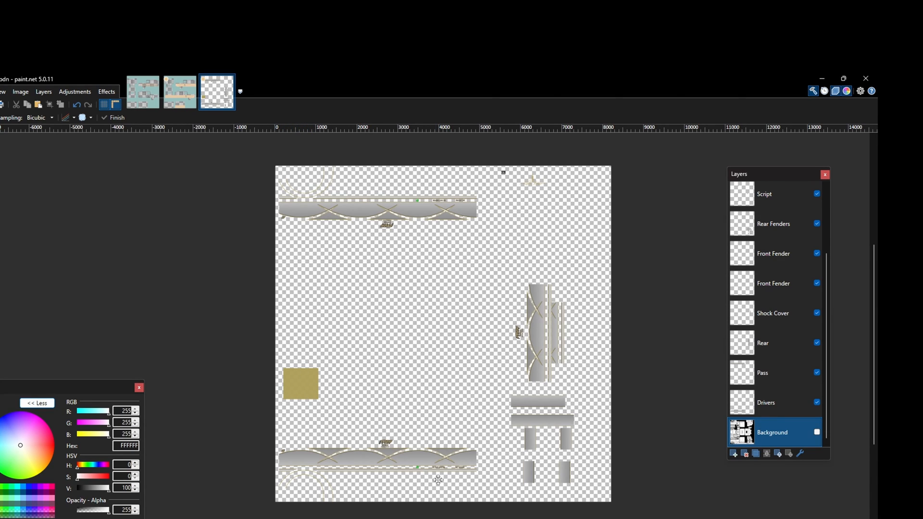
{"action": "scroll", "coordinate": [438, 471], "scroll_direction": "up", "scroll_amount": 1}
{"action": "scroll", "coordinate": [437, 470], "scroll_direction": "up", "scroll_amount": 1}
{"action": "scroll", "coordinate": [438, 470], "scroll_direction": "down", "scroll_amount": 2}
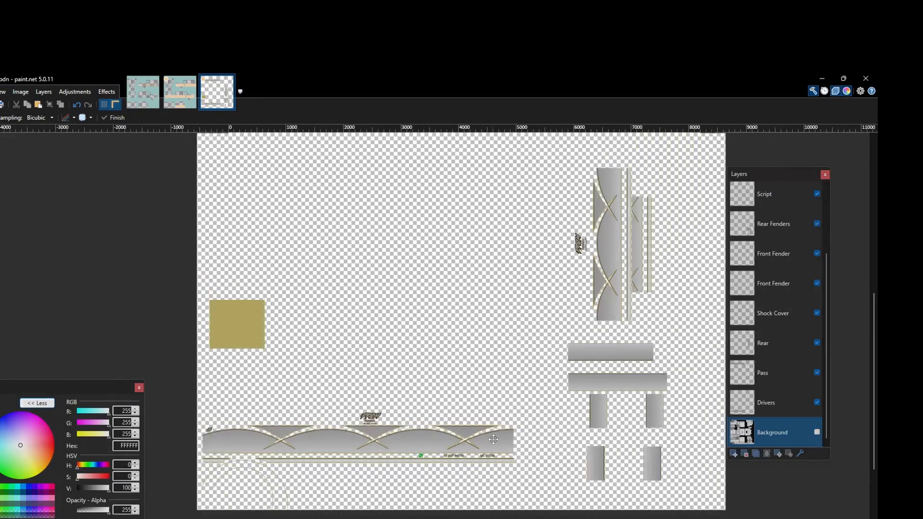
{"action": "scroll", "coordinate": [254, 470], "scroll_direction": "down", "scroll_amount": 1}
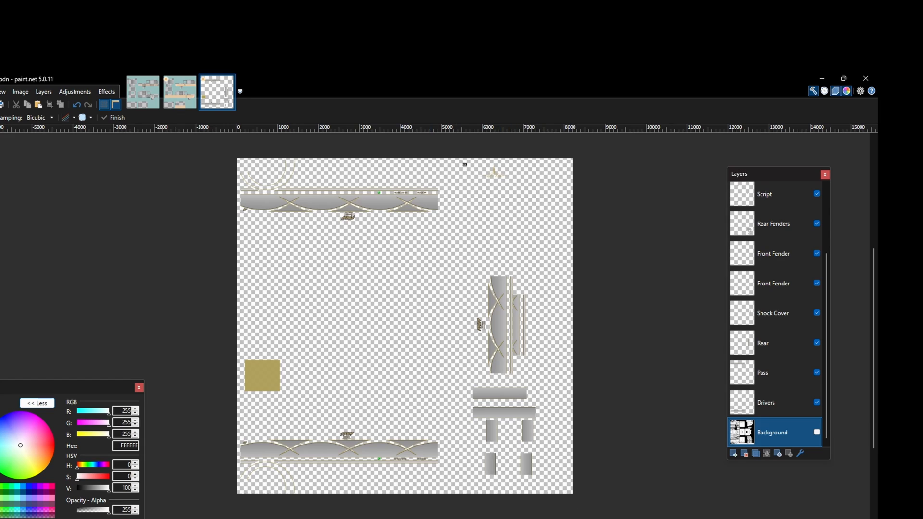
Step: Switch to Mods Studio 2 and start a new ATS mod project
{"action": "left_click", "coordinate": [523, 518]}
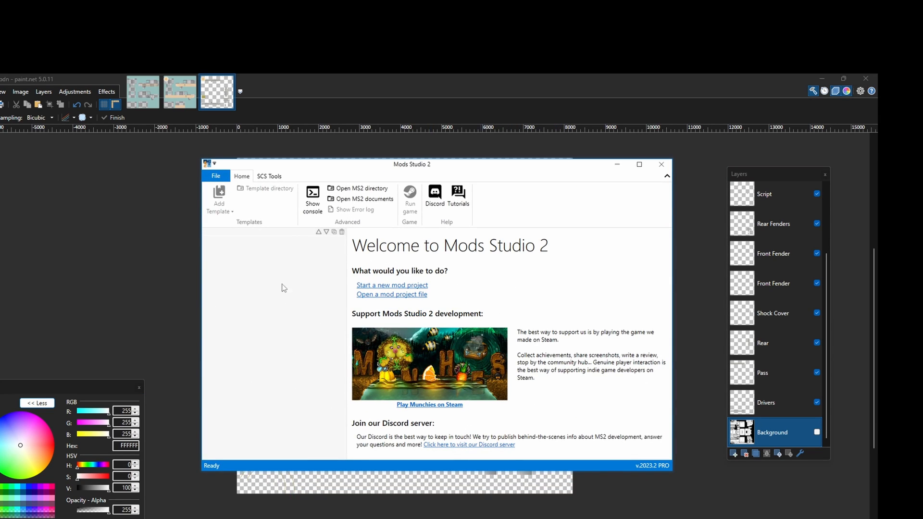
{"action": "left_click", "coordinate": [400, 285]}
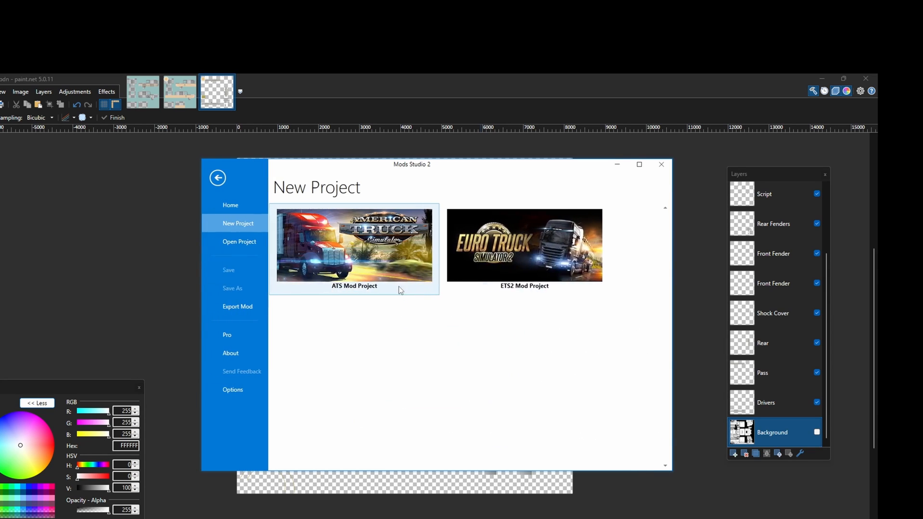
{"action": "left_click", "coordinate": [357, 255]}
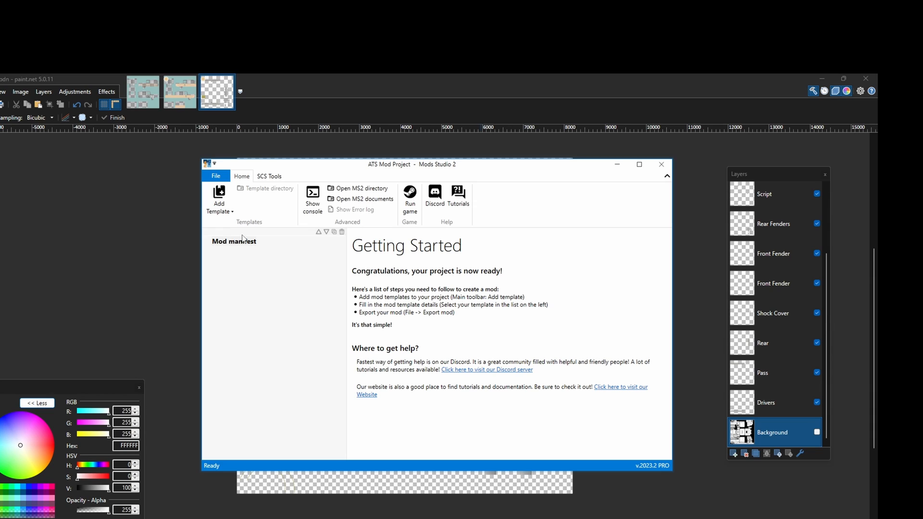
Step: View the mod manifest's basic settings and its icon image
{"action": "left_click", "coordinate": [246, 243]}
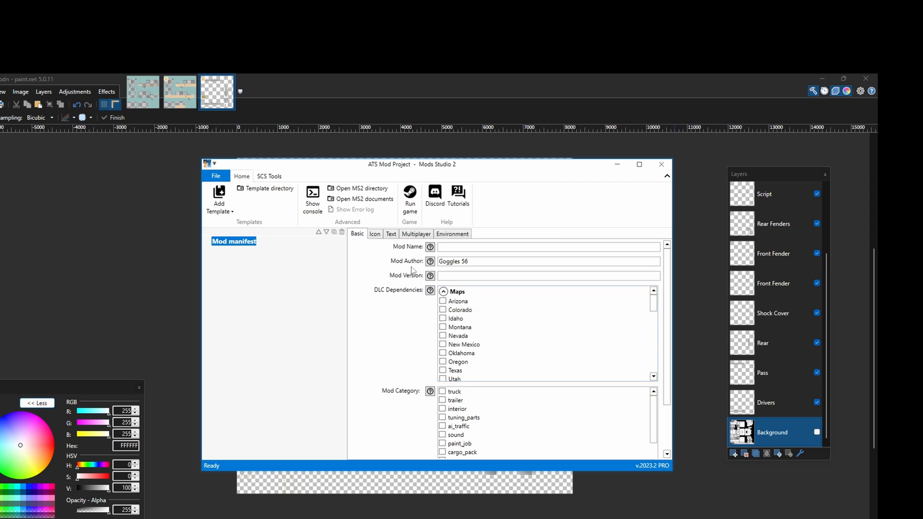
{"action": "left_click", "coordinate": [375, 234]}
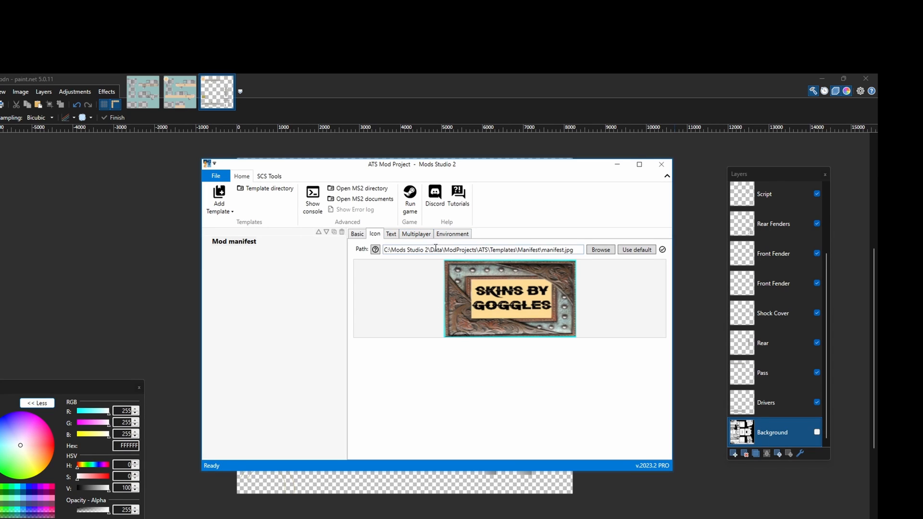
Step: Add a Simple Truck Skin template to the project and look through its list of supported trucks
{"action": "left_click", "coordinate": [219, 198]}
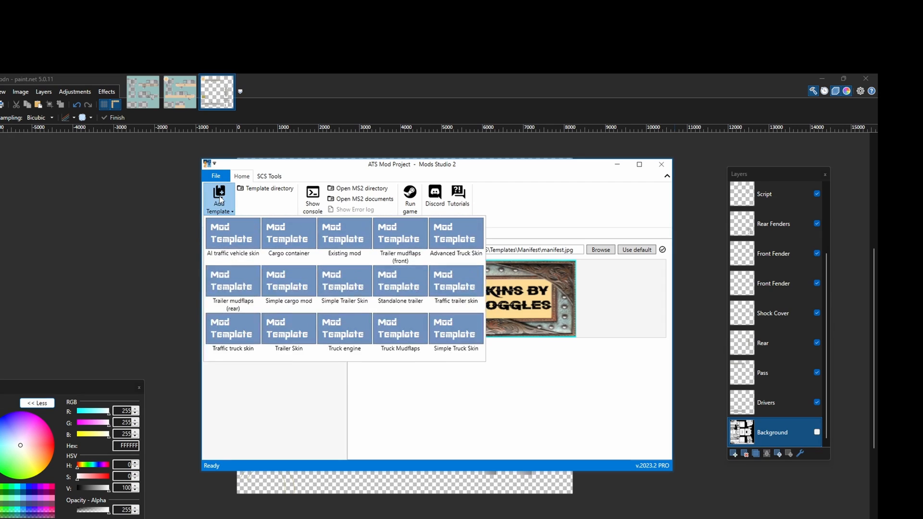
{"action": "left_click", "coordinate": [451, 332]}
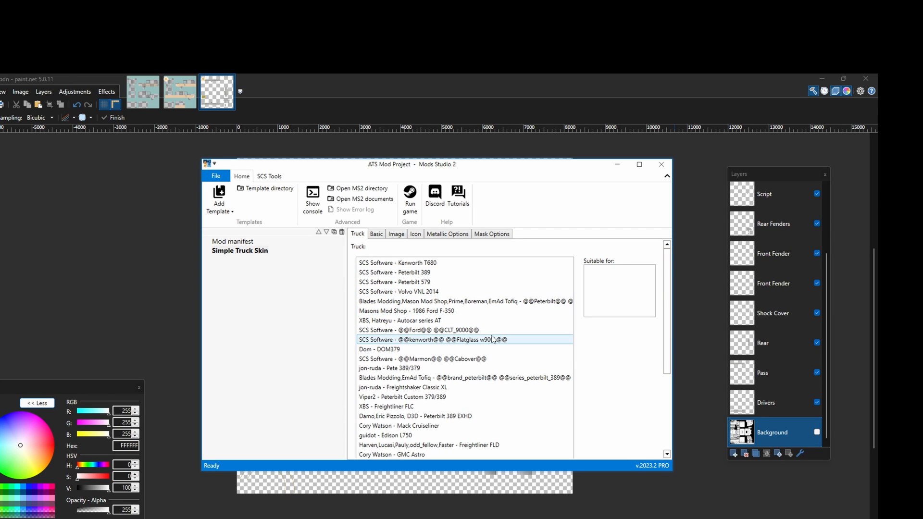
{"action": "left_click_drag", "start_coordinate": [664, 324], "coordinate": [654, 392]}
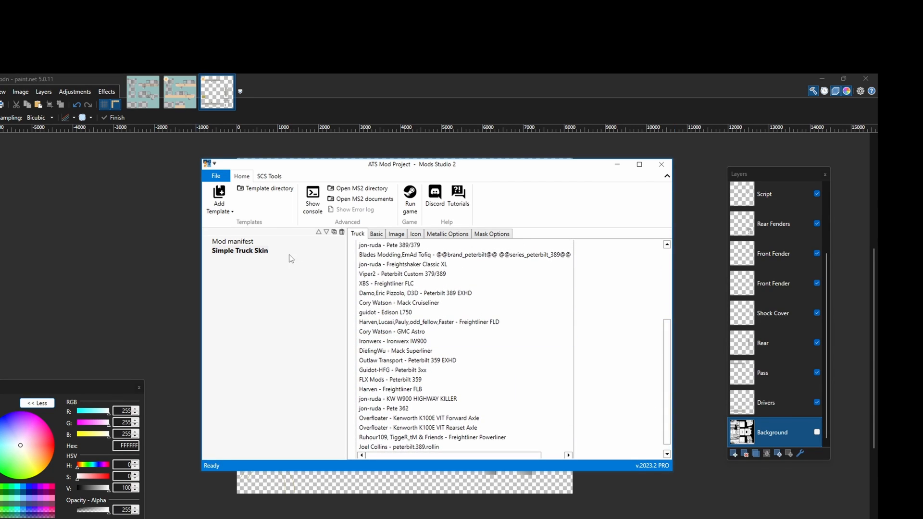
{"action": "left_click", "coordinate": [709, 347]}
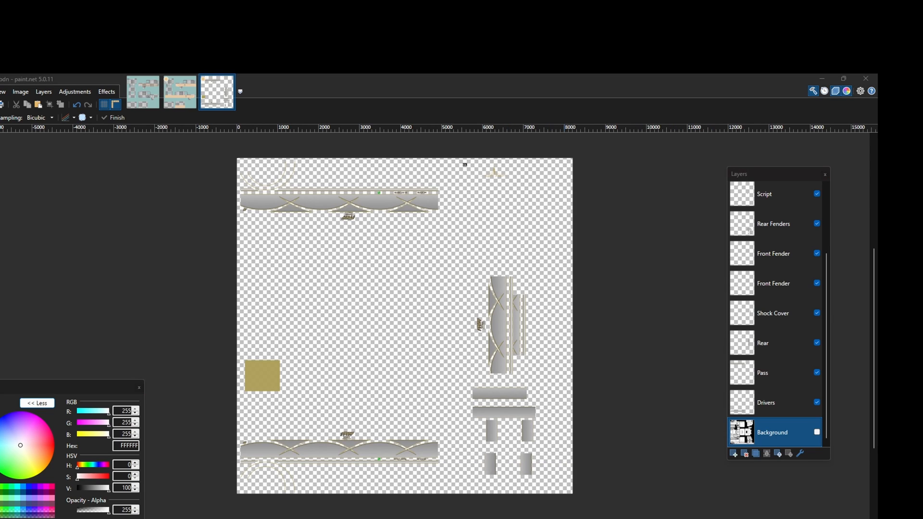
{"action": "key", "text": "alt+Tab"}
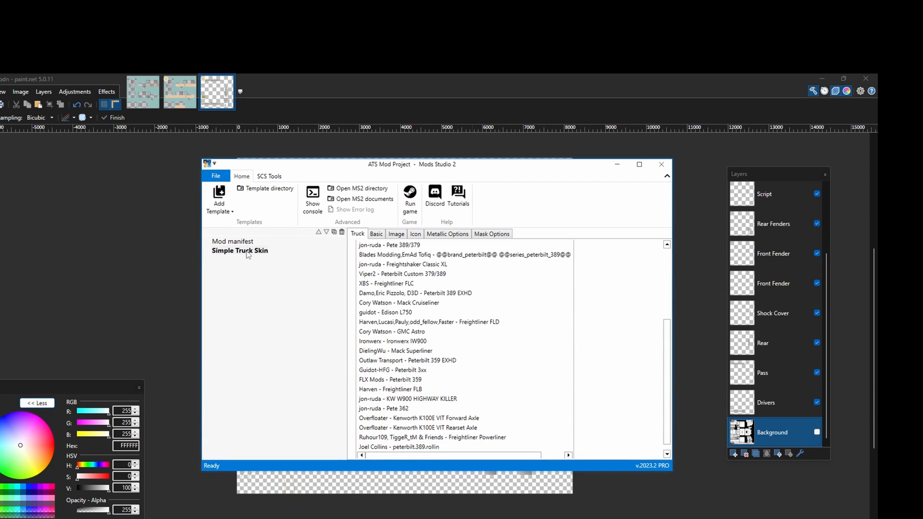
Step: Add a Simple Trailer Skin template to the project and look through its list of supported trailers
{"action": "left_click", "coordinate": [219, 199]}
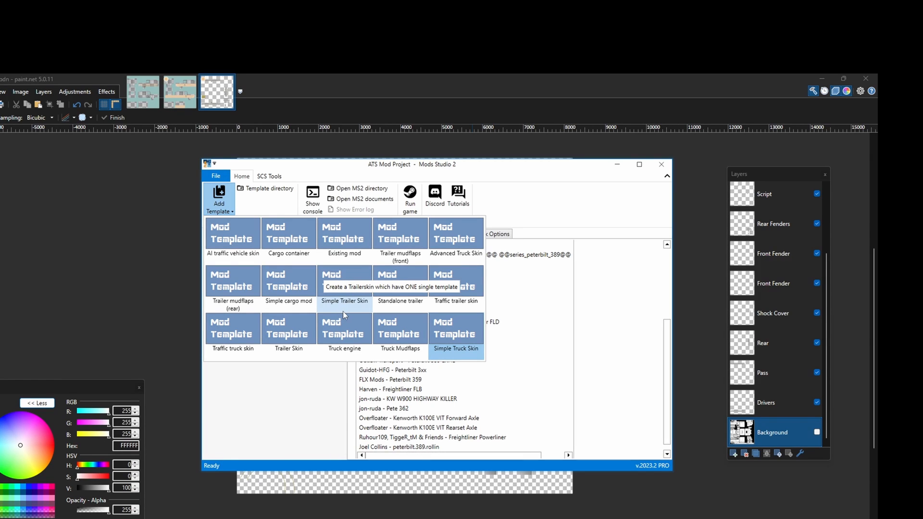
{"action": "left_click", "coordinate": [342, 299]}
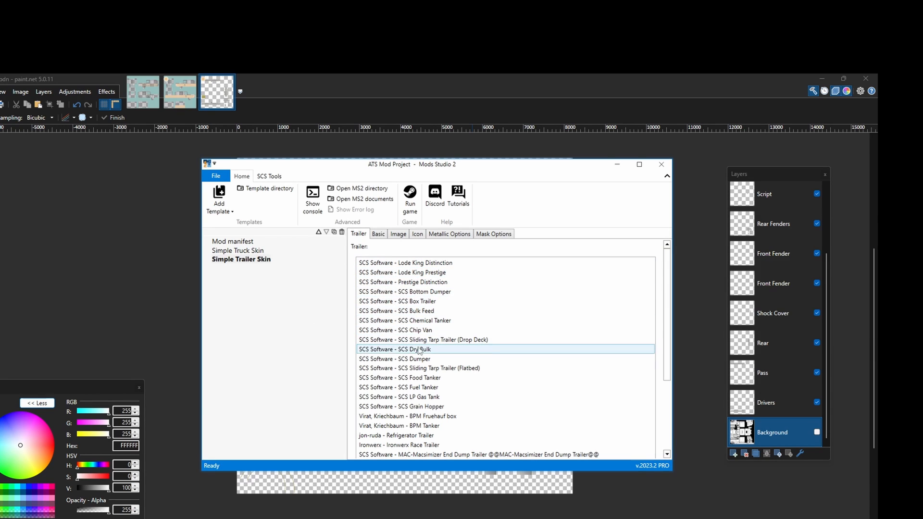
{"action": "left_click", "coordinate": [255, 261]}
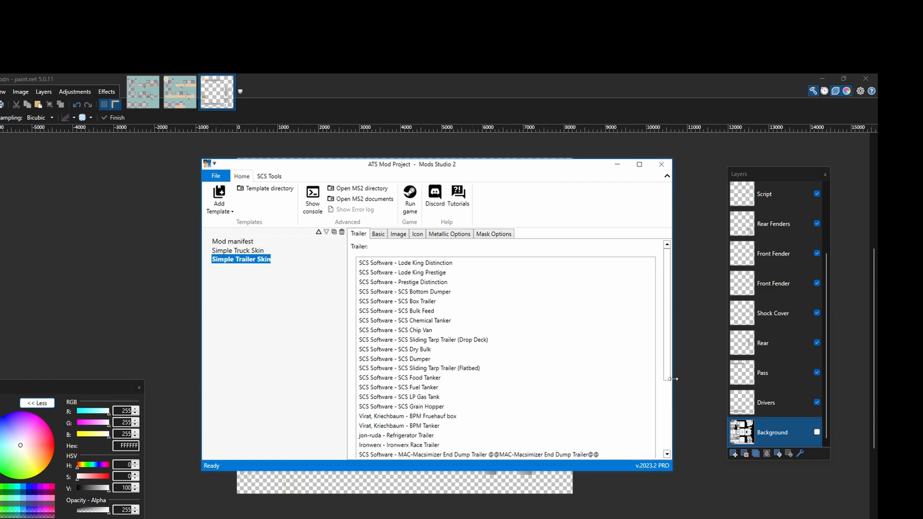
{"action": "left_click_drag", "start_coordinate": [669, 376], "coordinate": [680, 442]}
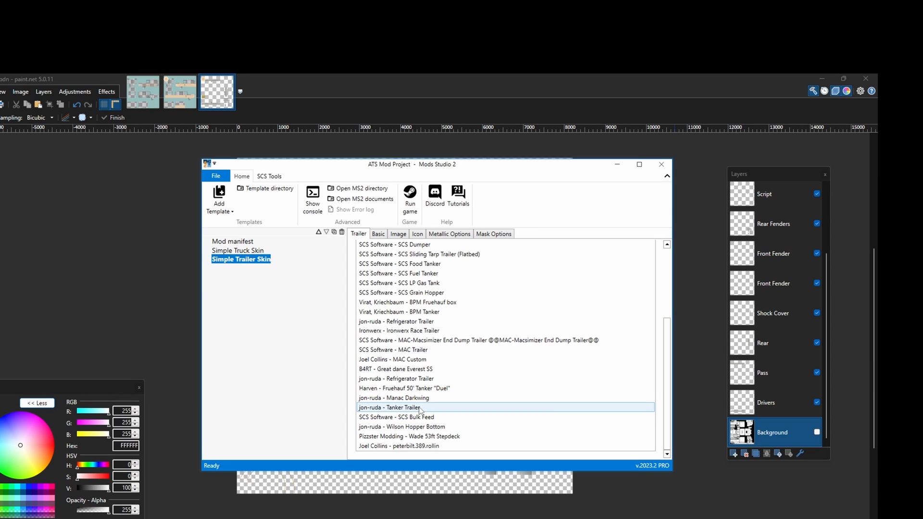
{"action": "left_click_drag", "start_coordinate": [669, 400], "coordinate": [674, 318]}
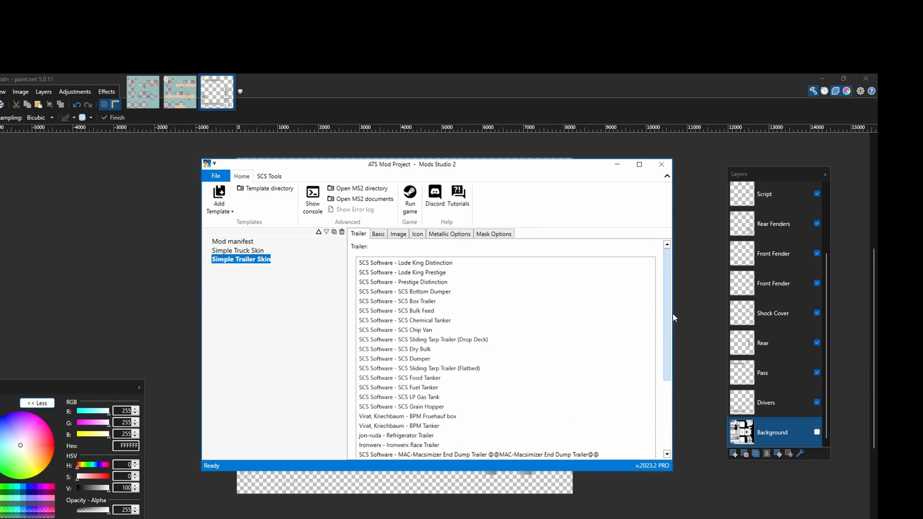
Step: Remove the Simple Trailer Skin template from the project
{"action": "right_click", "coordinate": [245, 264]}
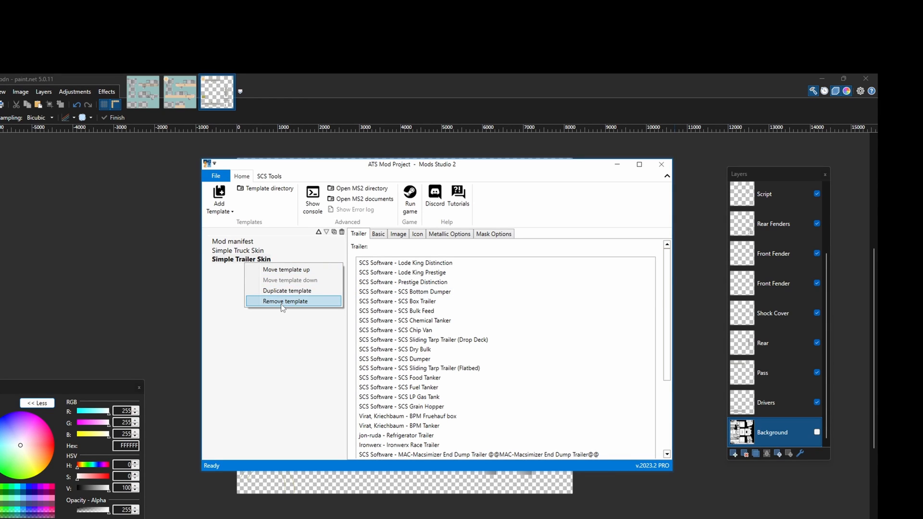
{"action": "left_click", "coordinate": [283, 301]}
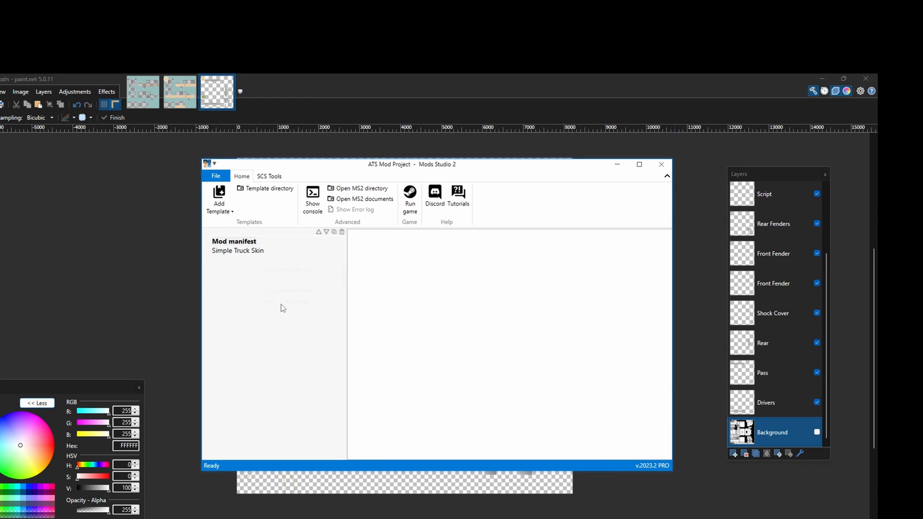
Step: Set the Simple Truck Skin template's truck to Pete 389/379 and review the cab and chassis variants offered for it
{"action": "left_click", "coordinate": [241, 253]}
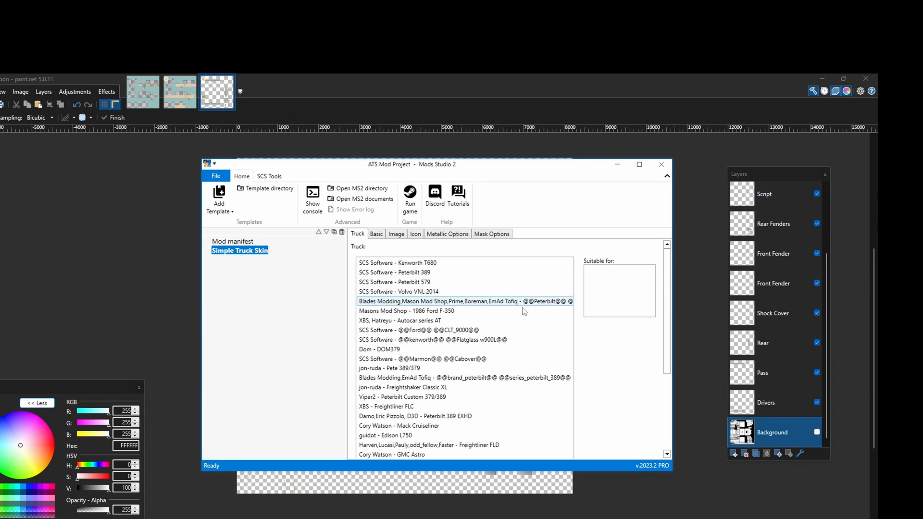
{"action": "scroll", "coordinate": [667, 365], "scroll_direction": "down", "scroll_amount": 2}
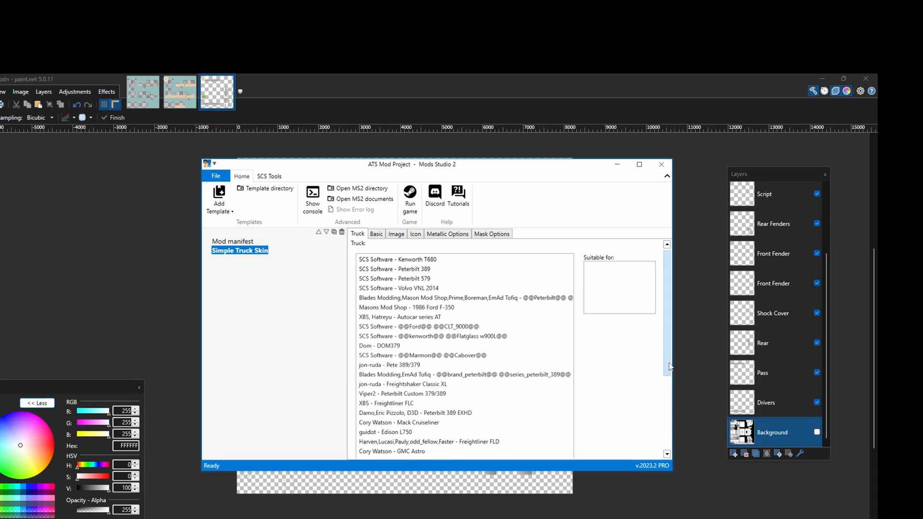
{"action": "left_click", "coordinate": [404, 362]}
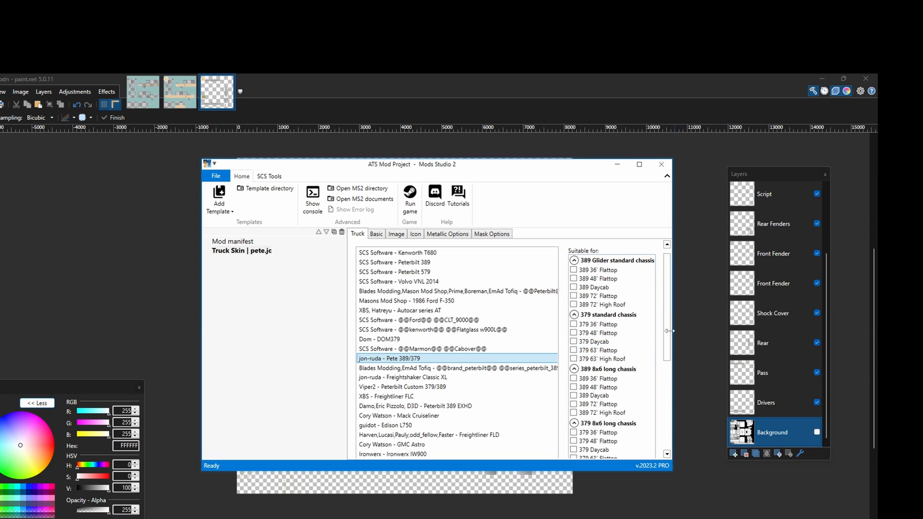
{"action": "left_click_drag", "start_coordinate": [670, 331], "coordinate": [666, 443]}
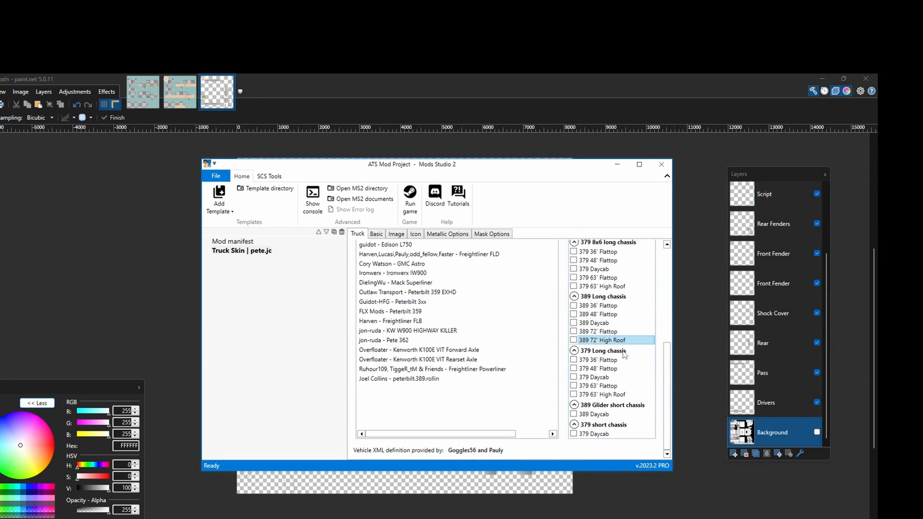
{"action": "left_click_drag", "start_coordinate": [668, 380], "coordinate": [667, 286]}
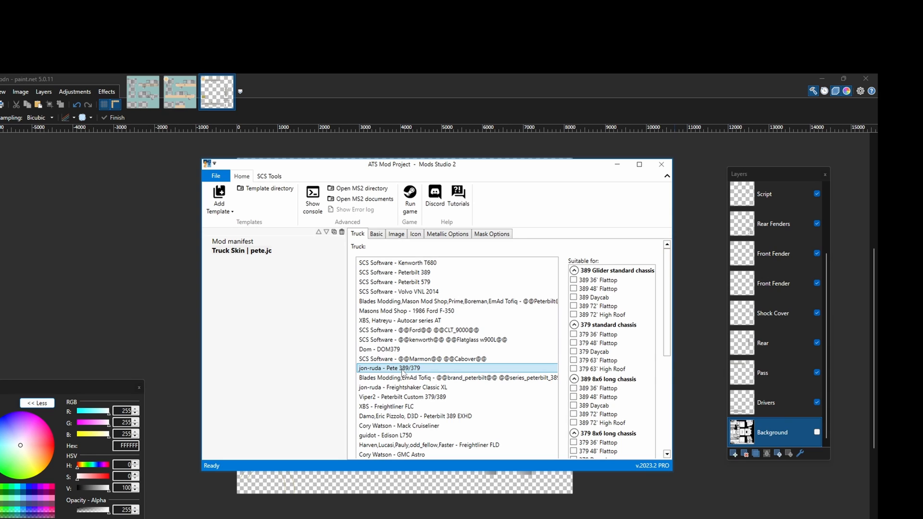
Step: Switch to File Explorer and open the folder C:\Mods Studio 2\Data\ModData\SCS\Vehicles
{"action": "left_click", "coordinate": [617, 167]}
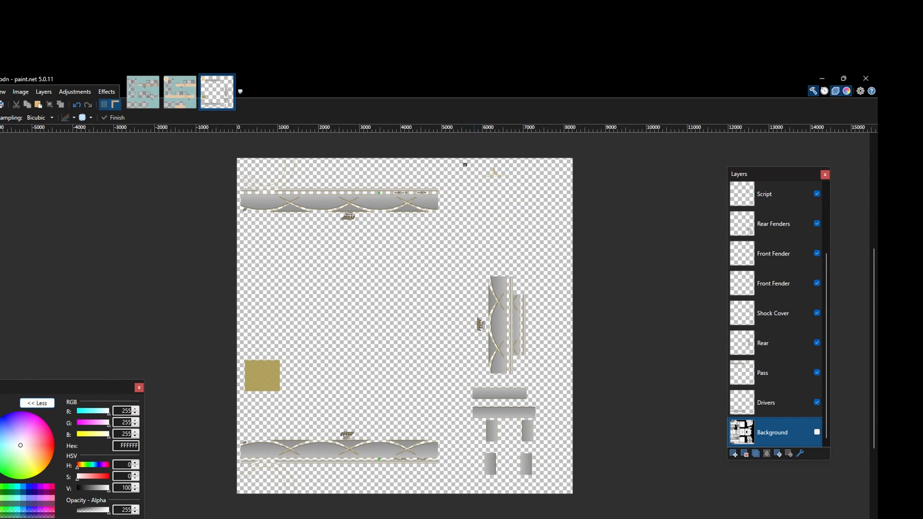
{"action": "key", "text": "super+e"}
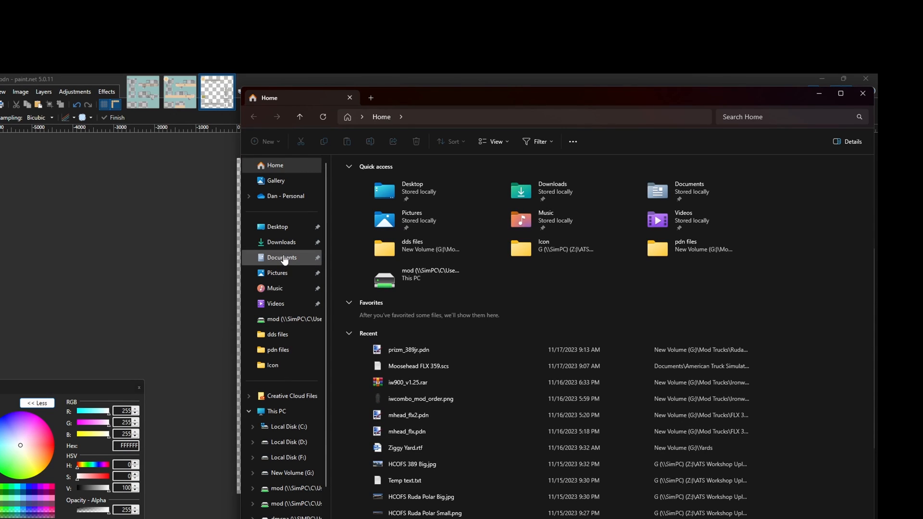
{"action": "left_click", "coordinate": [290, 428]}
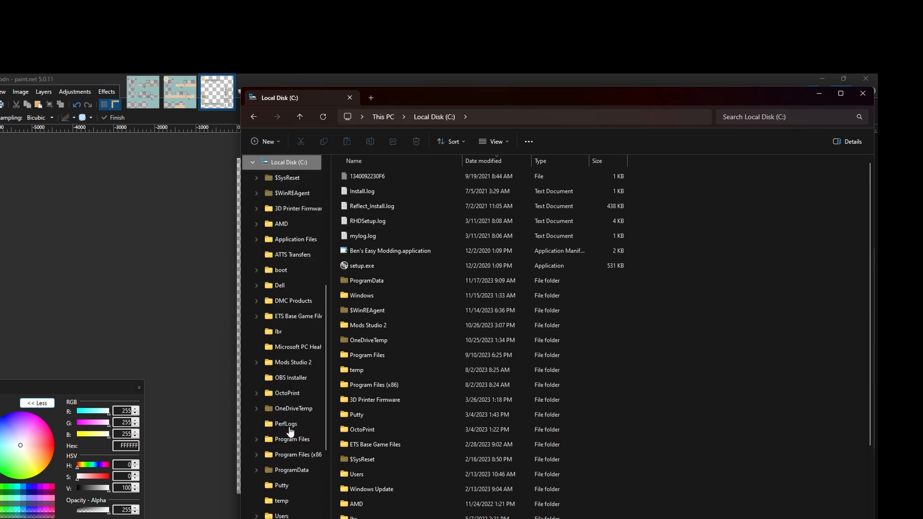
{"action": "double_click", "coordinate": [366, 325]}
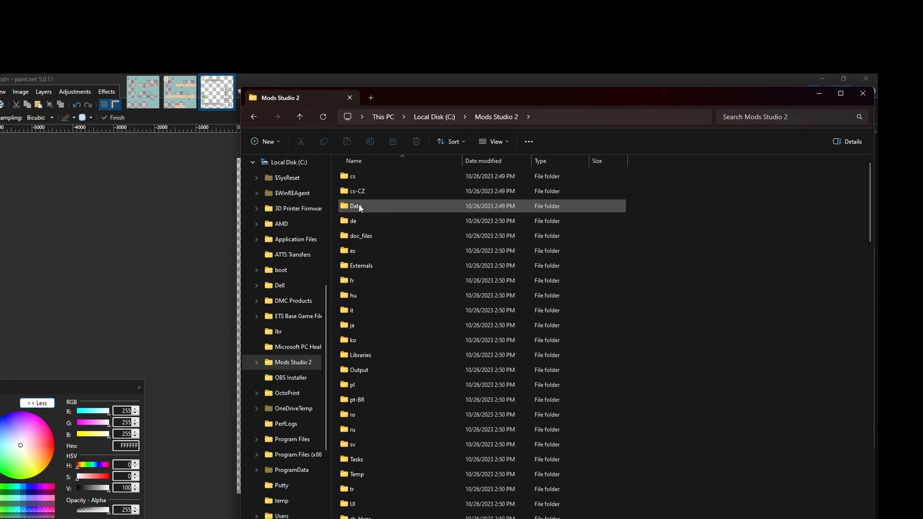
{"action": "double_click", "coordinate": [357, 208]}
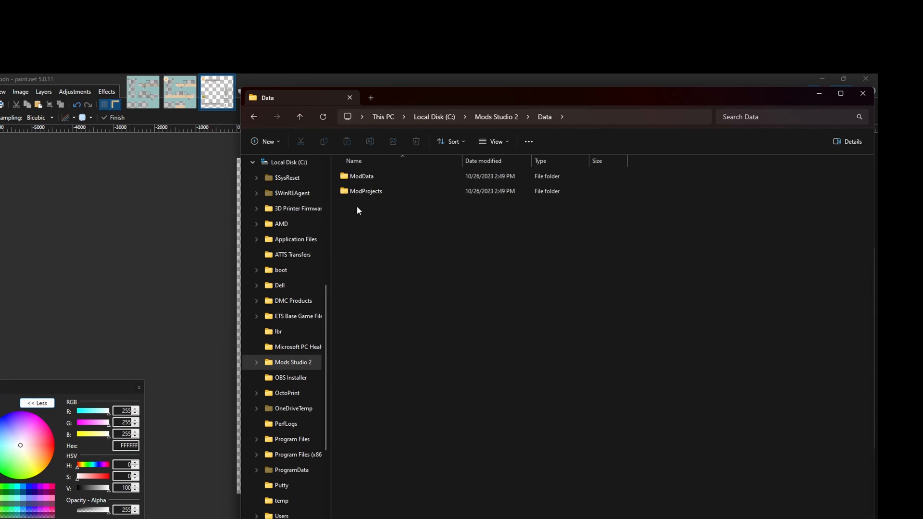
{"action": "double_click", "coordinate": [360, 176]}
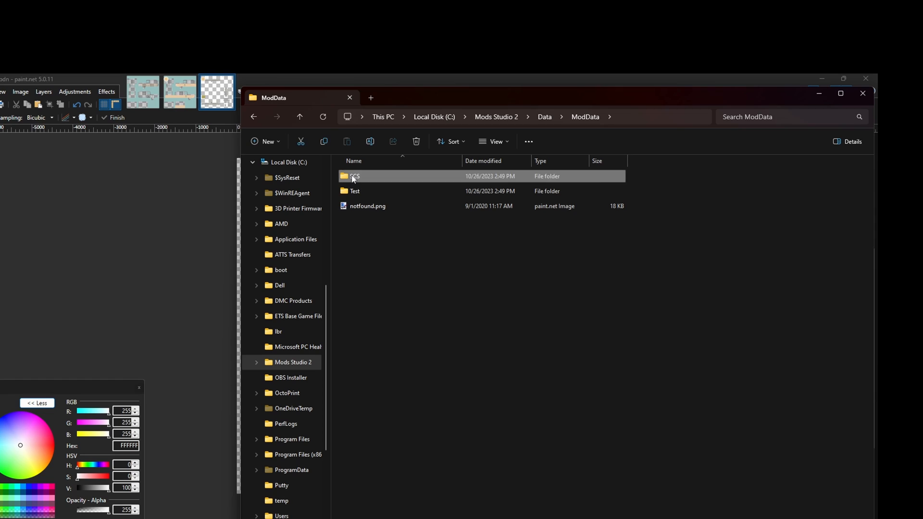
{"action": "double_click", "coordinate": [351, 177]}
{"action": "double_click", "coordinate": [361, 236]}
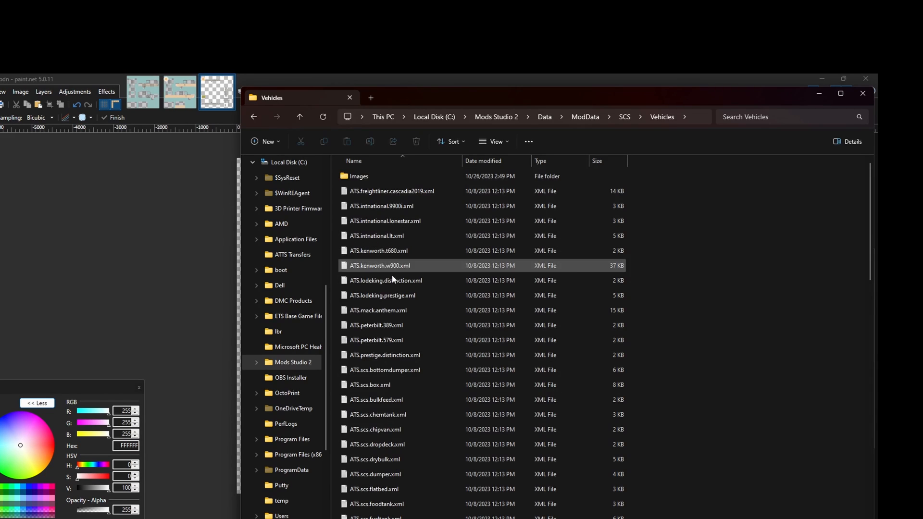
Step: Look through the ATS and ETS2 vehicle XML files in the Vehicles folder, then put the folder window away
{"action": "scroll", "coordinate": [420, 391], "scroll_direction": "down", "scroll_amount": 12}
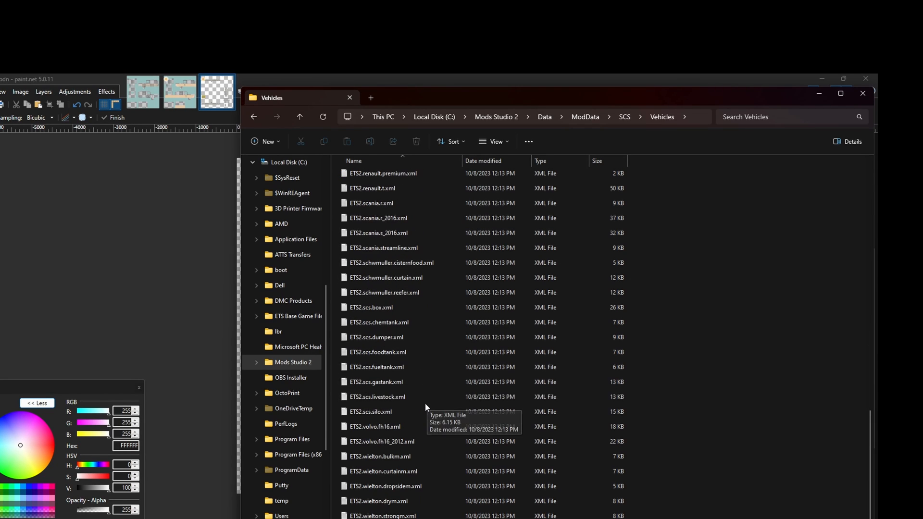
{"action": "scroll", "coordinate": [419, 462], "scroll_direction": "down", "scroll_amount": 8}
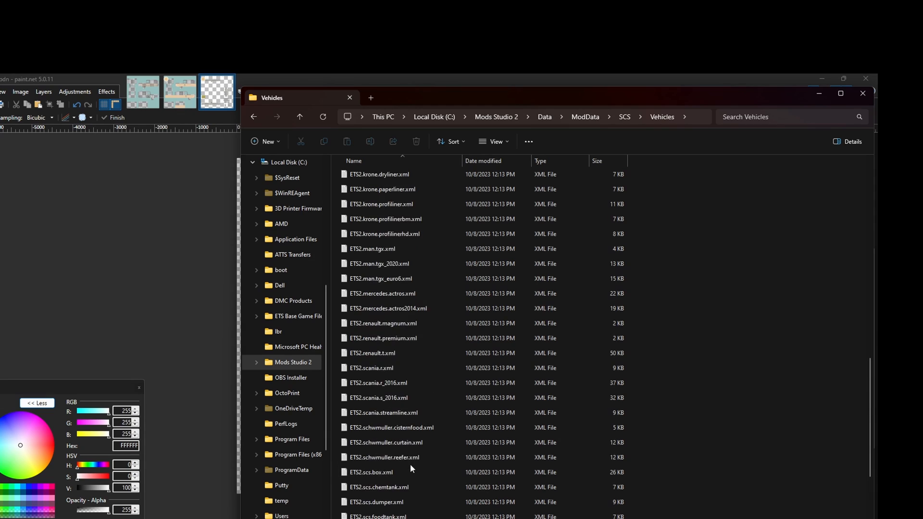
{"action": "scroll", "coordinate": [410, 463], "scroll_direction": "up", "scroll_amount": 12}
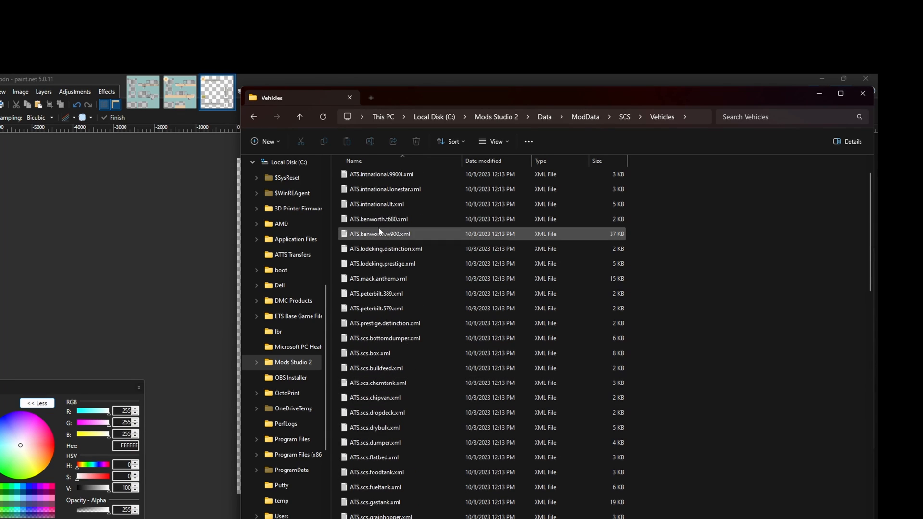
{"action": "scroll", "coordinate": [380, 422], "scroll_direction": "down", "scroll_amount": 2}
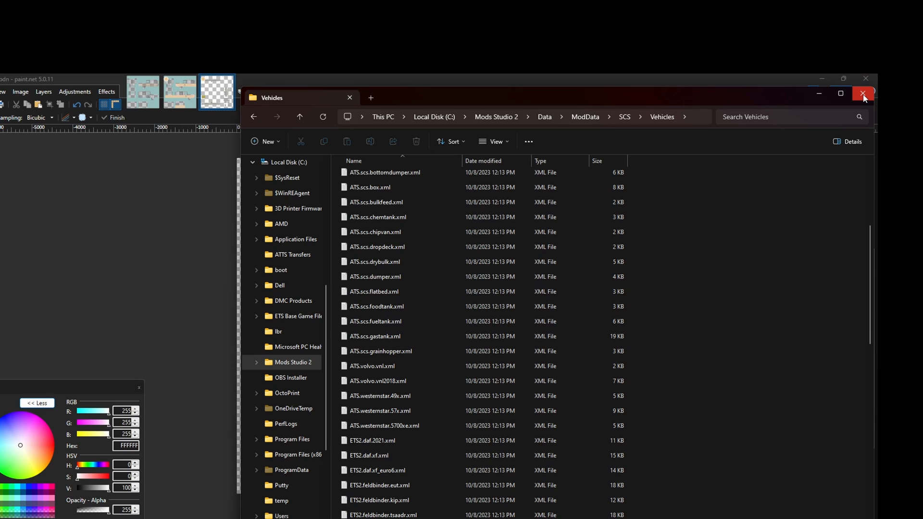
{"action": "left_click", "coordinate": [823, 95]}
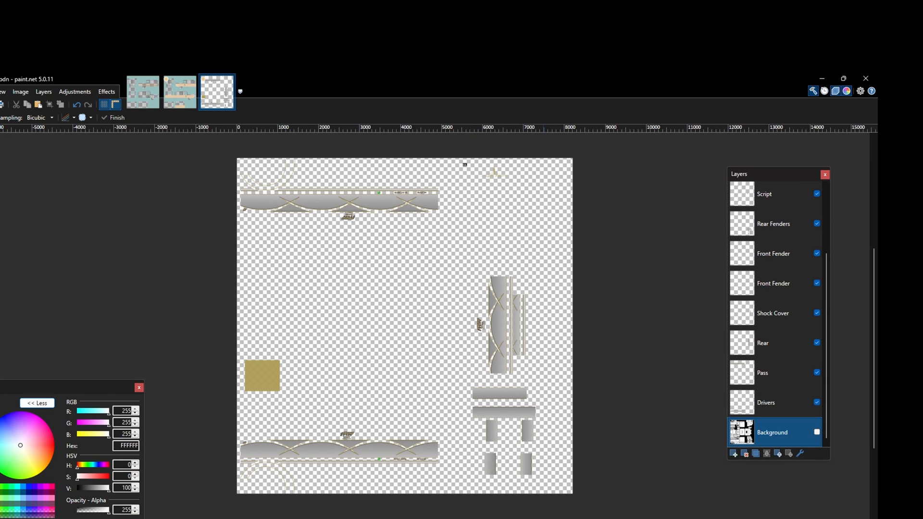
Step: Switch to Mods Studio 2, add an Advanced Truck Skin template to the project and look through its list of supported trucks
{"action": "key", "text": "alt+Tab"}
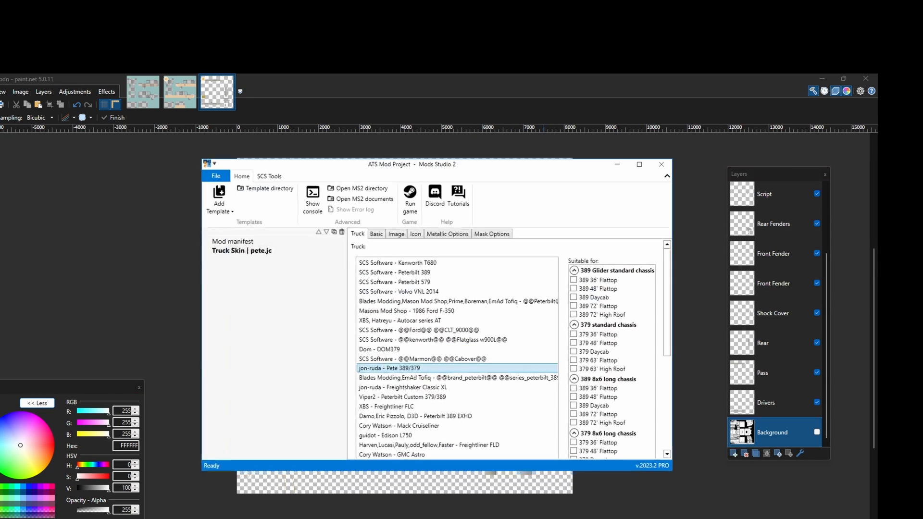
{"action": "left_click", "coordinate": [223, 204]}
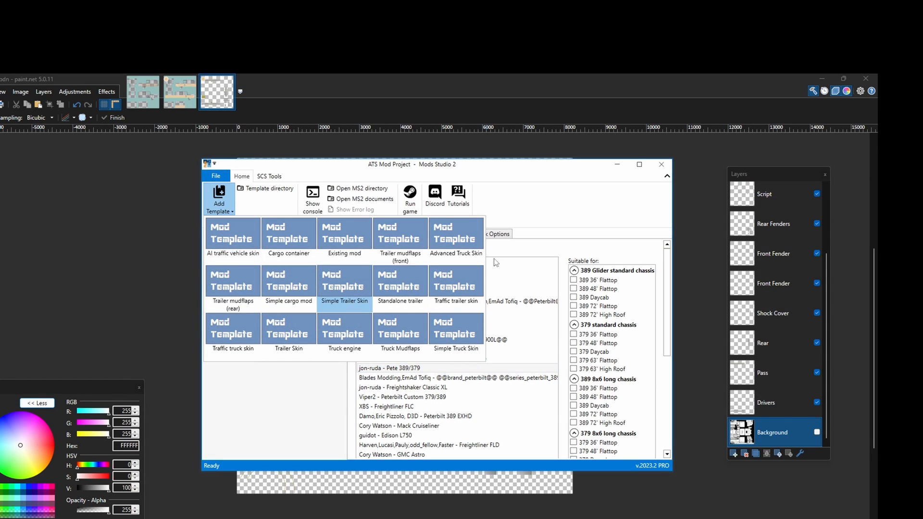
{"action": "left_click", "coordinate": [454, 242]}
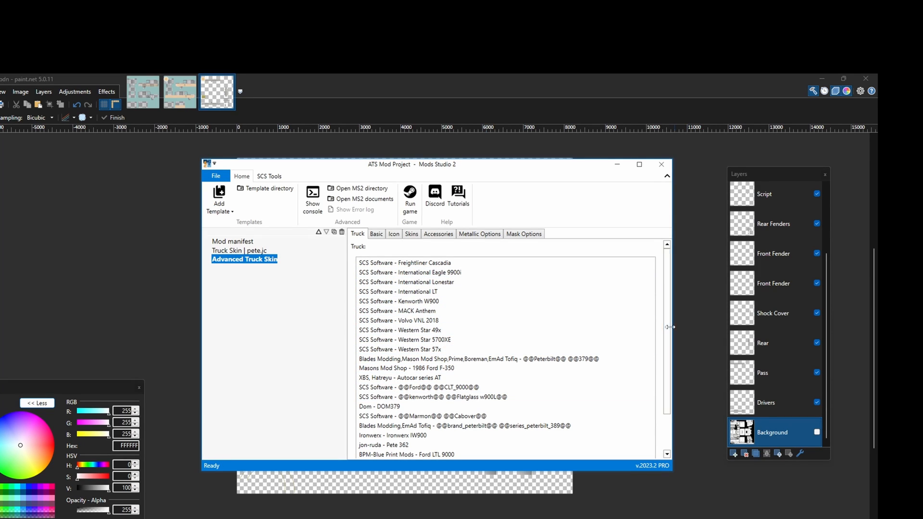
{"action": "left_click_drag", "start_coordinate": [670, 327], "coordinate": [669, 328]}
{"action": "scroll", "coordinate": [669, 378], "scroll_direction": "down", "scroll_amount": 1}
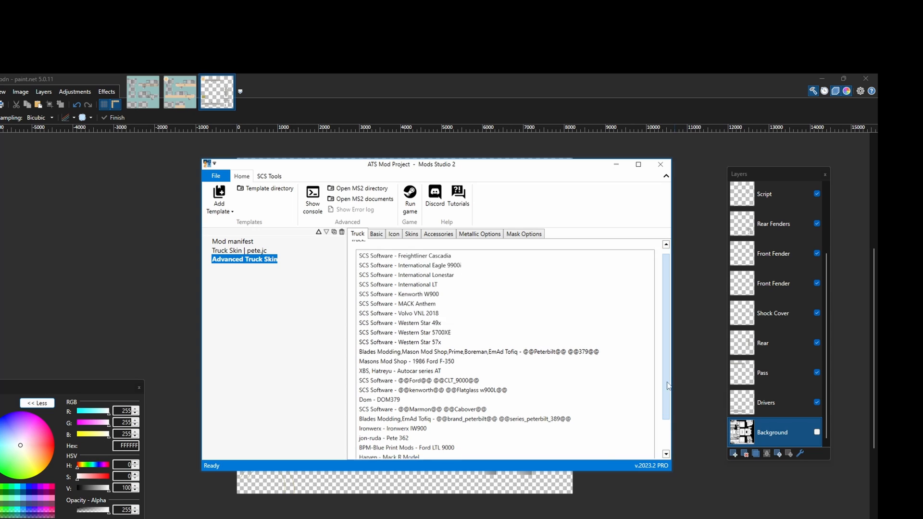
{"action": "scroll", "coordinate": [670, 389], "scroll_direction": "up", "scroll_amount": 1}
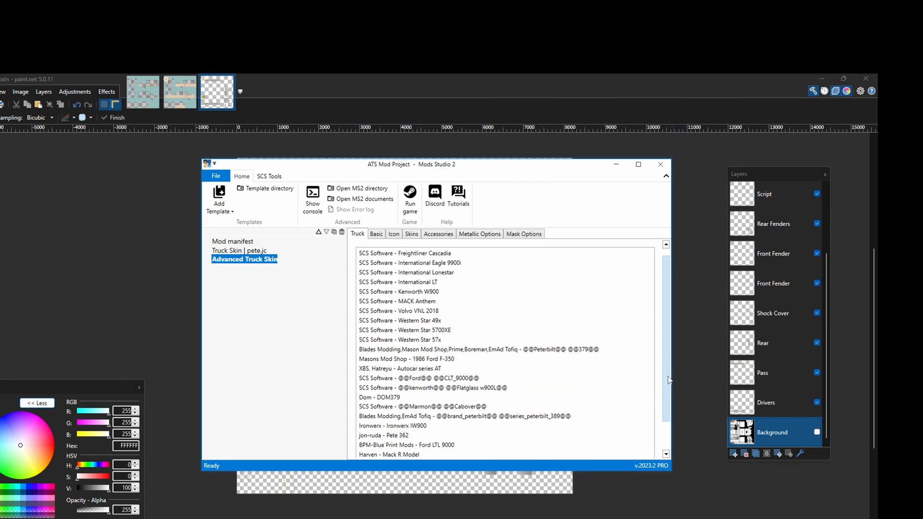
{"action": "scroll", "coordinate": [668, 373], "scroll_direction": "up", "scroll_amount": 1}
{"action": "scroll", "coordinate": [672, 368], "scroll_direction": "down", "scroll_amount": 3}
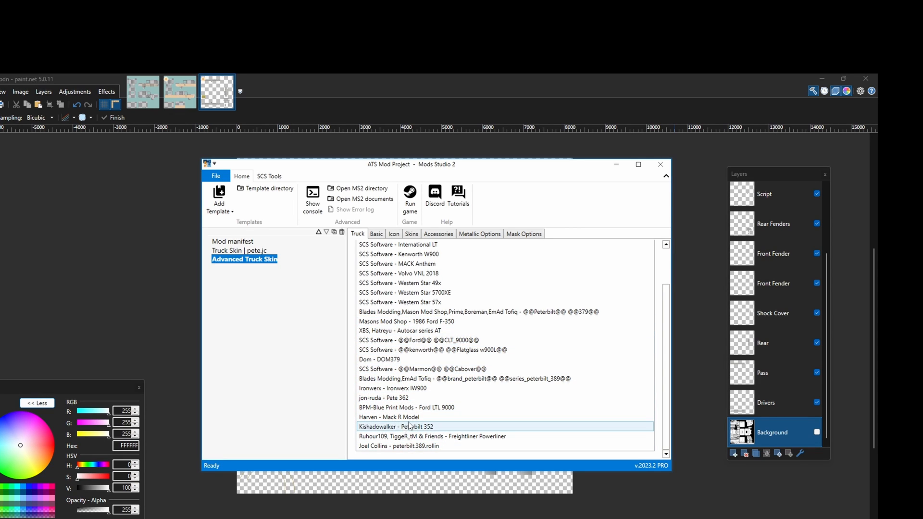
Step: Clear paint.net from view, switch back to File Explorer and examine which truck and trailer definition files the Vehicles folder holds
{"action": "left_click", "coordinate": [756, 423]}
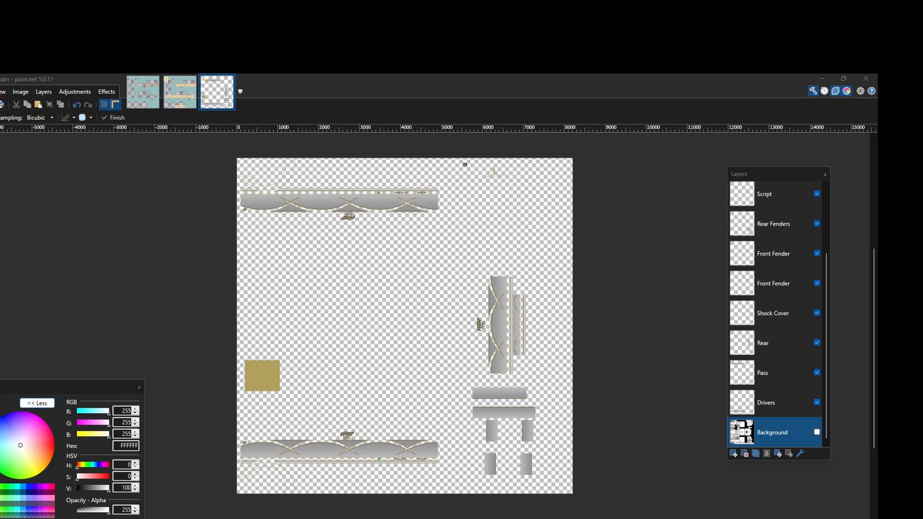
{"action": "left_click", "coordinate": [823, 80]}
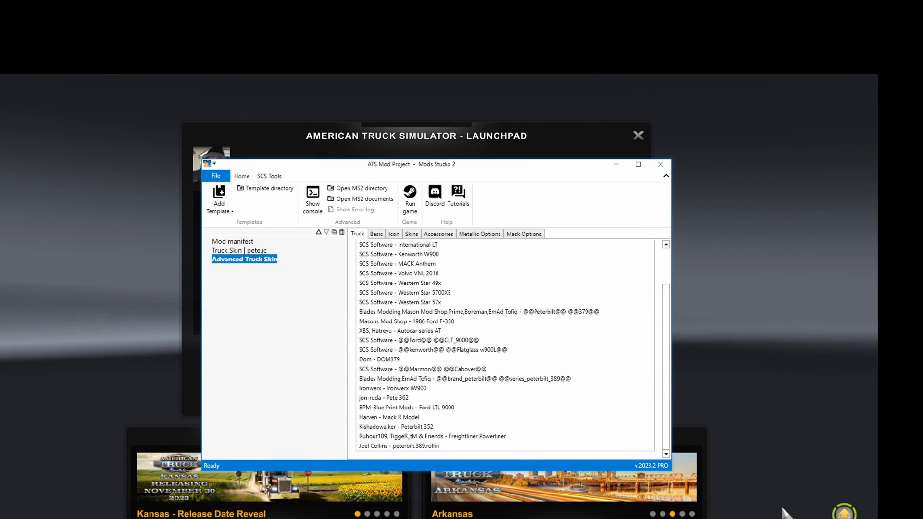
{"action": "left_click", "coordinate": [469, 518]}
{"action": "scroll", "coordinate": [446, 450], "scroll_direction": "up", "scroll_amount": 5}
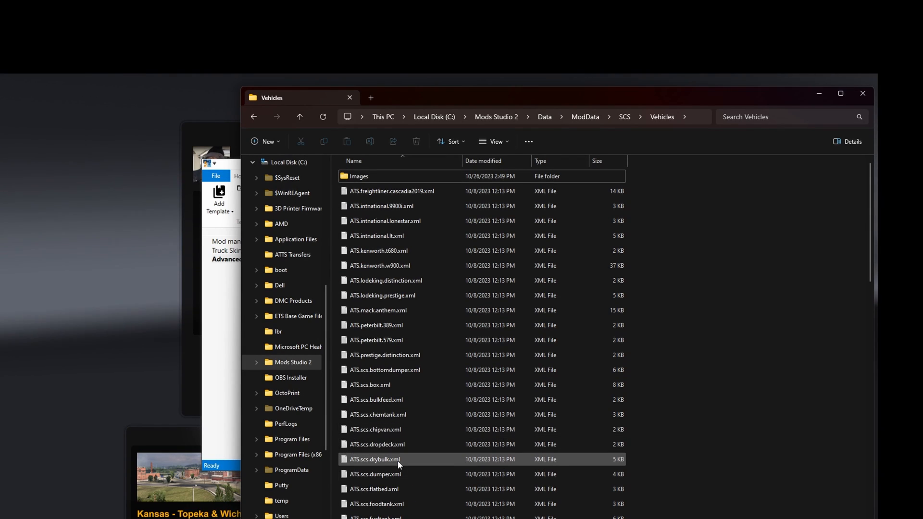
{"action": "scroll", "coordinate": [394, 441], "scroll_direction": "down", "scroll_amount": 4}
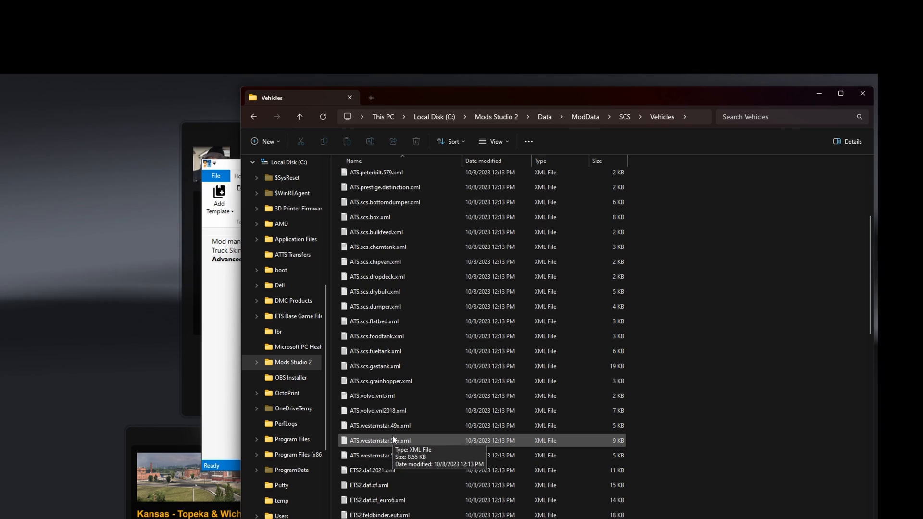
{"action": "scroll", "coordinate": [393, 440], "scroll_direction": "down", "scroll_amount": 6}
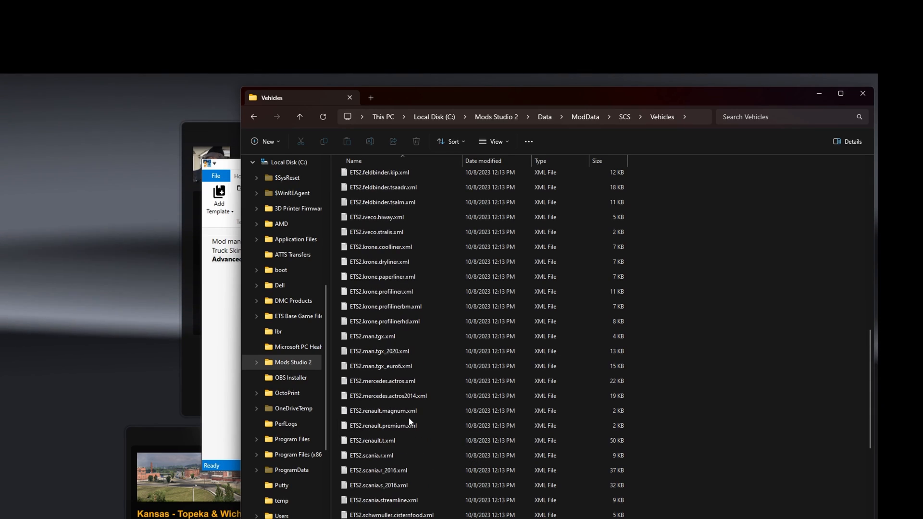
{"action": "scroll", "coordinate": [409, 422], "scroll_direction": "down", "scroll_amount": 1}
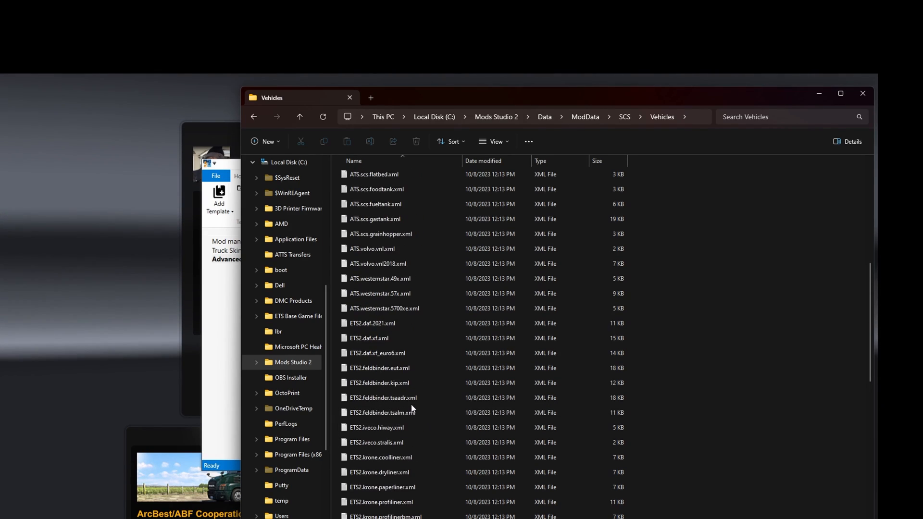
{"action": "scroll", "coordinate": [410, 406], "scroll_direction": "up", "scroll_amount": 11}
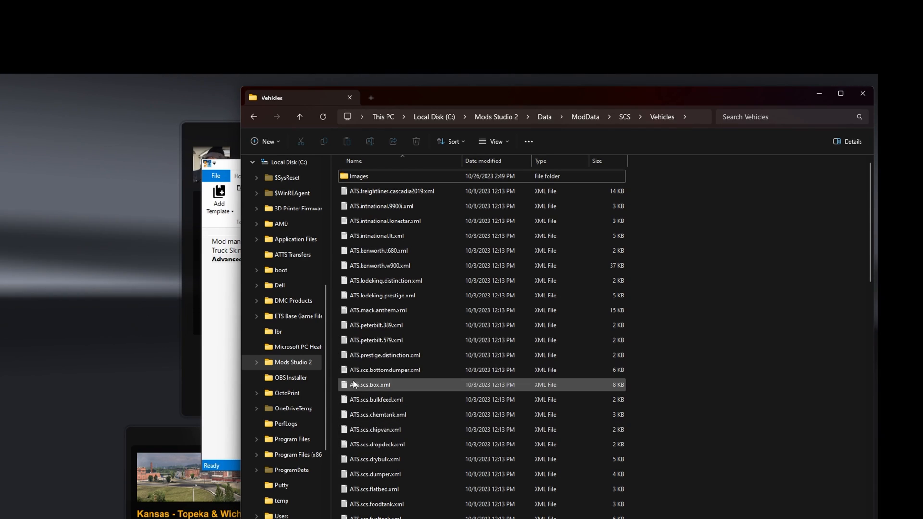
{"action": "scroll", "coordinate": [384, 452], "scroll_direction": "down", "scroll_amount": 4}
{"action": "scroll", "coordinate": [385, 455], "scroll_direction": "up", "scroll_amount": 4}
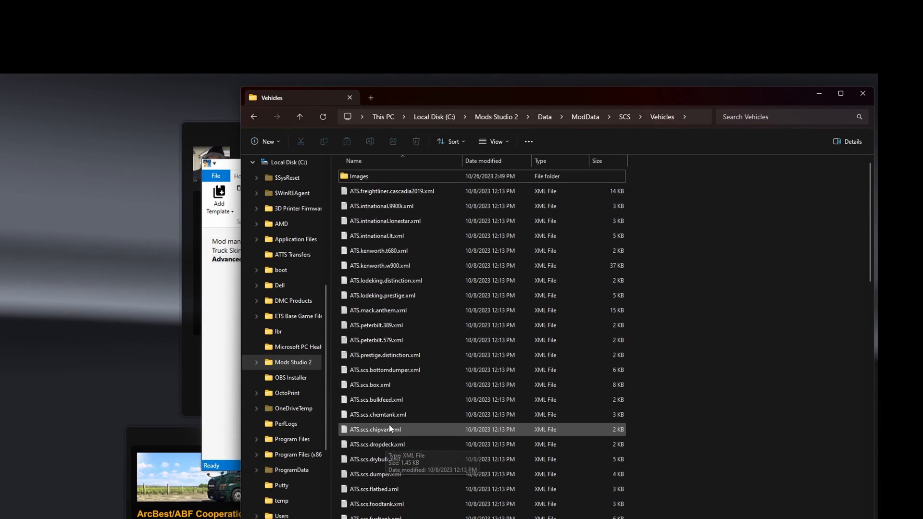
Step: Retrace the Vehicles folder's location level by level up to the root of Local Disk (C:)
{"action": "left_click", "coordinate": [251, 163]}
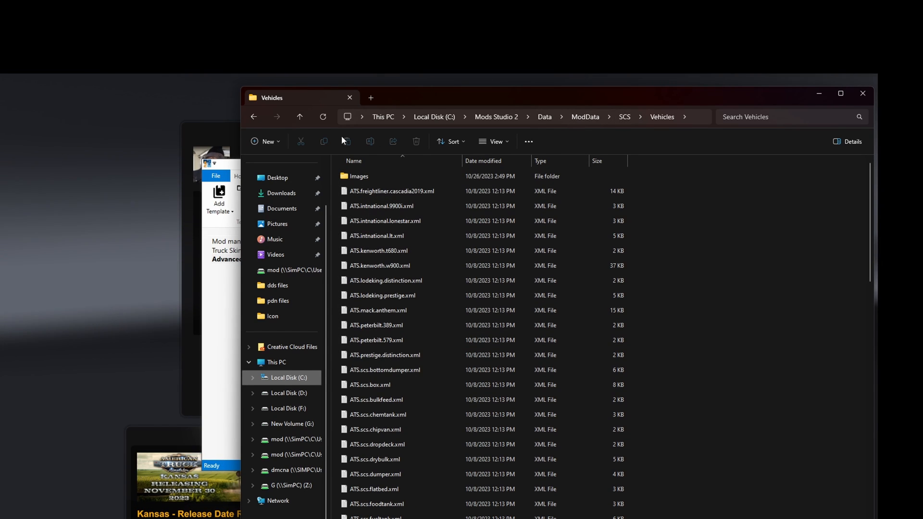
{"action": "left_click", "coordinate": [299, 118]}
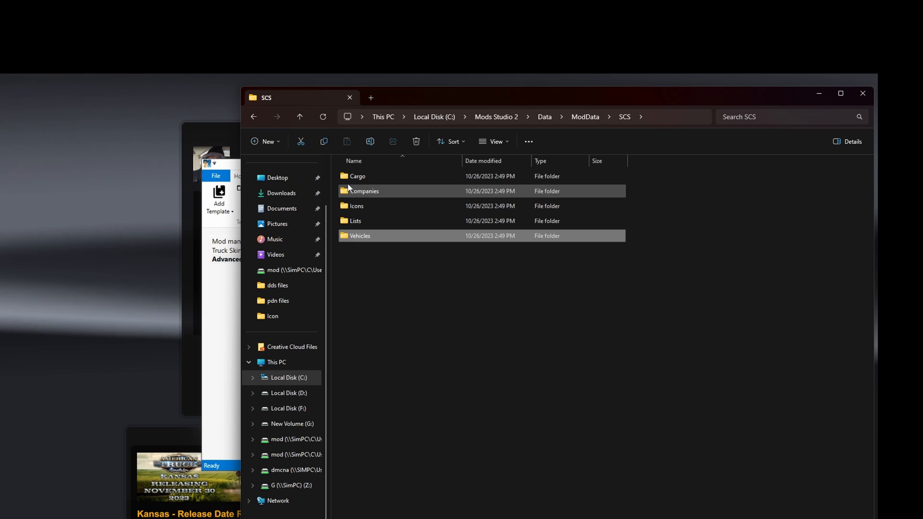
{"action": "left_click", "coordinate": [301, 116]}
{"action": "left_click", "coordinate": [301, 115]}
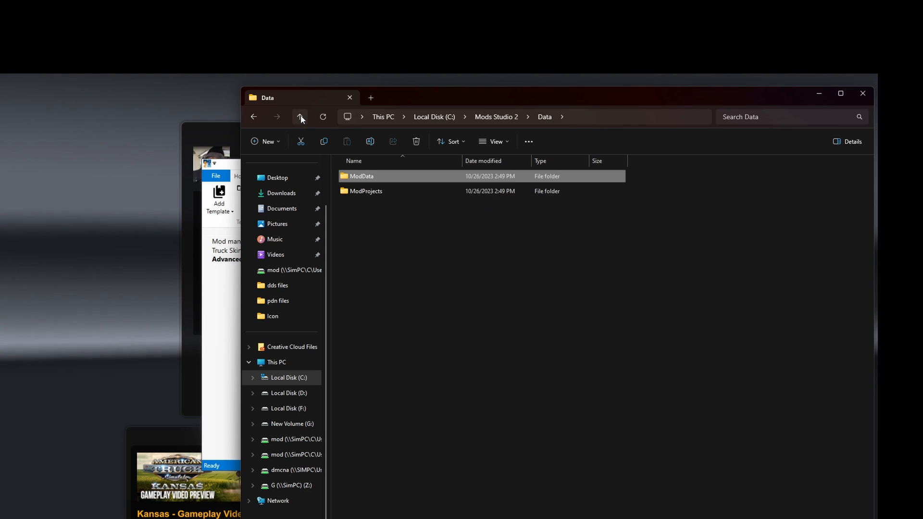
{"action": "left_click", "coordinate": [301, 116]}
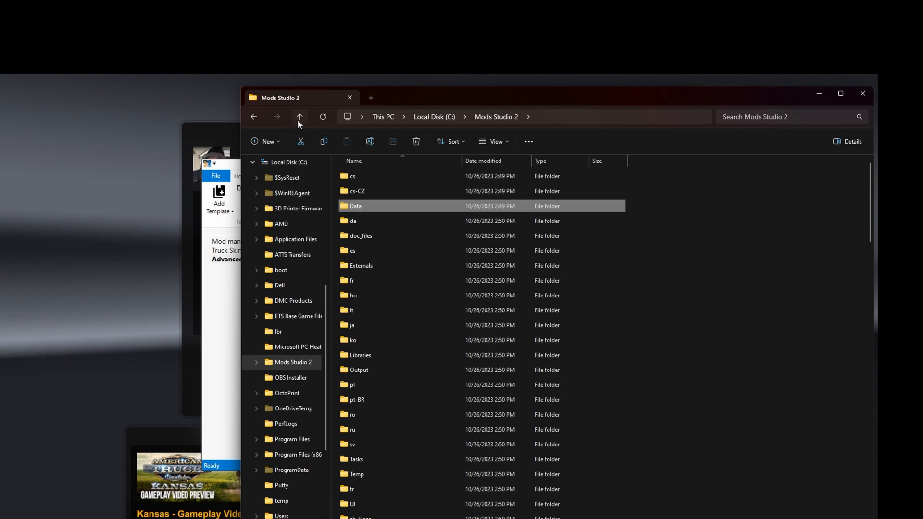
{"action": "left_click", "coordinate": [299, 118]}
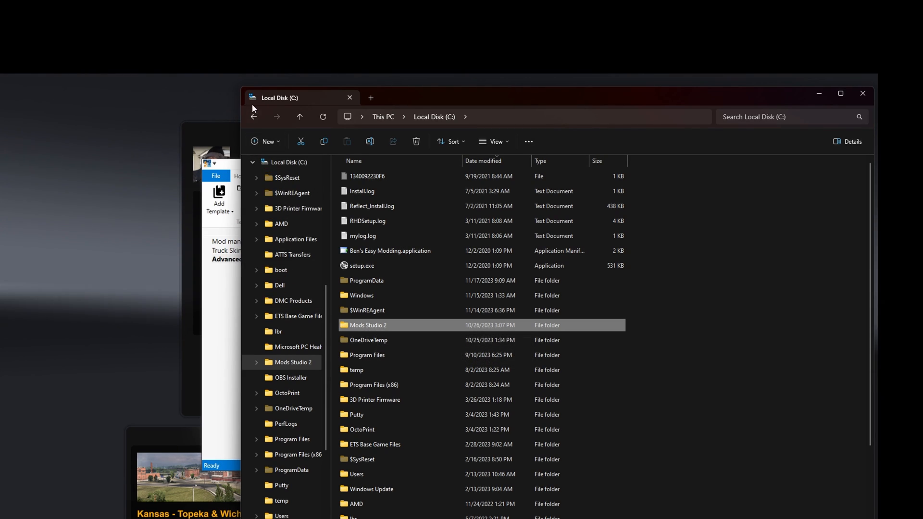
Step: Return from the C: root through Mods Studio 2 and Data to the ModData folder
{"action": "left_click", "coordinate": [254, 117]}
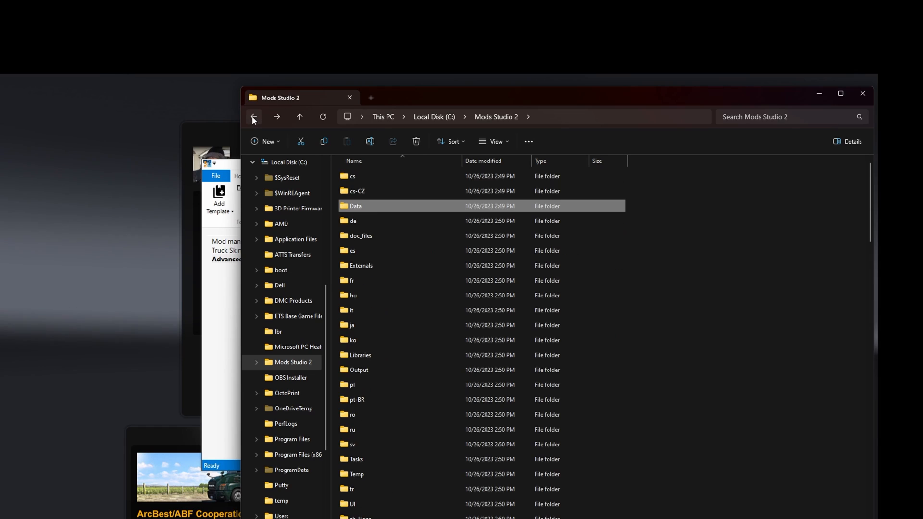
{"action": "left_click", "coordinate": [254, 117]}
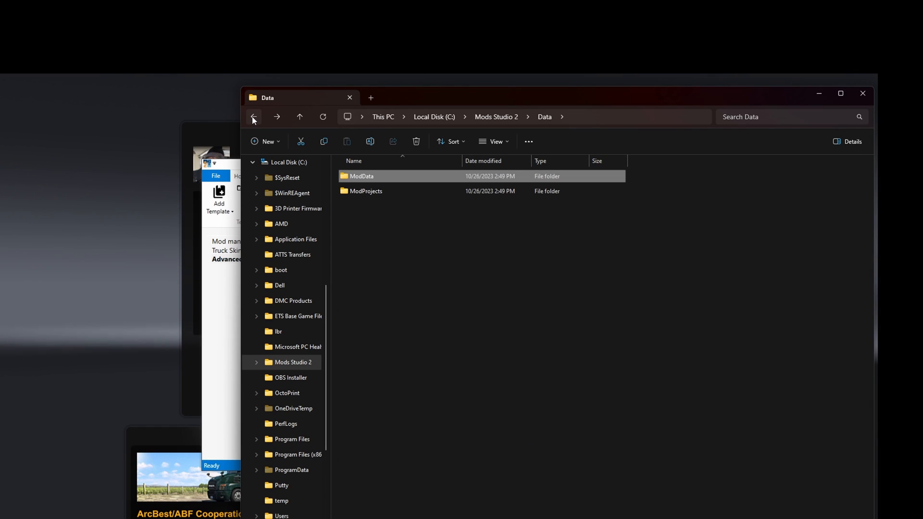
{"action": "left_click", "coordinate": [254, 117]}
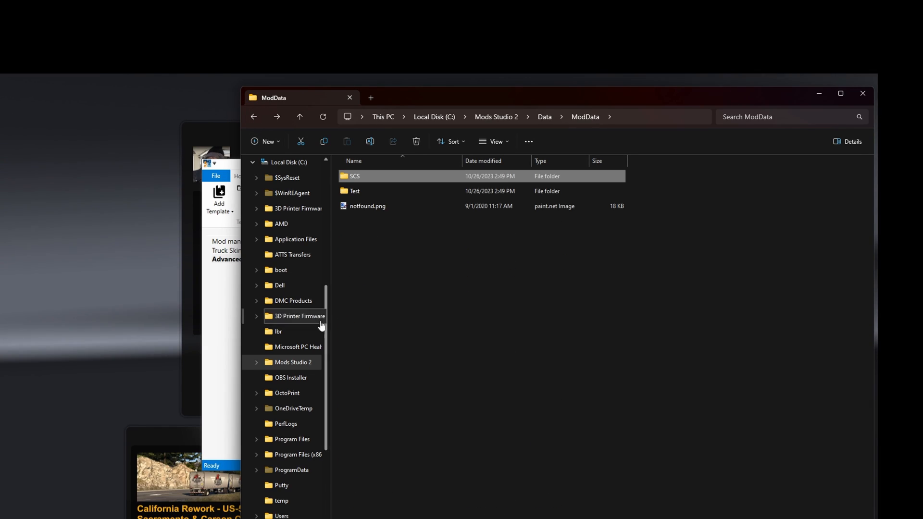
{"action": "scroll", "coordinate": [308, 327], "scroll_direction": "up", "scroll_amount": 6}
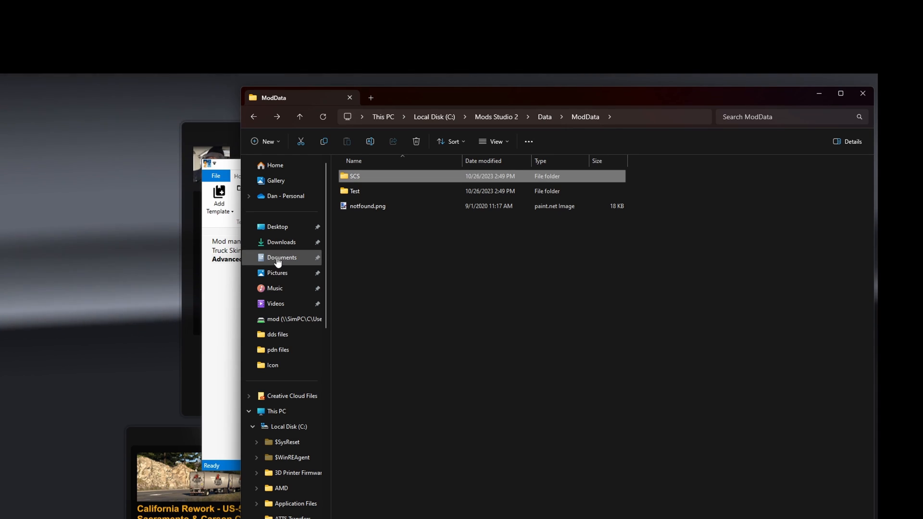
Step: Go to the Documents folder and open its Mods Studio 2 subfolder
{"action": "left_click", "coordinate": [277, 259]}
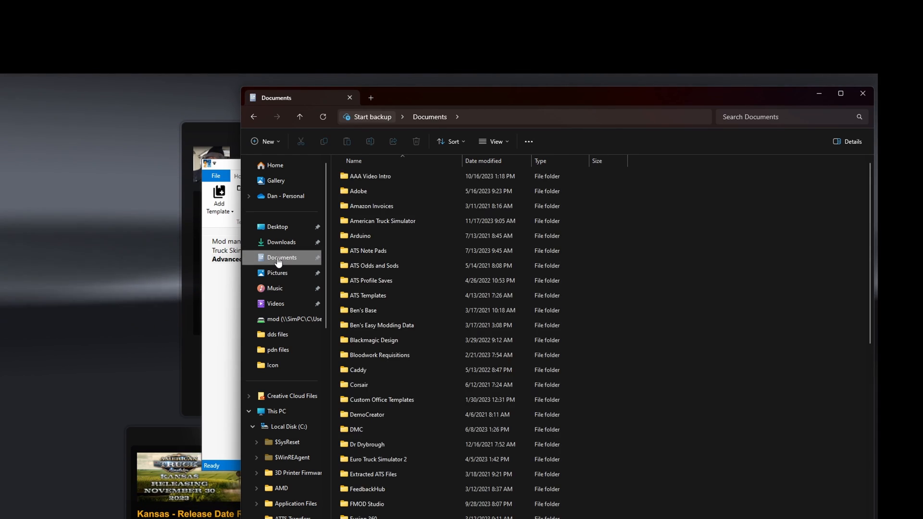
{"action": "scroll", "coordinate": [391, 360], "scroll_direction": "down", "scroll_amount": 6}
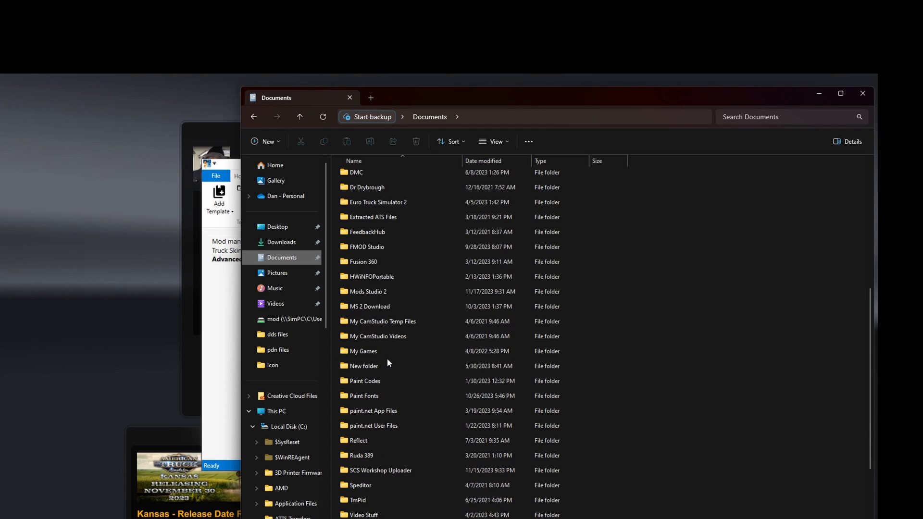
{"action": "double_click", "coordinate": [368, 293]}
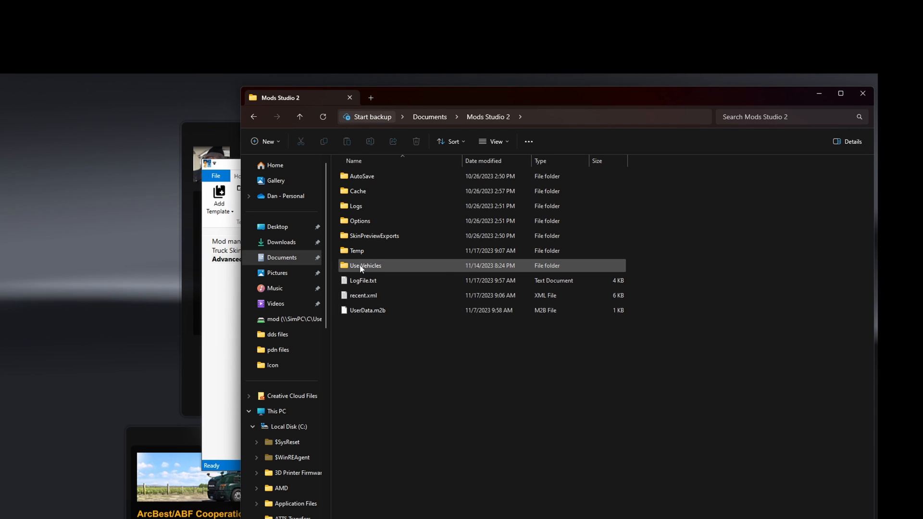
Step: Create an extra folder with the default name inside the Mods Studio 2 documents folder and delete it again
{"action": "right_click", "coordinate": [364, 373]}
{"action": "mouse_move", "coordinate": [483, 449]}
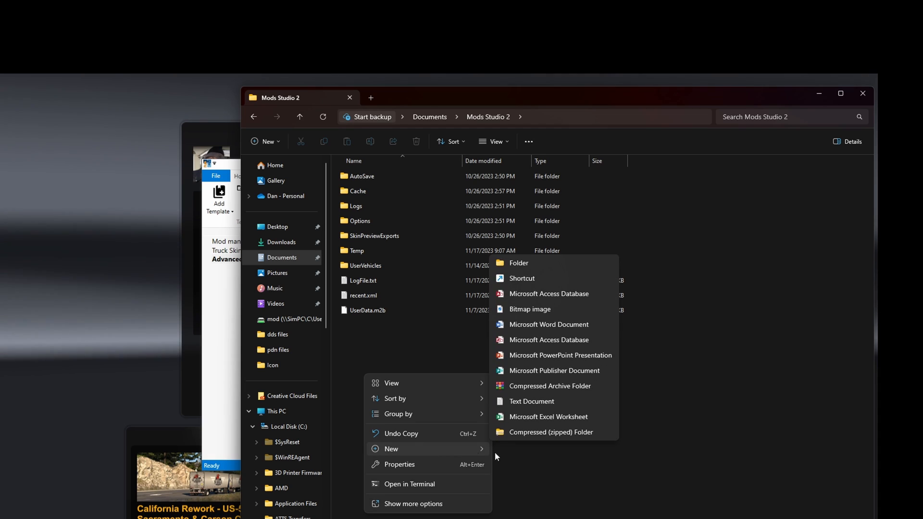
{"action": "left_click", "coordinate": [519, 264]}
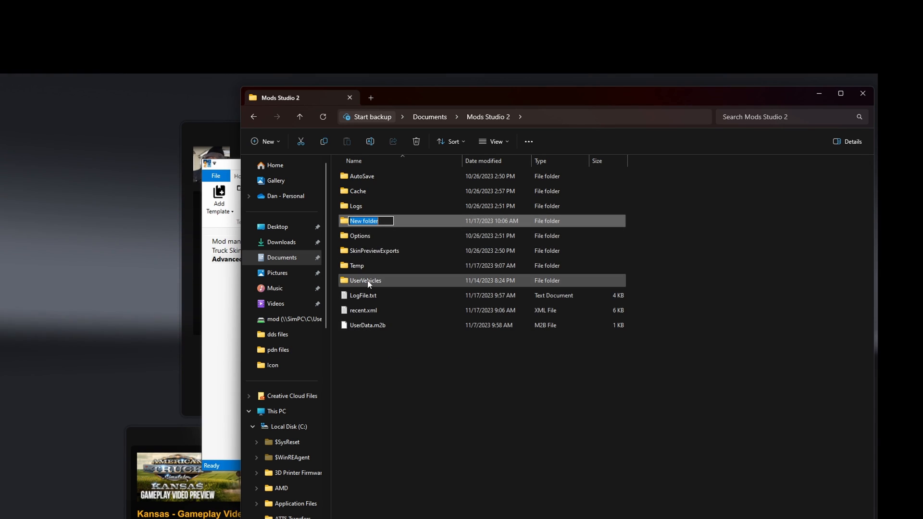
{"action": "left_click", "coordinate": [374, 437]}
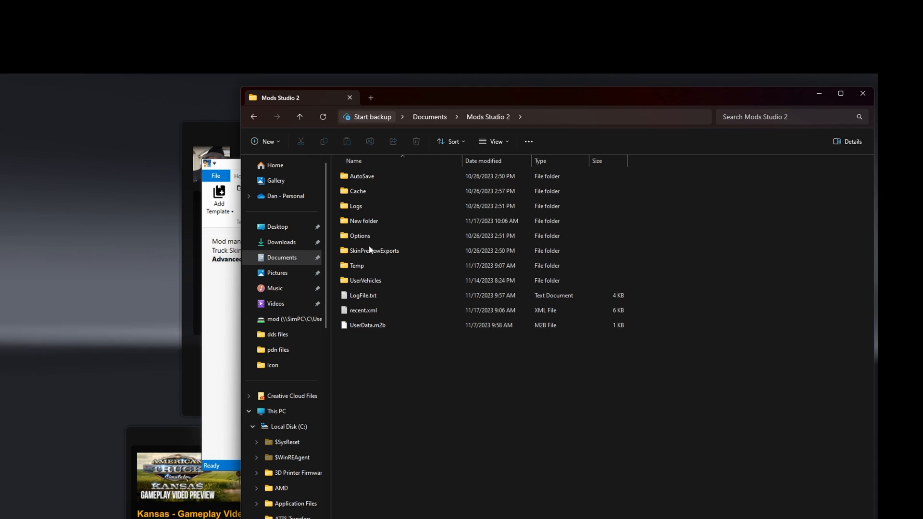
{"action": "right_click", "coordinate": [358, 224]}
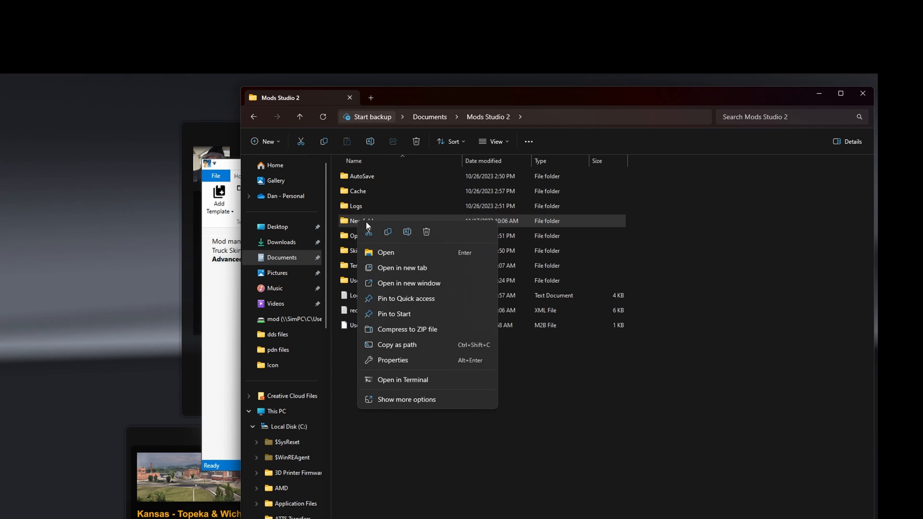
{"action": "left_click", "coordinate": [344, 228]}
{"action": "right_click", "coordinate": [344, 228]}
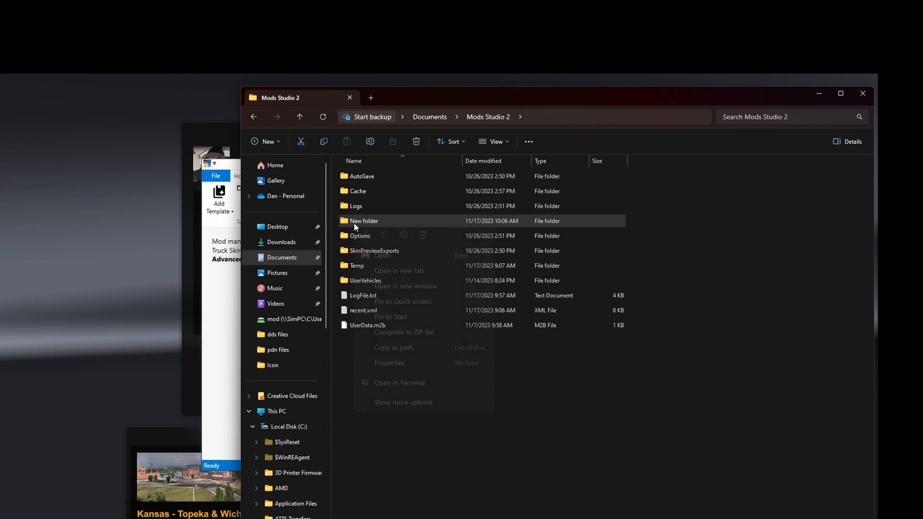
{"action": "left_click", "coordinate": [423, 235]}
{"action": "left_click", "coordinate": [453, 366]}
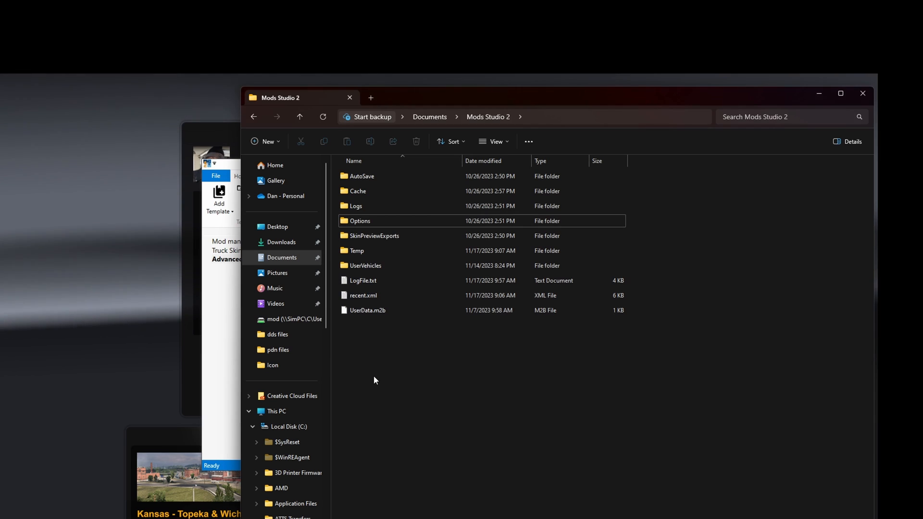
Step: Open the UserVehicles folder and look through the custom truck and trailer XML files it holds
{"action": "double_click", "coordinate": [368, 266]}
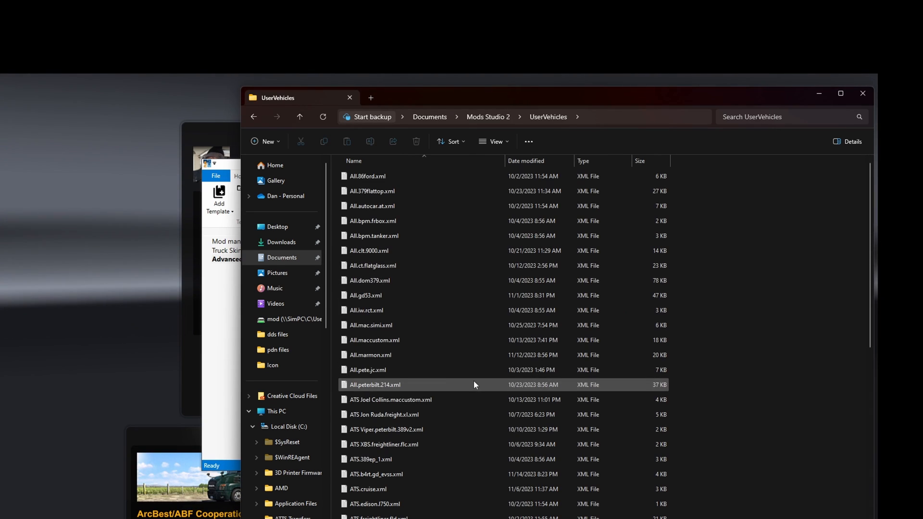
{"action": "scroll", "coordinate": [474, 385], "scroll_direction": "down", "scroll_amount": 5}
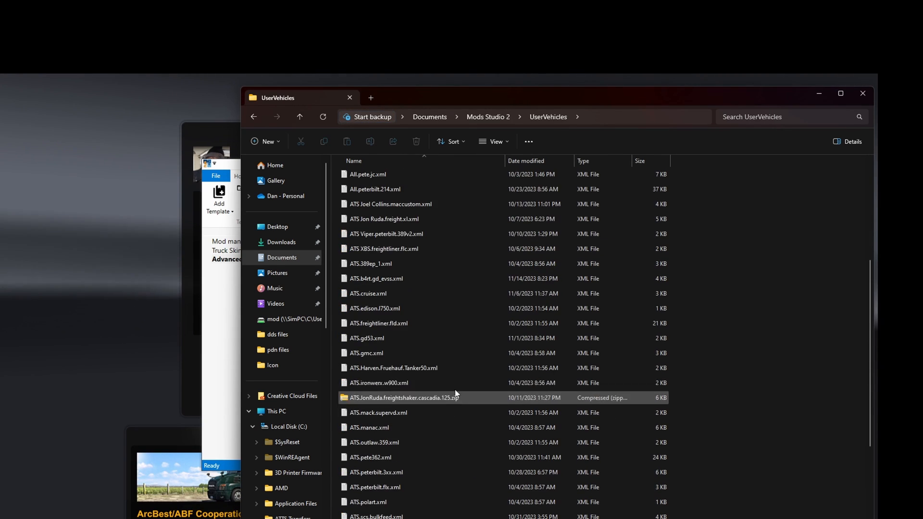
{"action": "scroll", "coordinate": [457, 393], "scroll_direction": "up", "scroll_amount": 5}
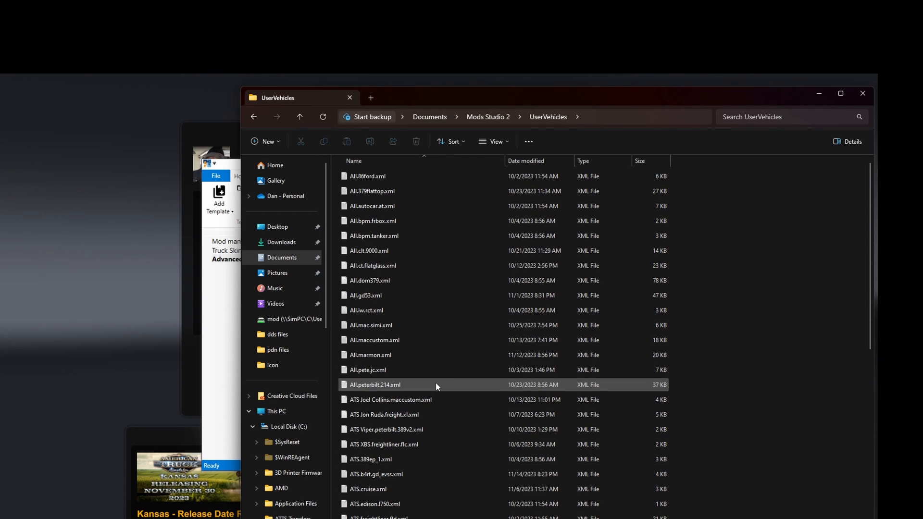
{"action": "scroll", "coordinate": [437, 382], "scroll_direction": "down", "scroll_amount": 4}
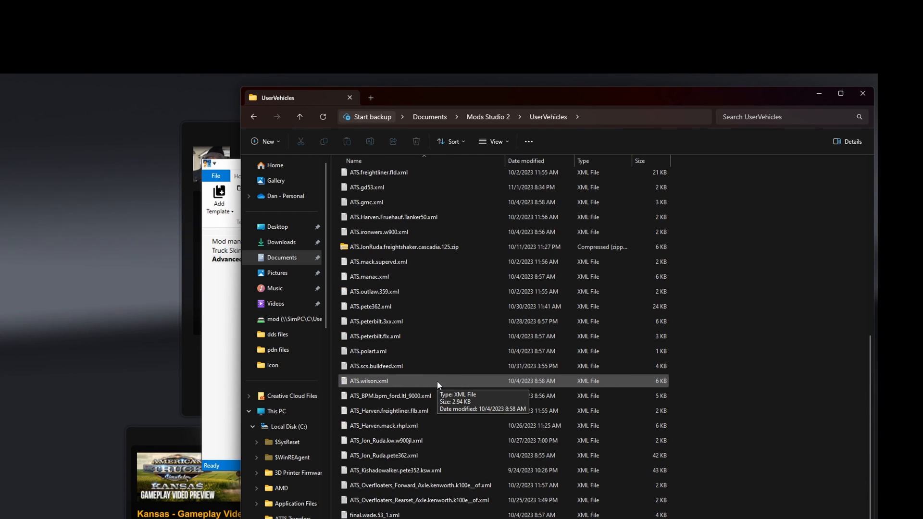
{"action": "scroll", "coordinate": [438, 382], "scroll_direction": "down", "scroll_amount": 1}
{"action": "scroll", "coordinate": [437, 382], "scroll_direction": "down", "scroll_amount": 4}
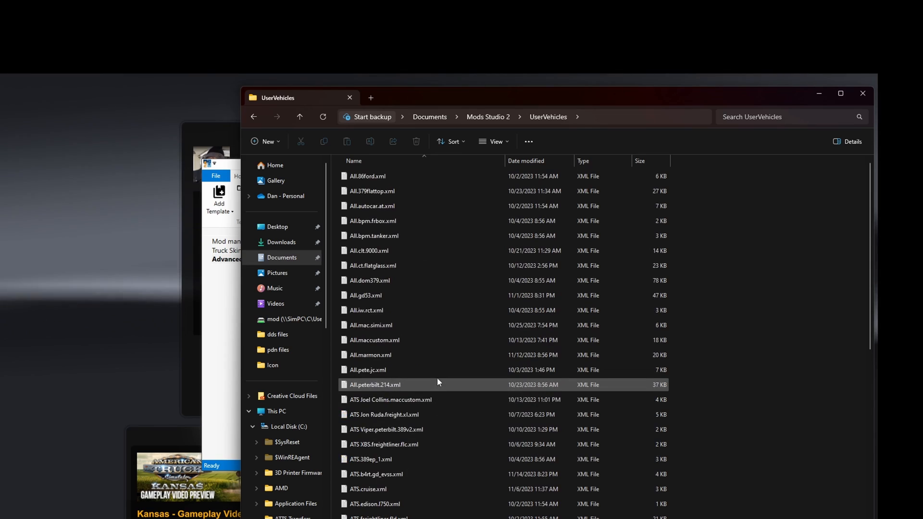
{"action": "scroll", "coordinate": [441, 356], "scroll_direction": "up", "scroll_amount": 8}
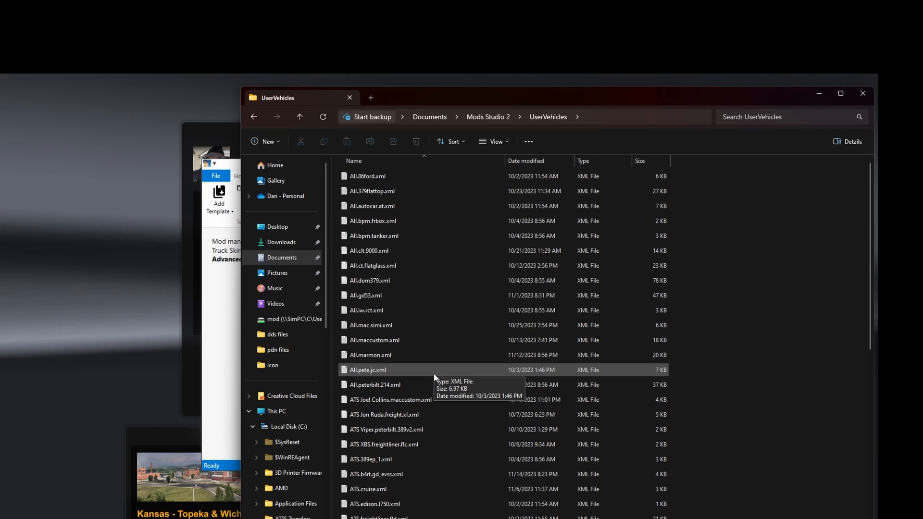
Step: Switch to Mods Studio 2, remove the Advanced Truck Skin template and select the Truck Skin | pete.jc template
{"action": "left_click", "coordinate": [221, 393]}
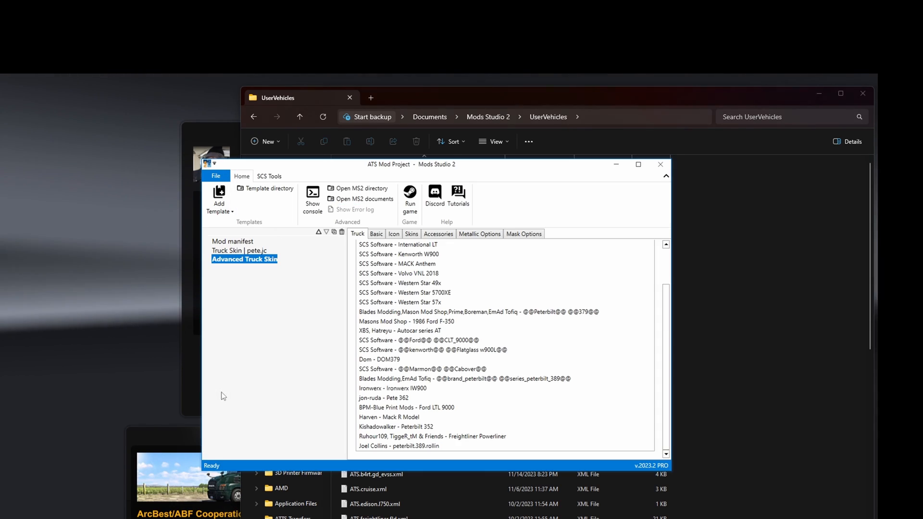
{"action": "right_click", "coordinate": [260, 262]}
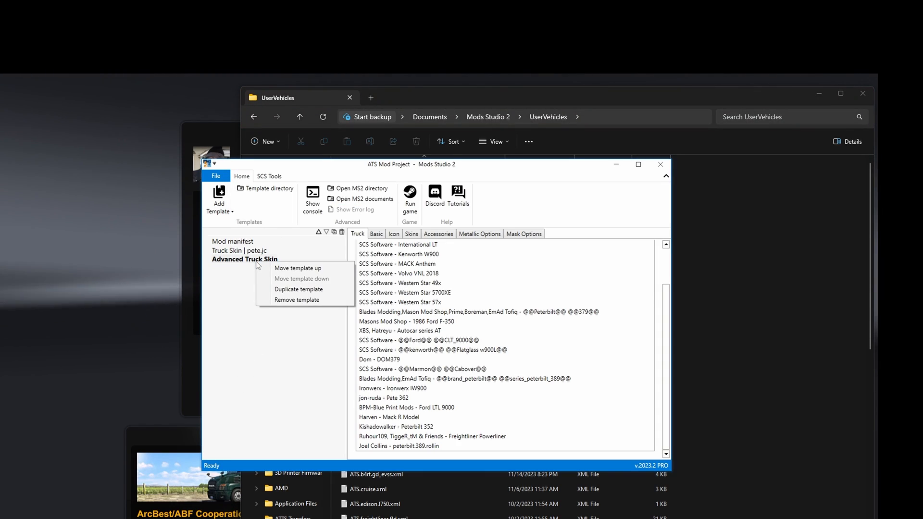
{"action": "left_click", "coordinate": [300, 301]}
{"action": "left_click", "coordinate": [233, 251]}
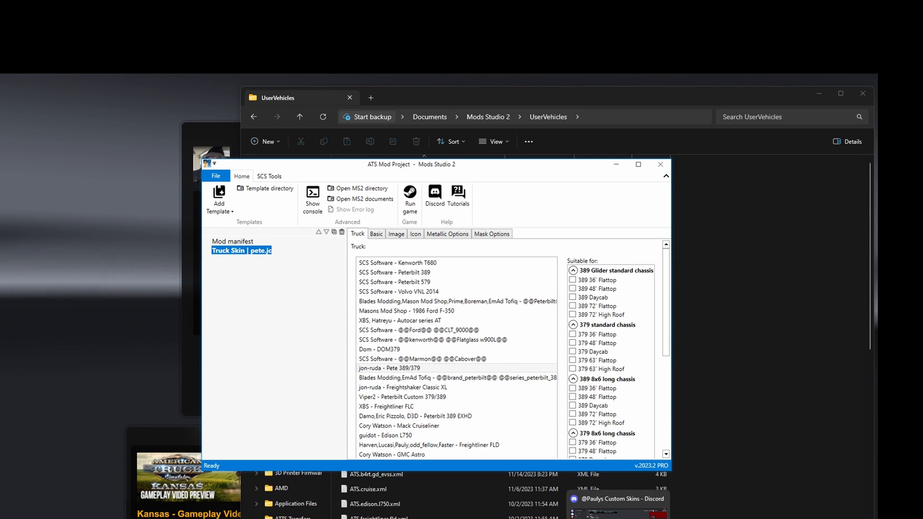
Step: Switch to Discord, open the paid-mods-xml-files channel on the Ride Along server and look through its posted XML files back to the channel's start
{"action": "left_click", "coordinate": [618, 518]}
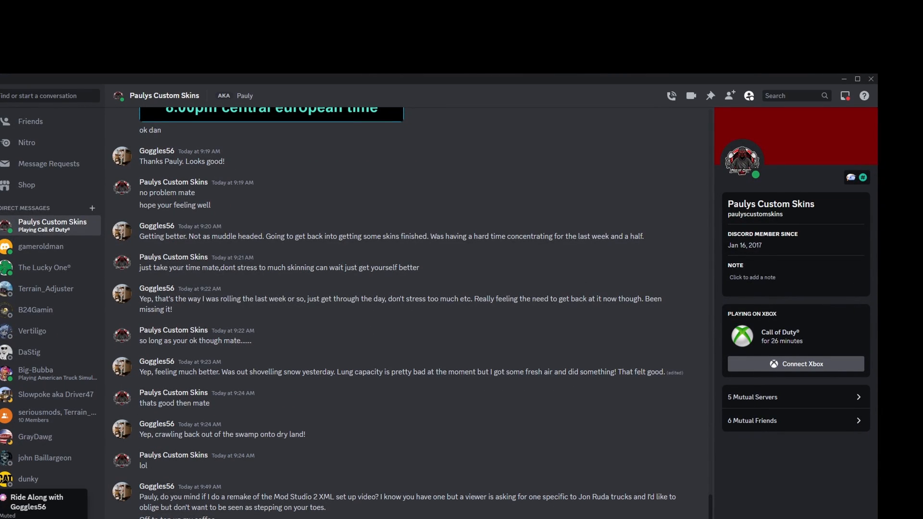
{"action": "left_click", "coordinate": [0, 503]}
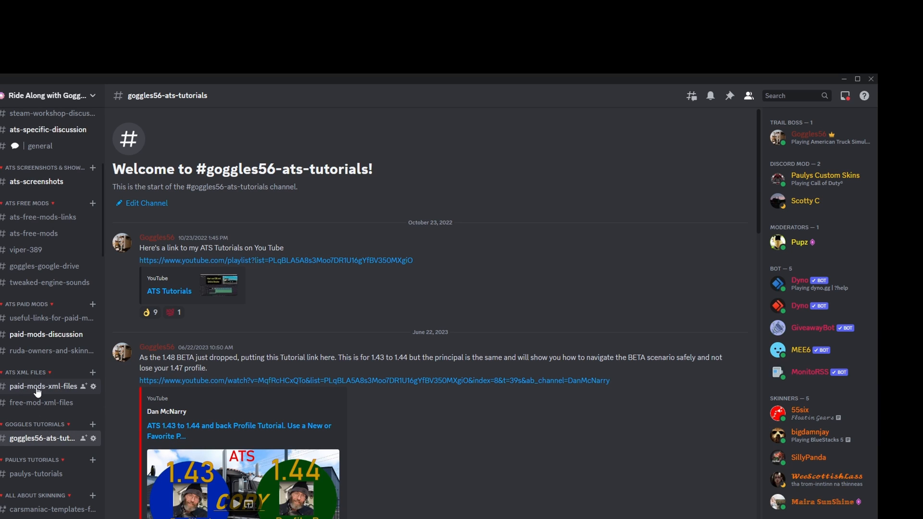
{"action": "left_click", "coordinate": [37, 388]}
{"action": "scroll", "coordinate": [712, 388], "scroll_direction": "up", "scroll_amount": 15}
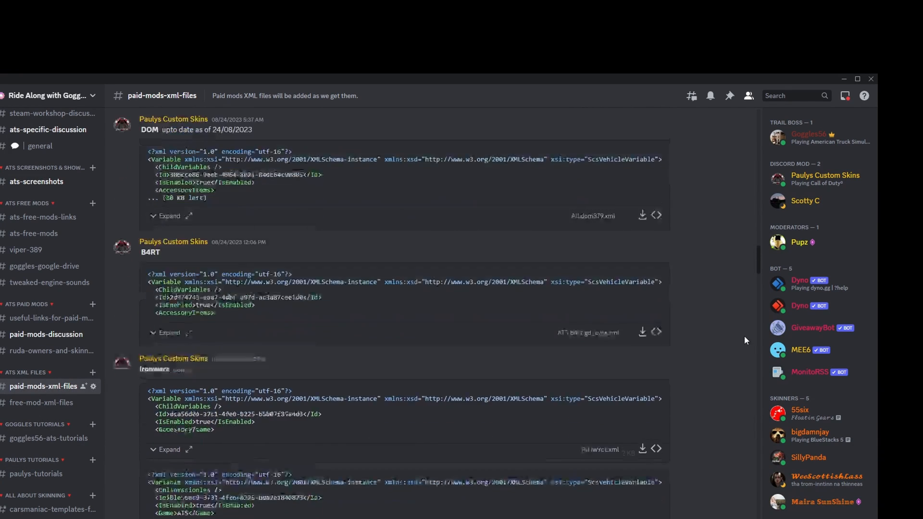
{"action": "scroll", "coordinate": [744, 265], "scroll_direction": "up", "scroll_amount": 15}
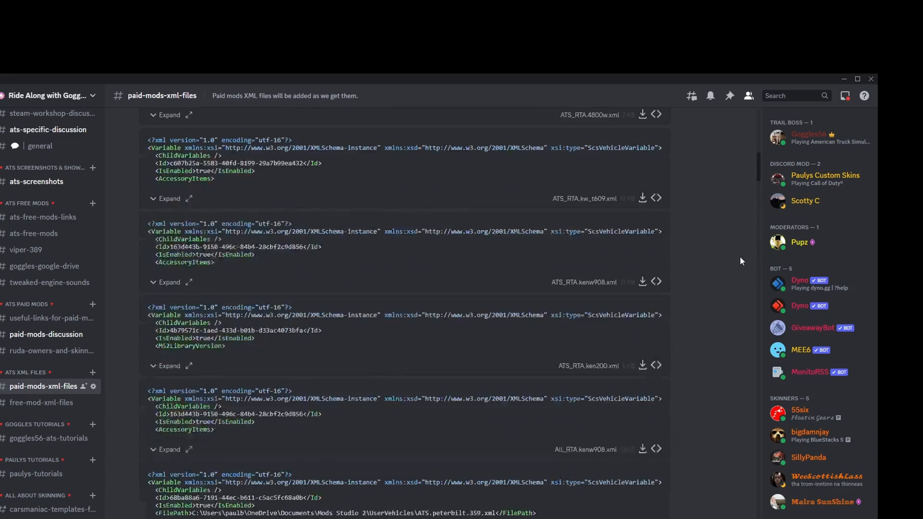
{"action": "scroll", "coordinate": [736, 303], "scroll_direction": "down", "scroll_amount": 10}
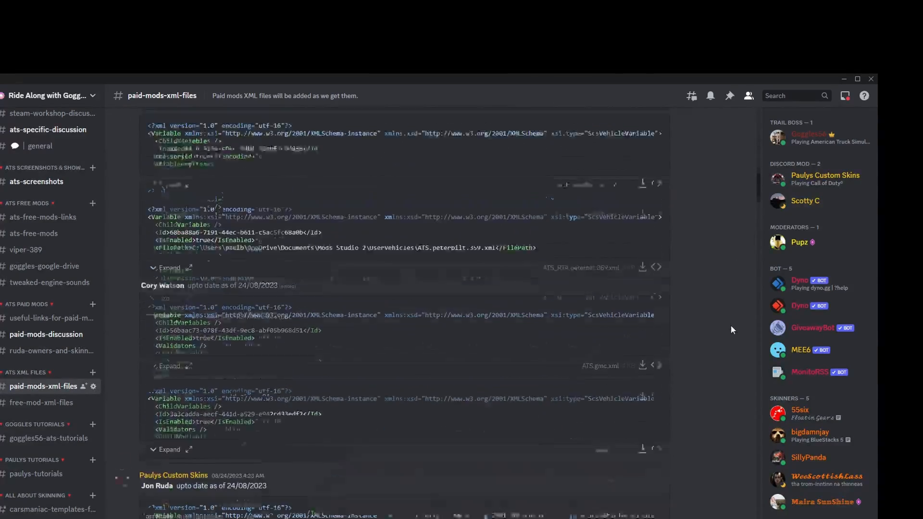
{"action": "left_click_drag", "start_coordinate": [762, 207], "coordinate": [738, 142]}
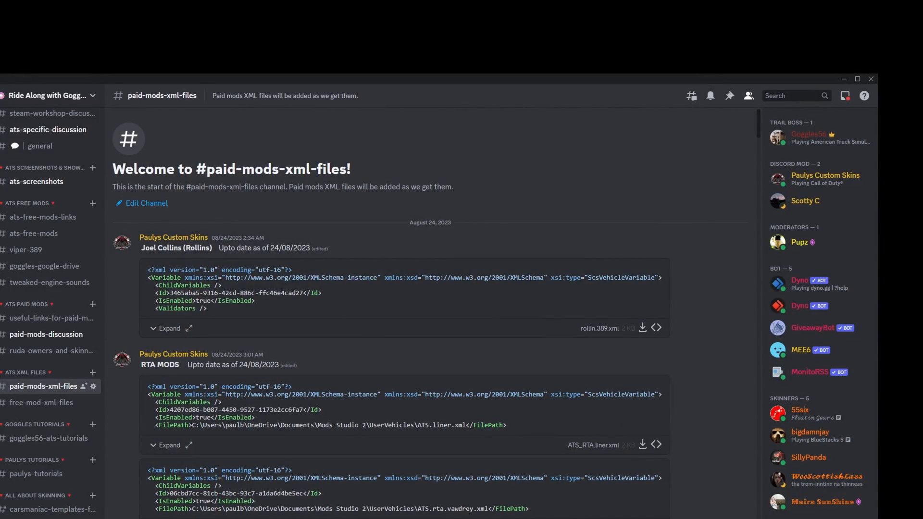
Step: Switch to the web browser and open the bookmarked Google Drive folder with the MS2 (ModStudio) XML files
{"action": "left_click", "coordinate": [620, 518]}
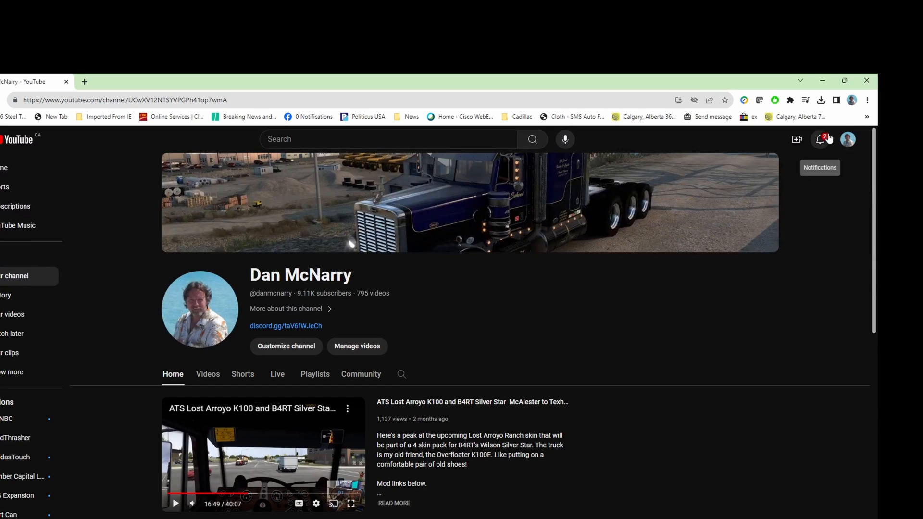
{"action": "left_click", "coordinate": [867, 117]}
{"action": "scroll", "coordinate": [769, 455], "scroll_direction": "down", "scroll_amount": 3}
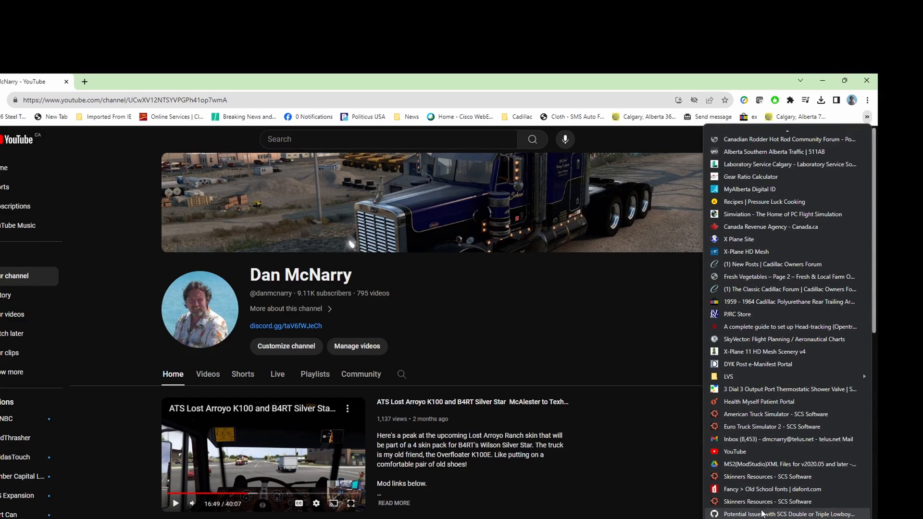
{"action": "left_click", "coordinate": [762, 465]}
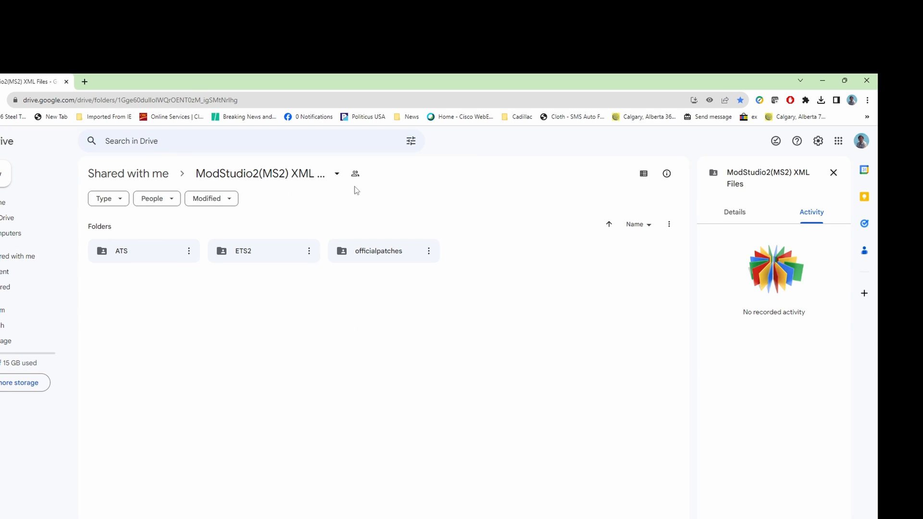
{"action": "left_click", "coordinate": [141, 257]}
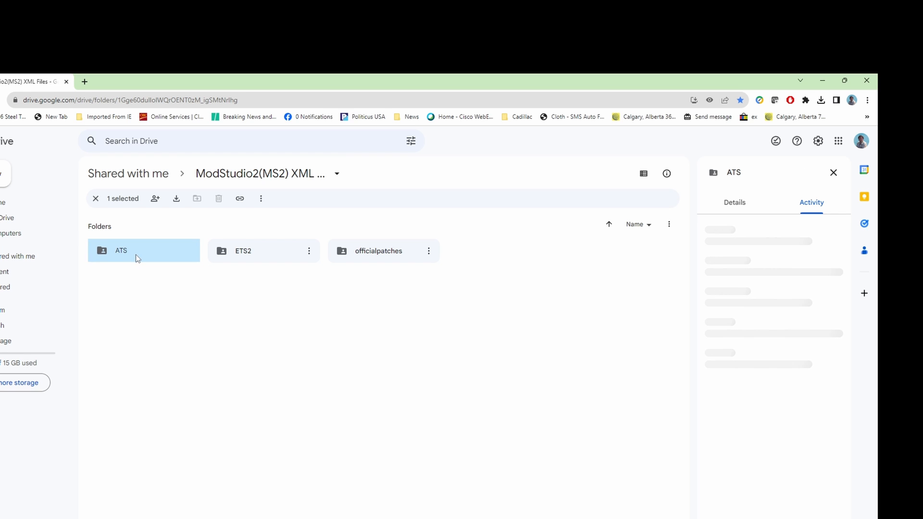
{"action": "left_click", "coordinate": [189, 251]}
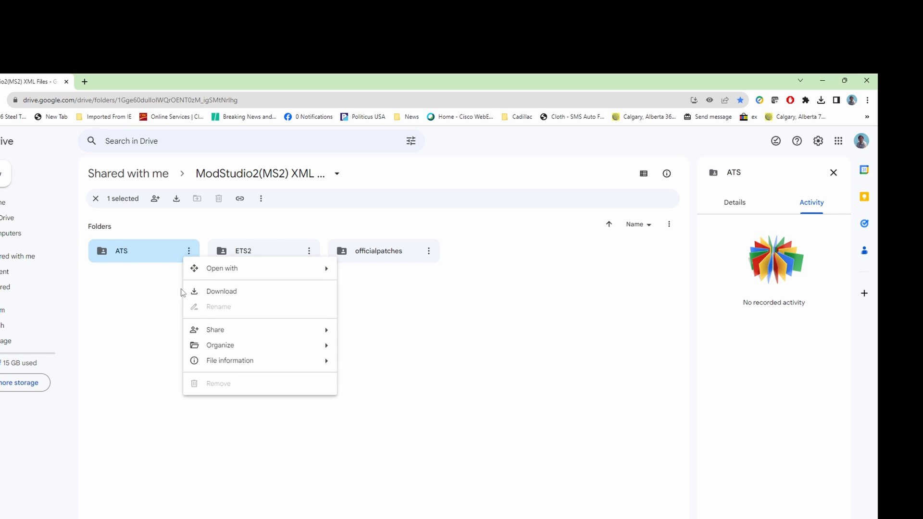
{"action": "left_click", "coordinate": [160, 287]}
{"action": "left_click", "coordinate": [129, 250]}
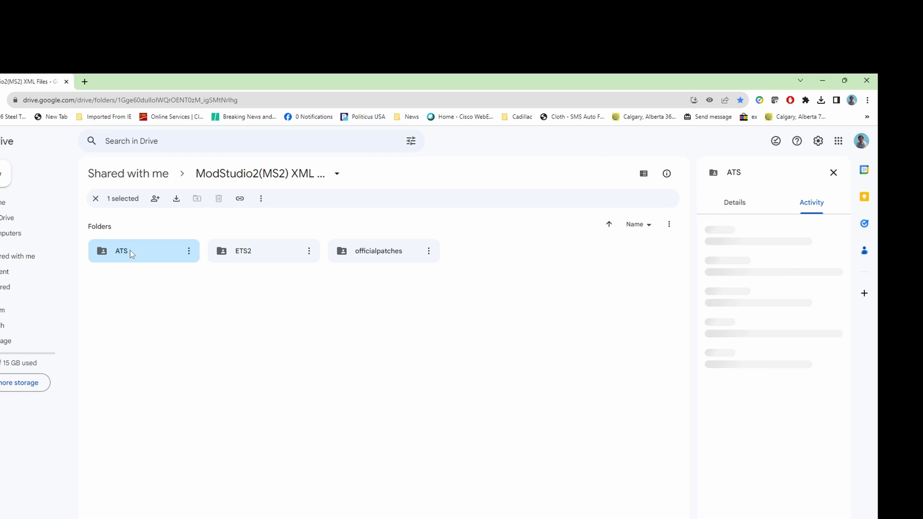
{"action": "left_click", "coordinate": [210, 364]}
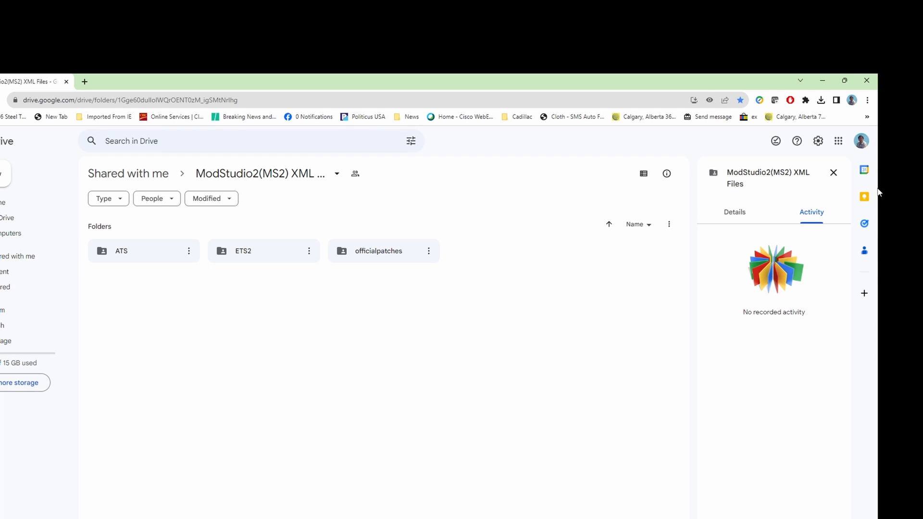
Step: Close the folder's activity pane and open ATS, TRUCKS and the subfolder of the Pete 389/379 mod's author
{"action": "left_click", "coordinate": [835, 173]}
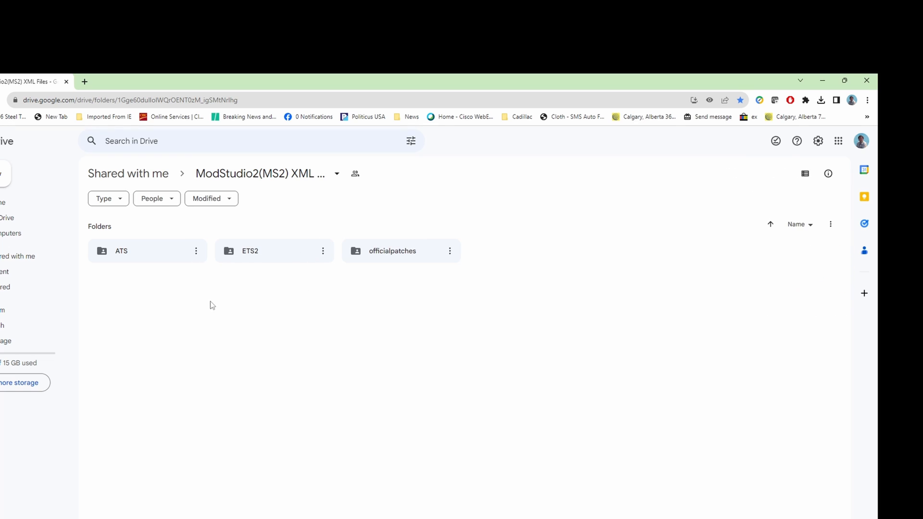
{"action": "double_click", "coordinate": [133, 257]}
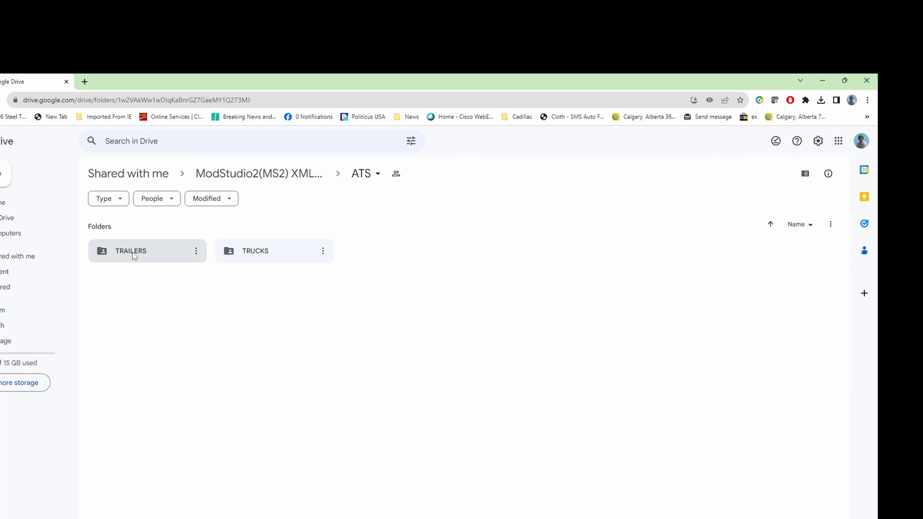
{"action": "double_click", "coordinate": [279, 253]}
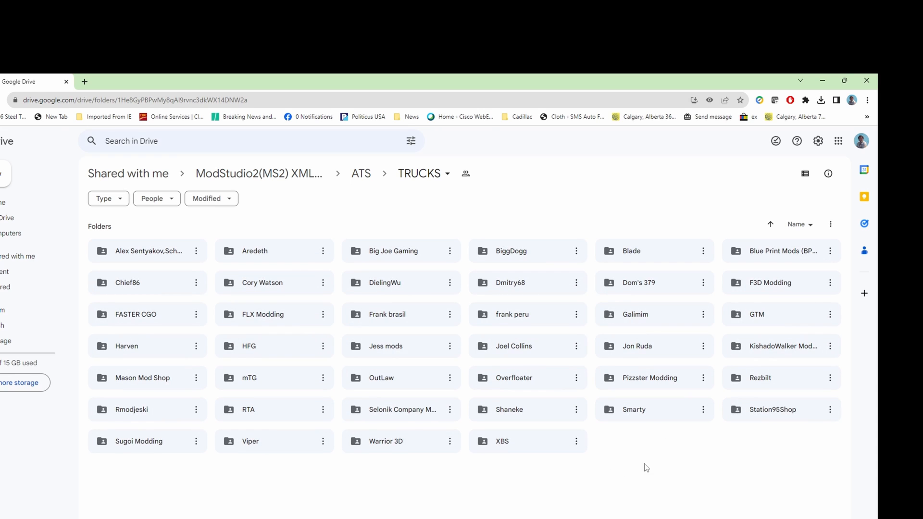
{"action": "double_click", "coordinate": [641, 349]}
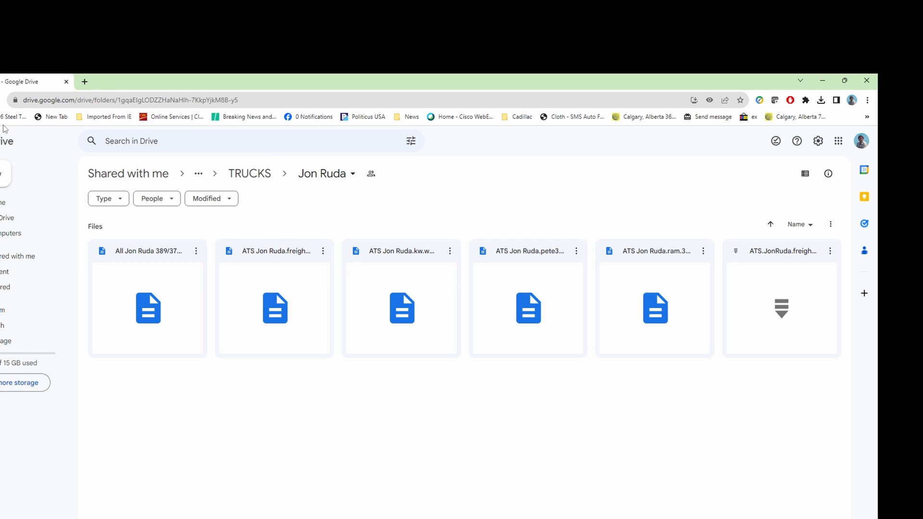
Step: Return to the ATS folder, look into TRAILERS and the mod author's subfolder with the maccustom XML file, and go back to ATS
{"action": "key", "text": "alt+Left"}
{"action": "key", "text": "alt+Left"}
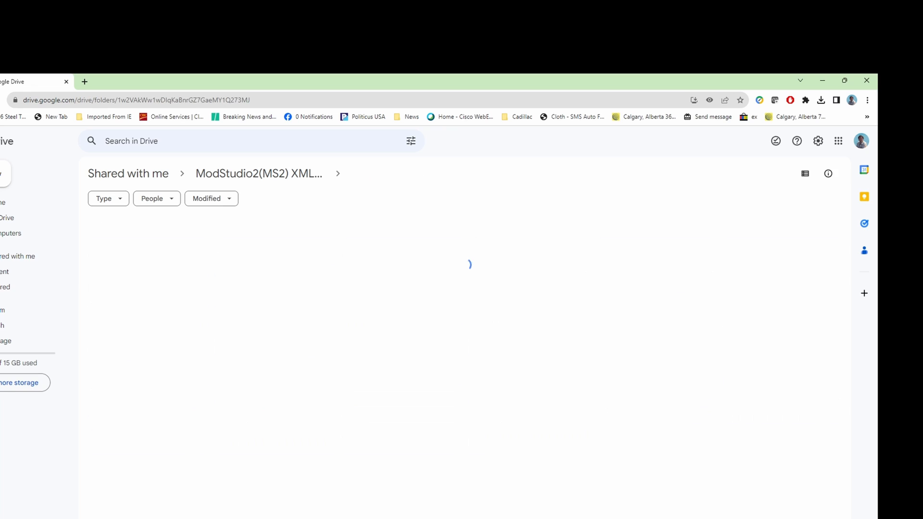
{"action": "double_click", "coordinate": [148, 253]}
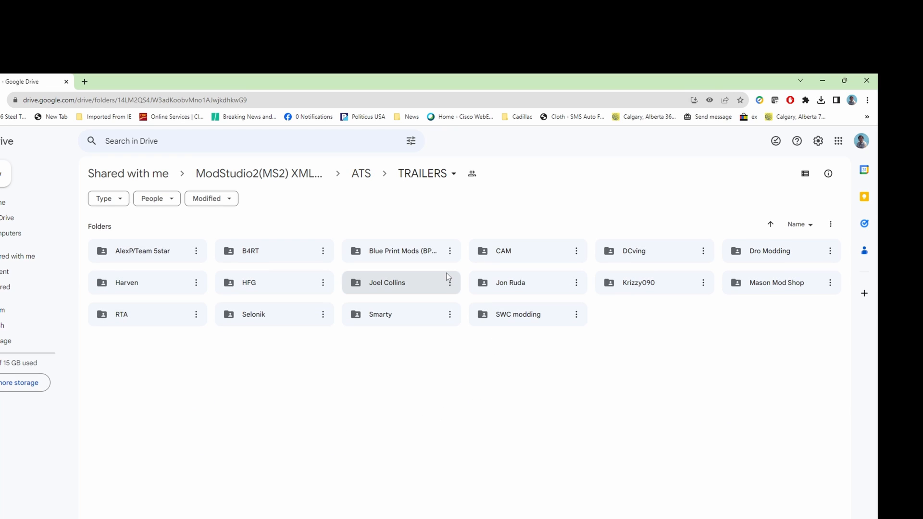
{"action": "double_click", "coordinate": [385, 284]}
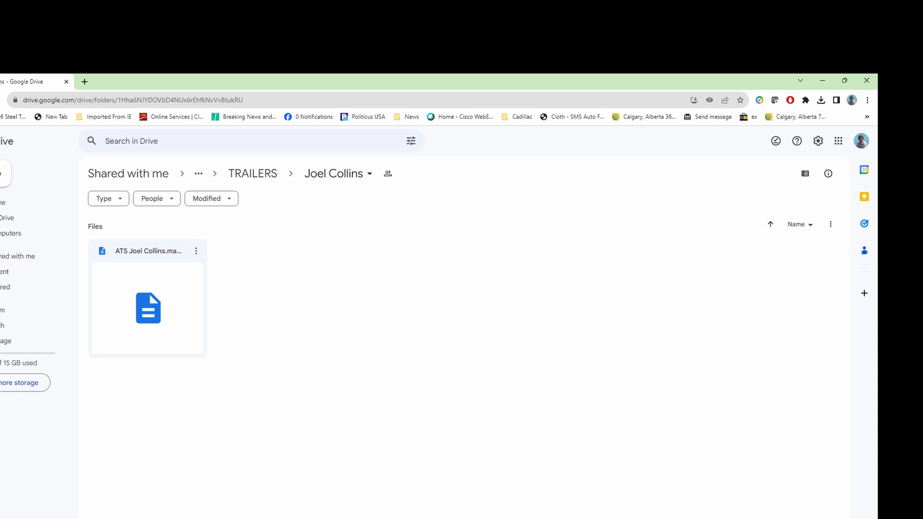
{"action": "key", "text": "alt+Left"}
{"action": "key", "text": "alt+Left"}
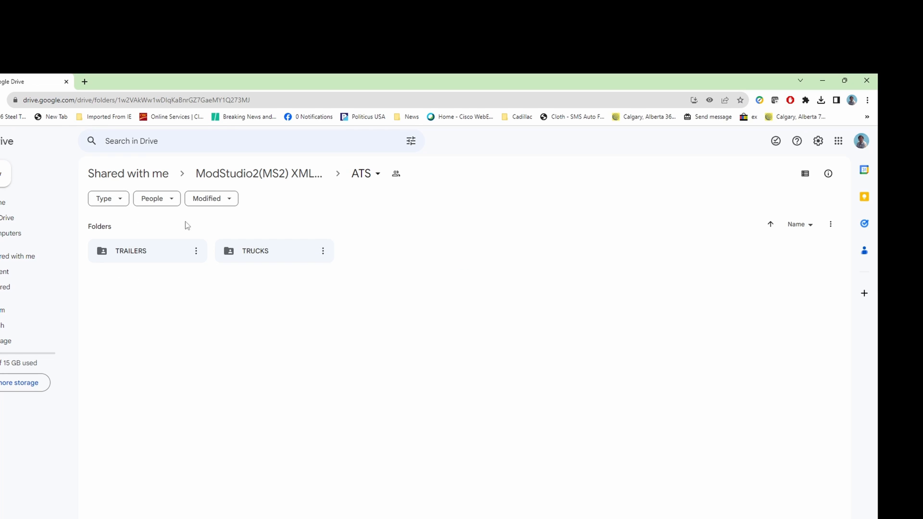
Step: Switch to Discord and download ATS_RTA.ken200.xml from the RTA MODS post in the paid-mods-xml-files channel
{"action": "left_click", "coordinate": [823, 80]}
{"action": "scroll", "coordinate": [435, 423], "scroll_direction": "down", "scroll_amount": 4}
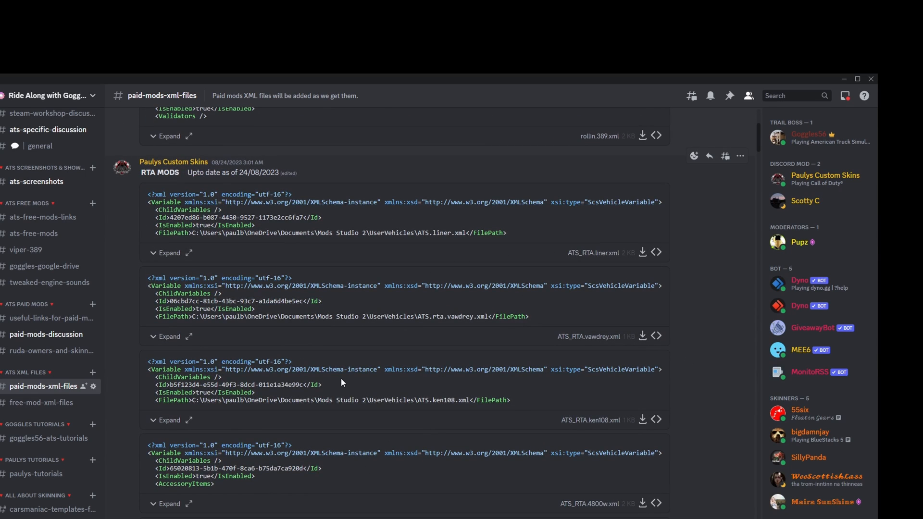
{"action": "scroll", "coordinate": [412, 391], "scroll_direction": "up", "scroll_amount": 4}
{"action": "scroll", "coordinate": [412, 386], "scroll_direction": "down", "scroll_amount": 4}
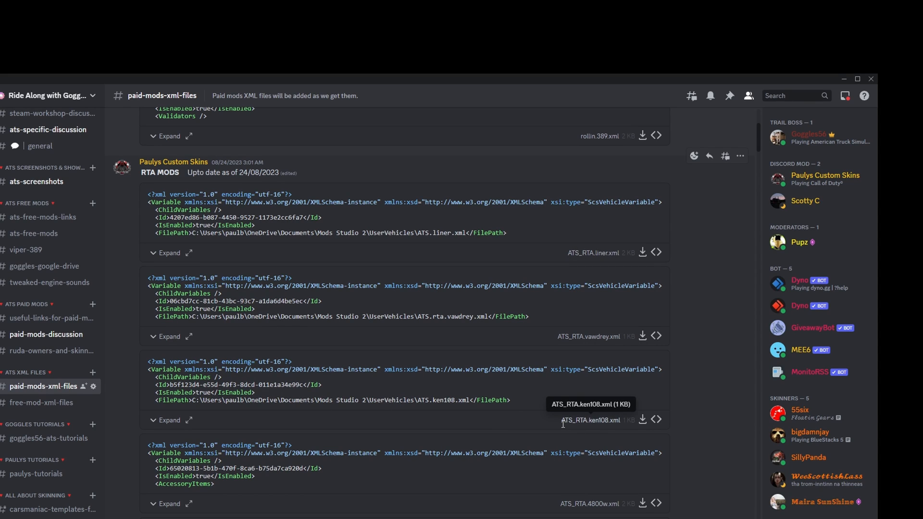
{"action": "scroll", "coordinate": [564, 423], "scroll_direction": "down", "scroll_amount": 3}
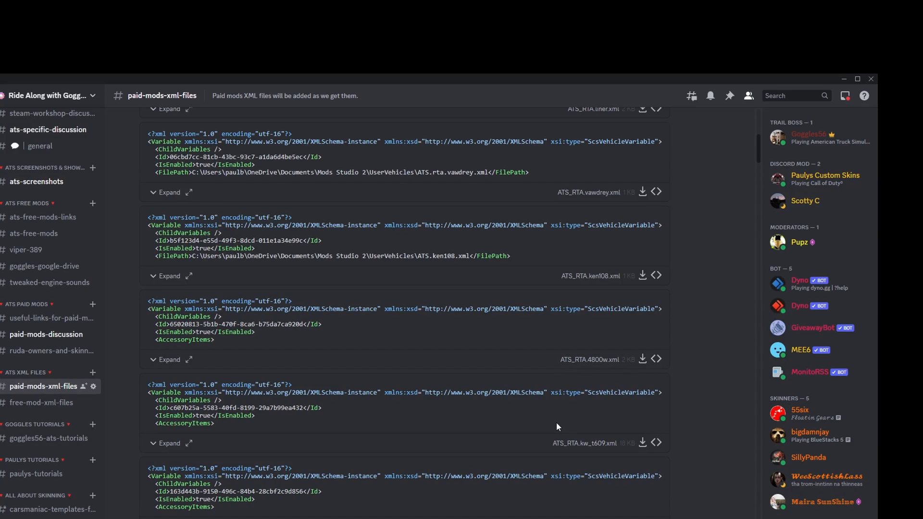
{"action": "scroll", "coordinate": [556, 423], "scroll_direction": "down", "scroll_amount": 3}
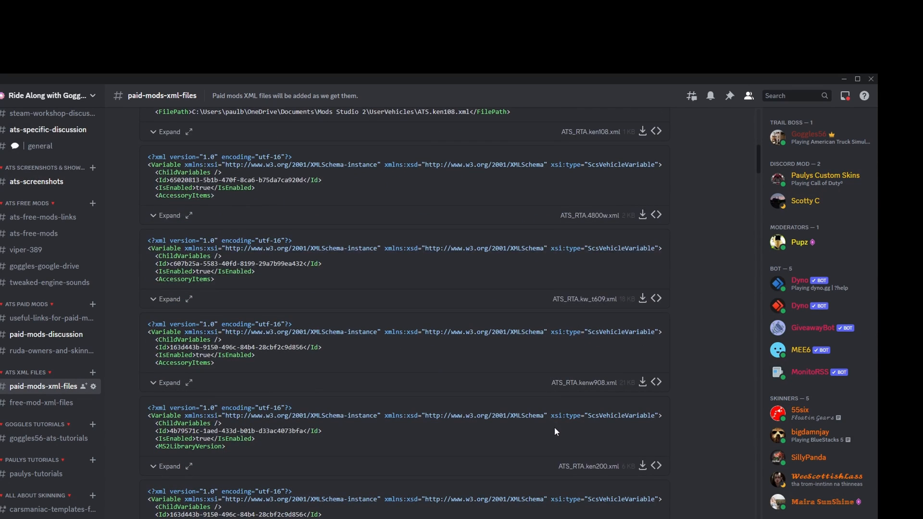
{"action": "left_click", "coordinate": [643, 466]}
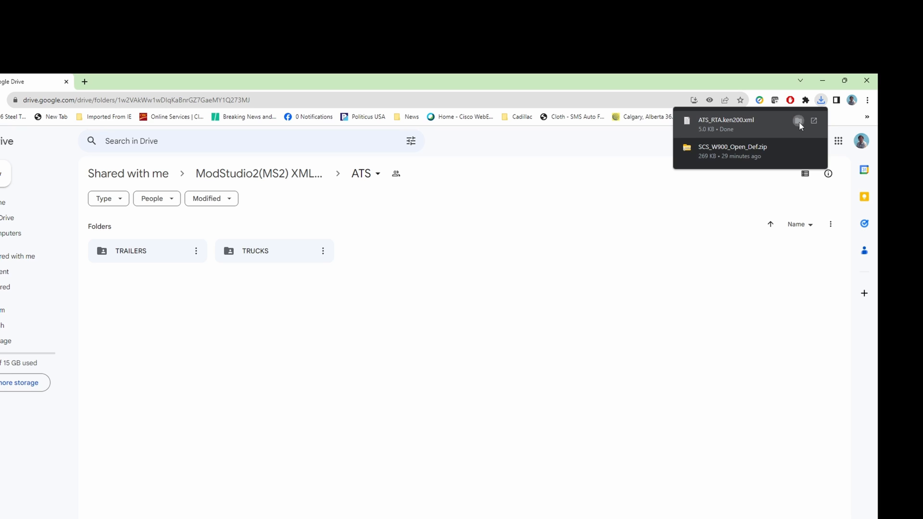
Step: Move ATS_RTA.ken200.xml from Downloads into the UserVehicles folder under Documents > Mods Studio 2 and close the file window
{"action": "left_click", "coordinate": [800, 122]}
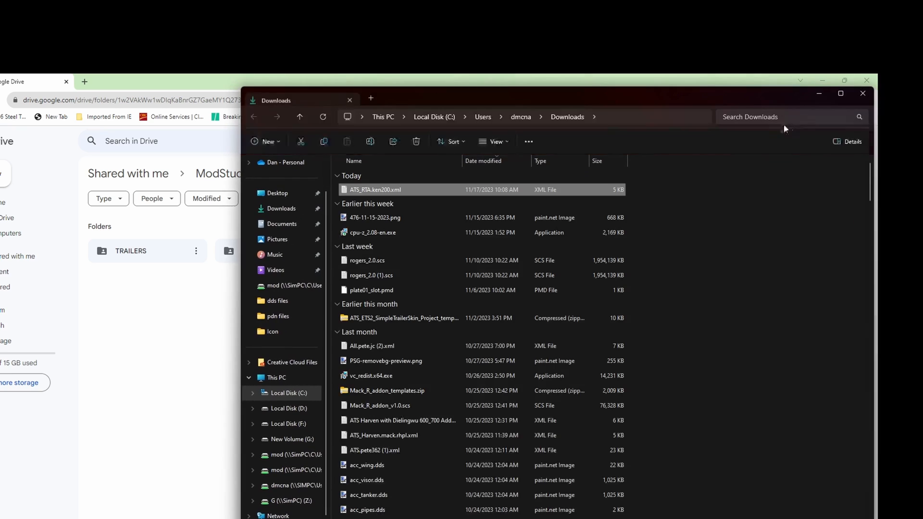
{"action": "right_click", "coordinate": [387, 193]}
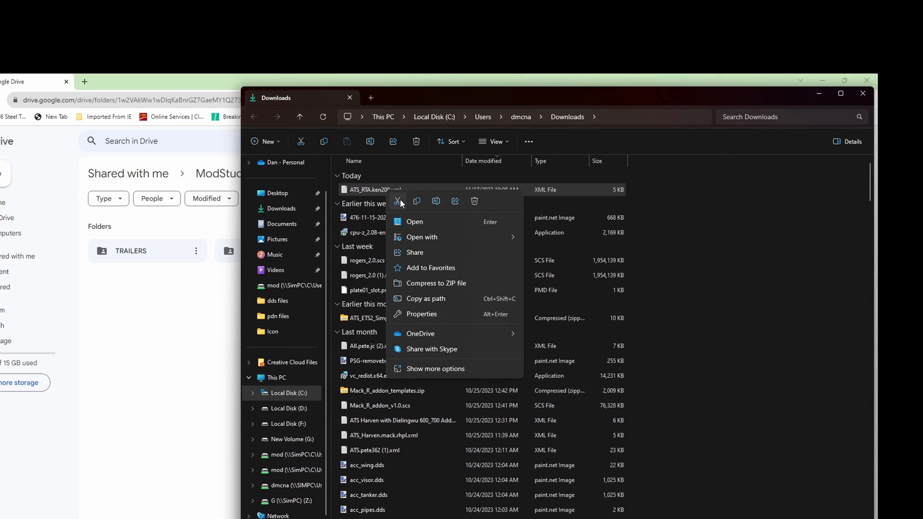
{"action": "left_click", "coordinate": [399, 201]}
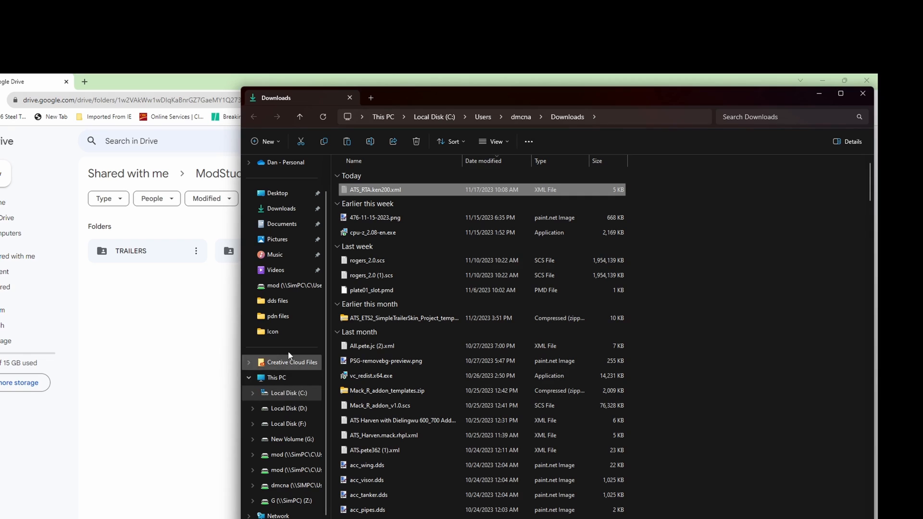
{"action": "left_click", "coordinate": [280, 225]}
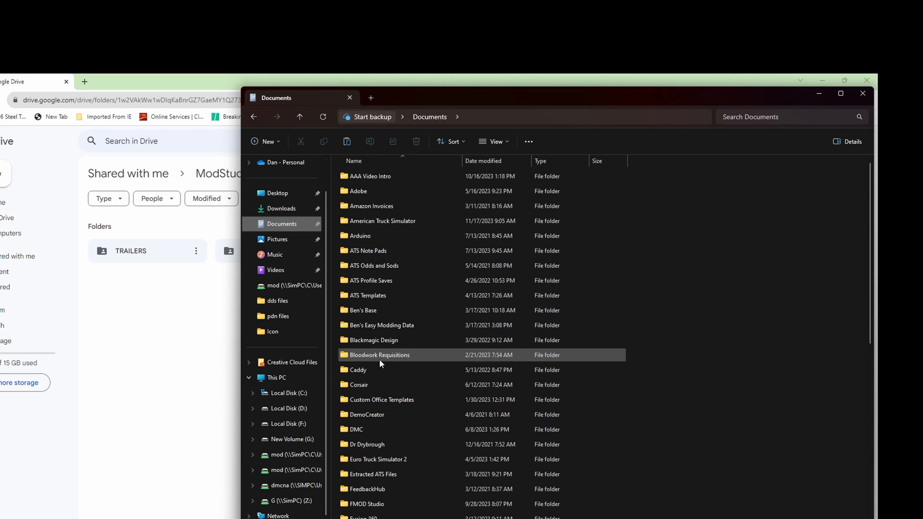
{"action": "scroll", "coordinate": [376, 434], "scroll_direction": "down", "scroll_amount": 2}
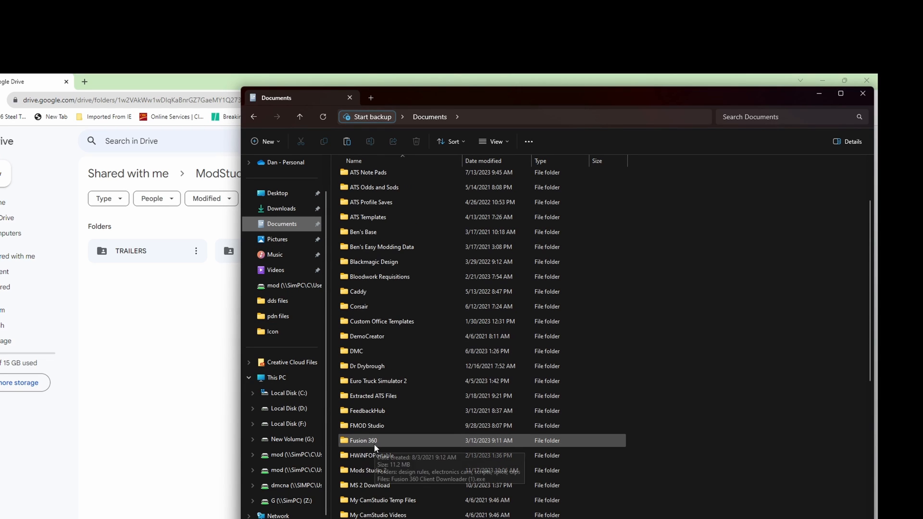
{"action": "left_click", "coordinate": [370, 472]}
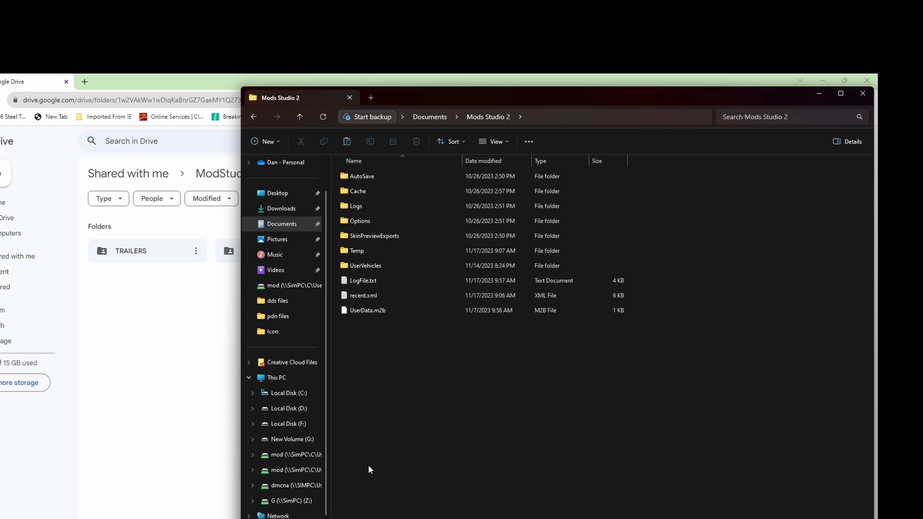
{"action": "double_click", "coordinate": [367, 265]}
{"action": "right_click", "coordinate": [485, 374]}
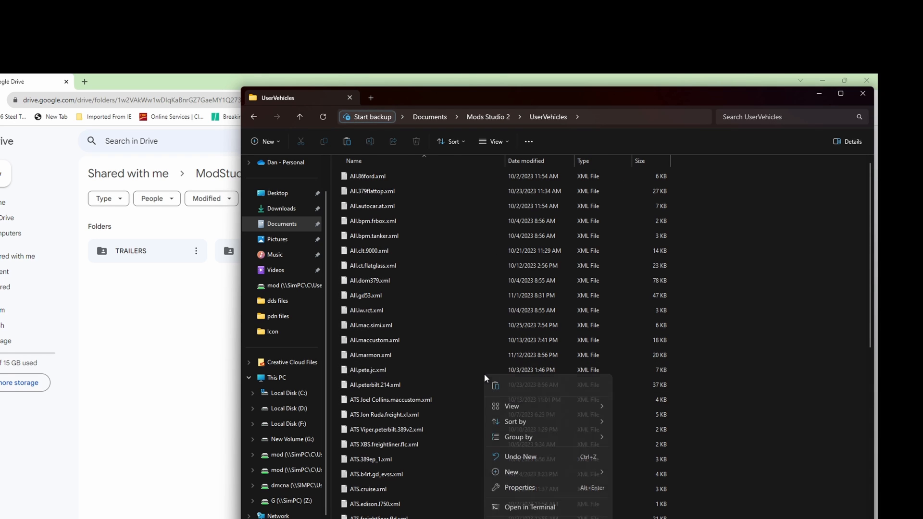
{"action": "left_click", "coordinate": [499, 387]}
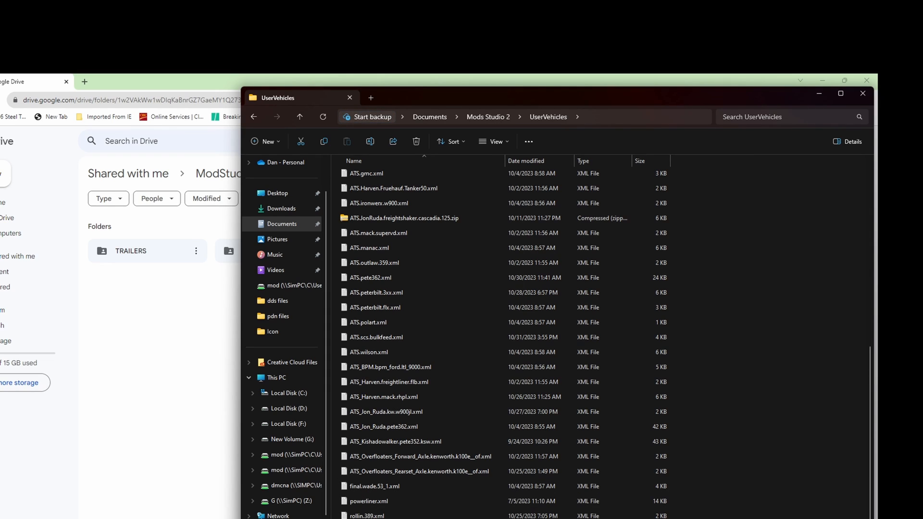
{"action": "left_click", "coordinate": [864, 96]}
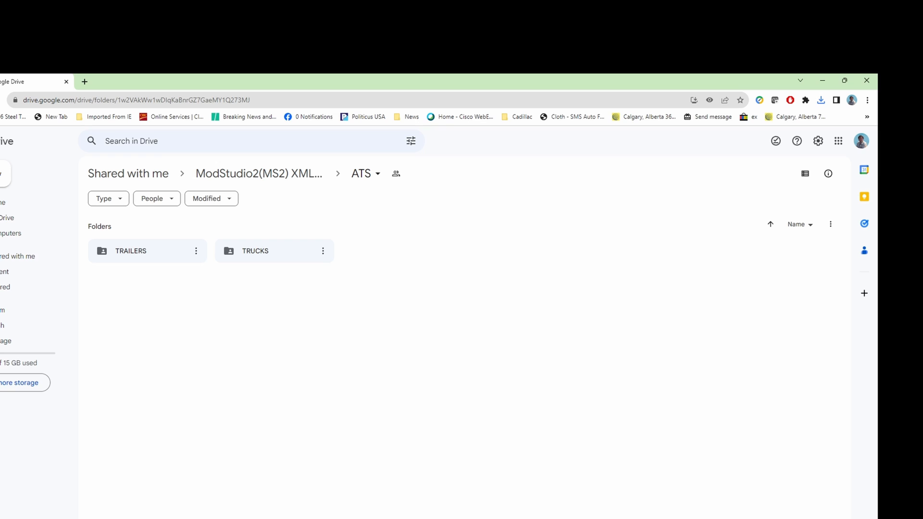
Step: Switch to Mods Studio 2 and remove the Truck Skin | pete.jc template from the project
{"action": "key", "text": "alt+Tab"}
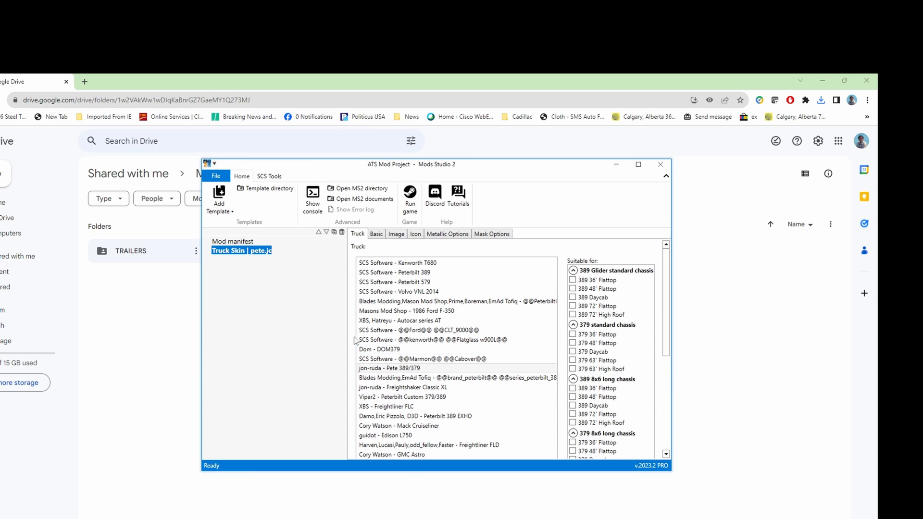
{"action": "right_click", "coordinate": [241, 256]}
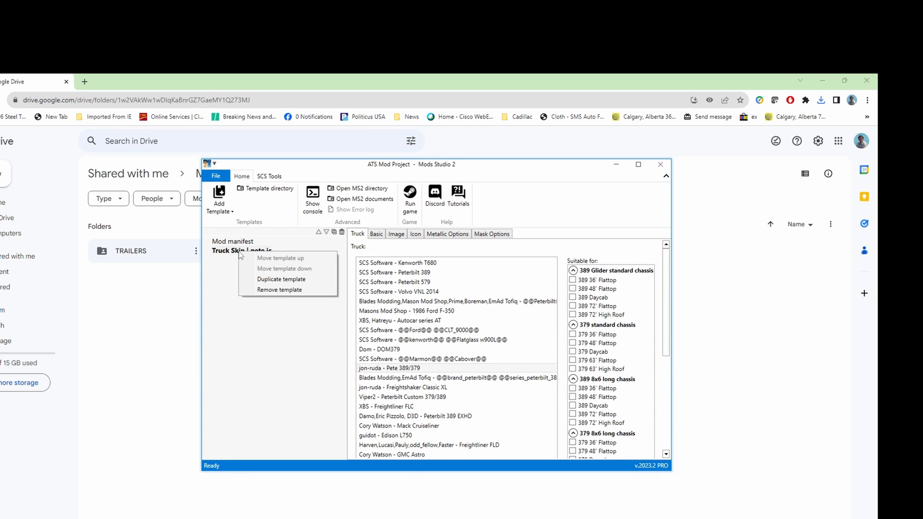
{"action": "left_click", "coordinate": [280, 290]}
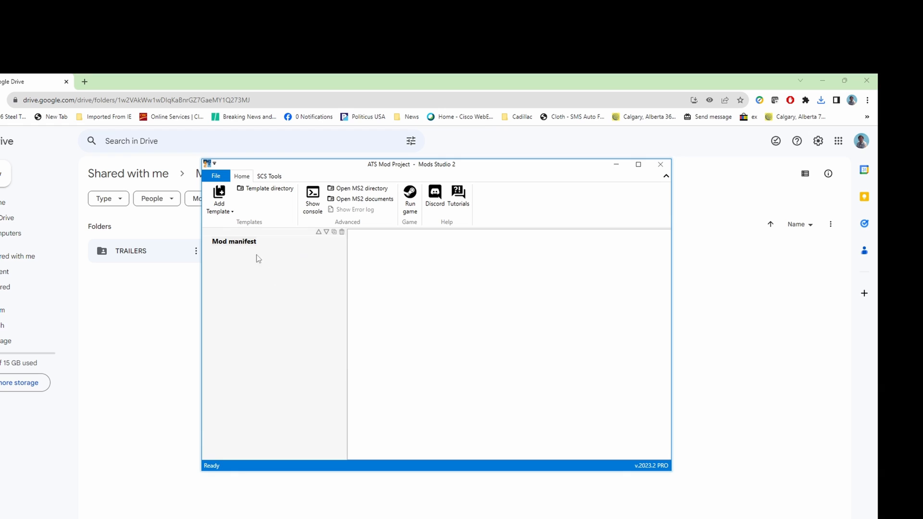
Step: Add a Simple Truck Skin template with the SCS Software Ford CLT_9000 selected and look through its list of trucks
{"action": "left_click", "coordinate": [217, 201]}
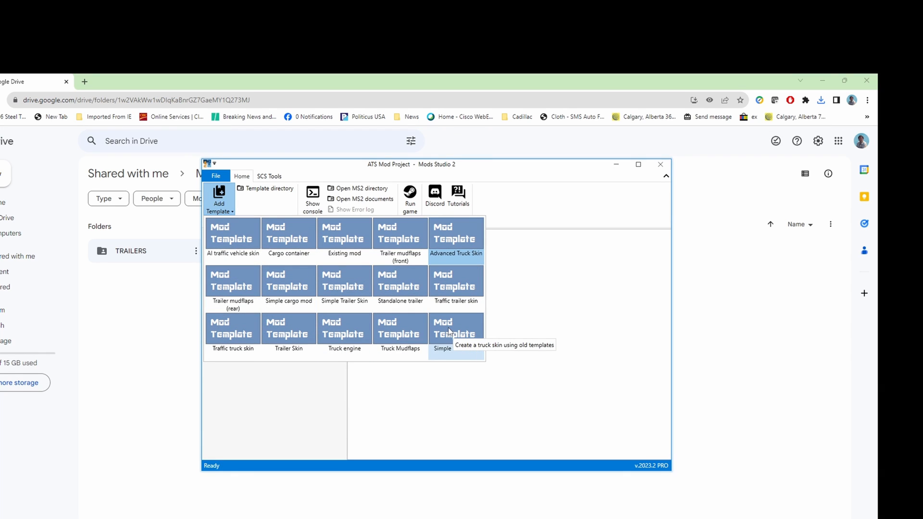
{"action": "left_click", "coordinate": [450, 334]}
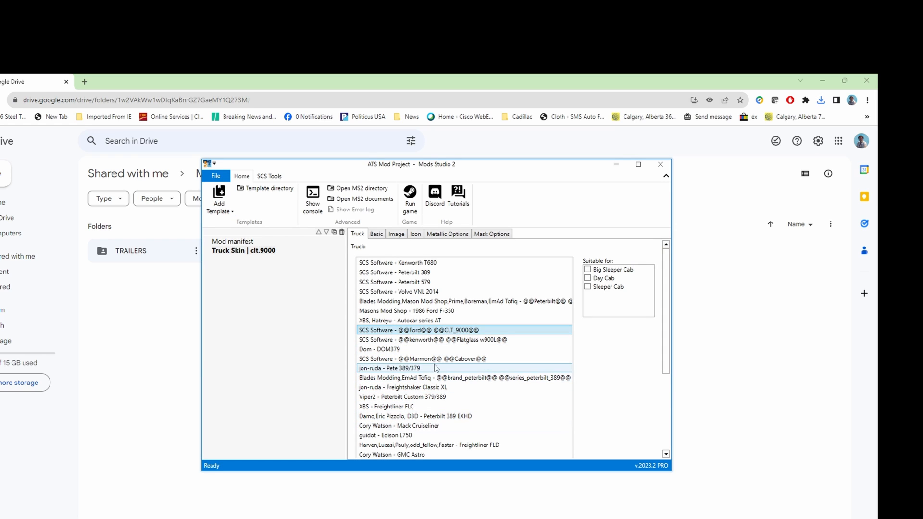
{"action": "scroll", "coordinate": [664, 374], "scroll_direction": "down", "scroll_amount": 3}
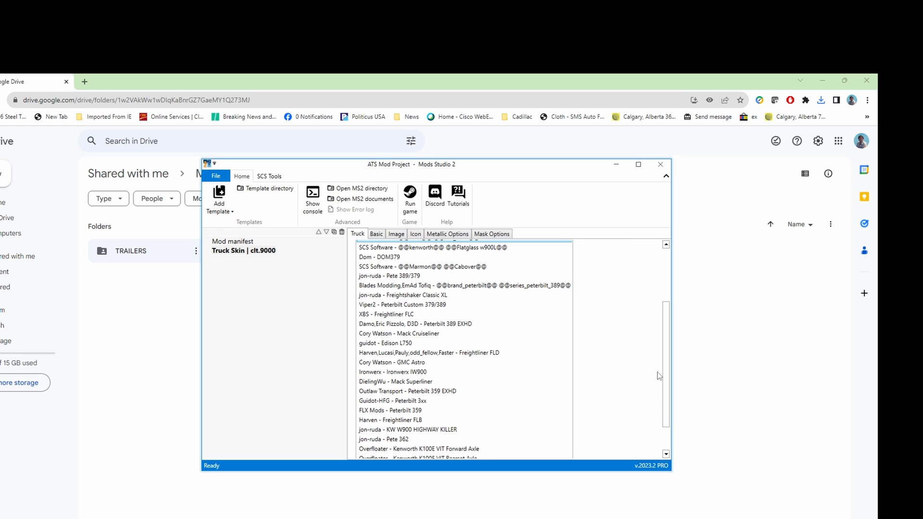
{"action": "scroll", "coordinate": [659, 376], "scroll_direction": "down", "scroll_amount": 2}
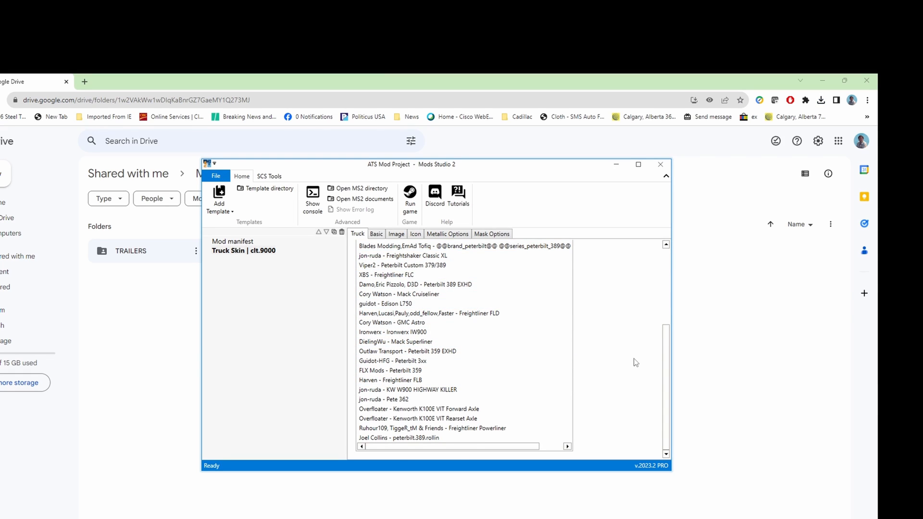
{"action": "scroll", "coordinate": [638, 363], "scroll_direction": "up", "scroll_amount": 1}
{"action": "scroll", "coordinate": [639, 365], "scroll_direction": "up", "scroll_amount": 1}
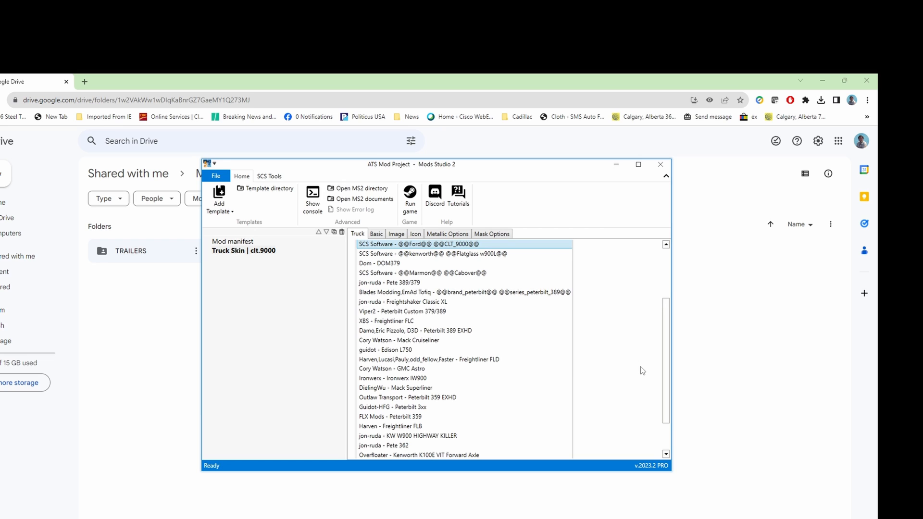
{"action": "scroll", "coordinate": [643, 370], "scroll_direction": "up", "scroll_amount": 2}
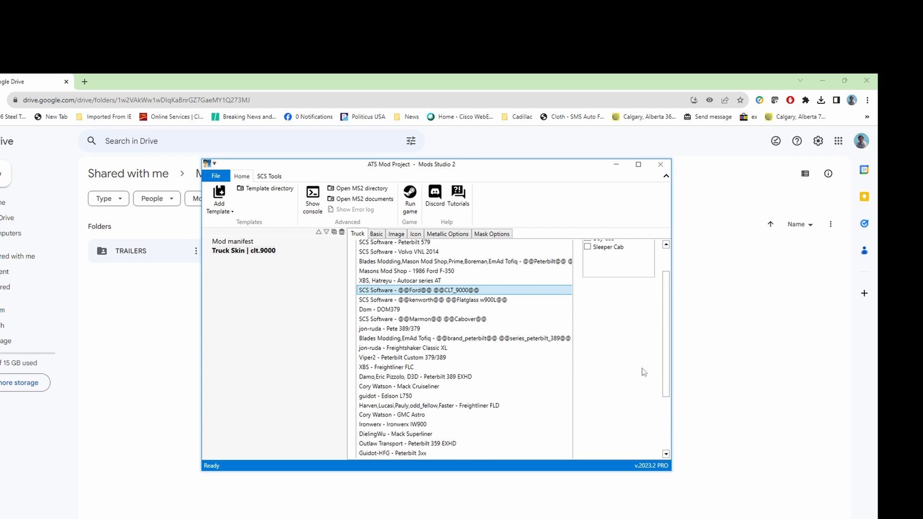
{"action": "scroll", "coordinate": [644, 371], "scroll_direction": "up", "scroll_amount": 2}
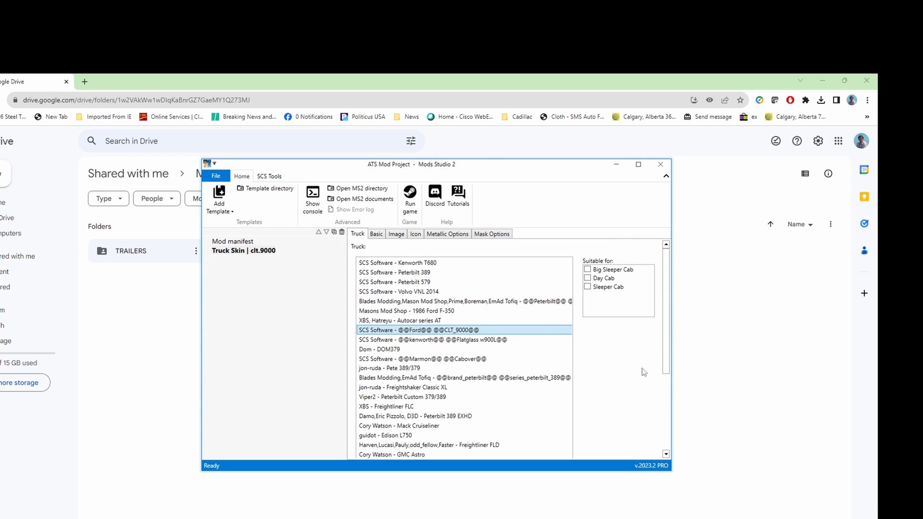
Step: Add an Advanced Truck Skin template for RTA Mods - Kenworth K200 and add an empty image entry for its accessories
{"action": "left_click", "coordinate": [219, 192]}
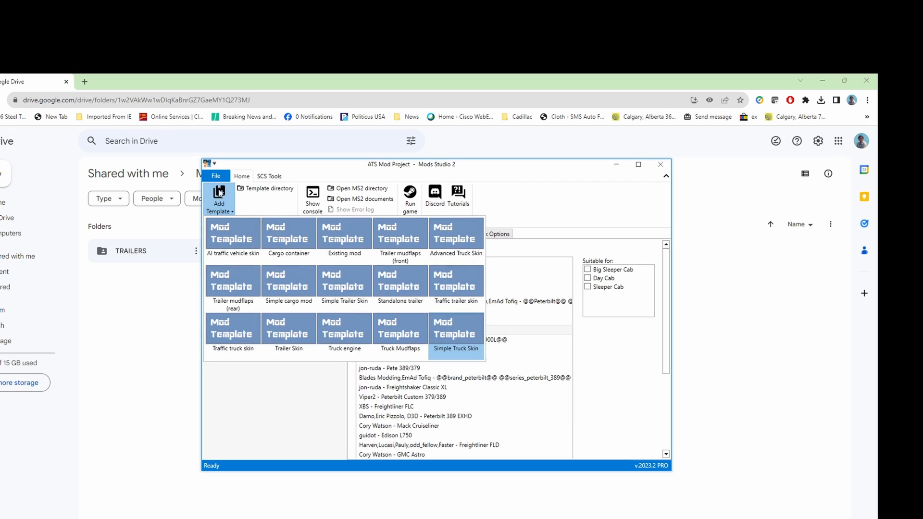
{"action": "left_click", "coordinate": [465, 243]}
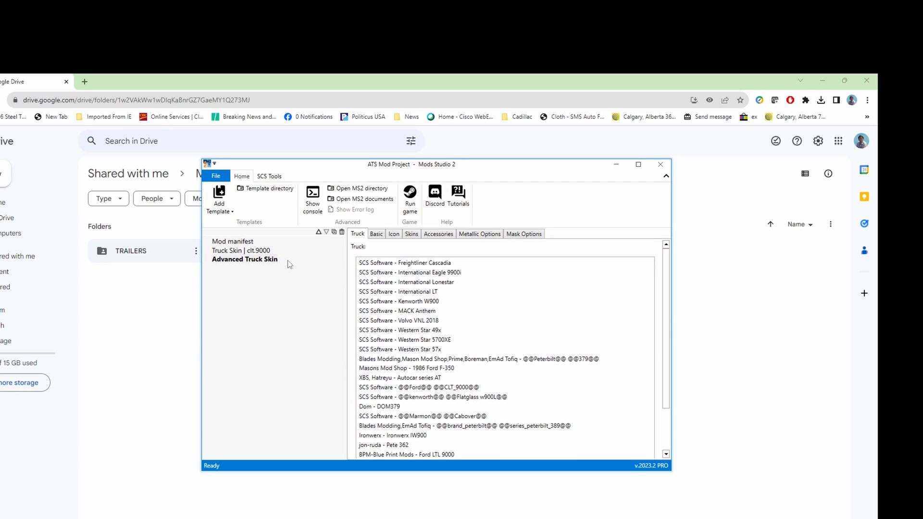
{"action": "left_click", "coordinate": [266, 262]}
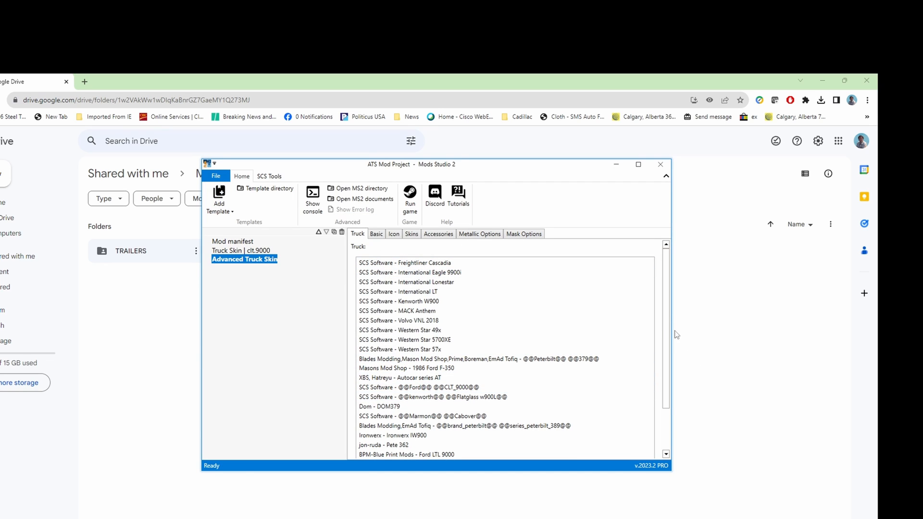
{"action": "left_click_drag", "start_coordinate": [668, 312], "coordinate": [680, 356]}
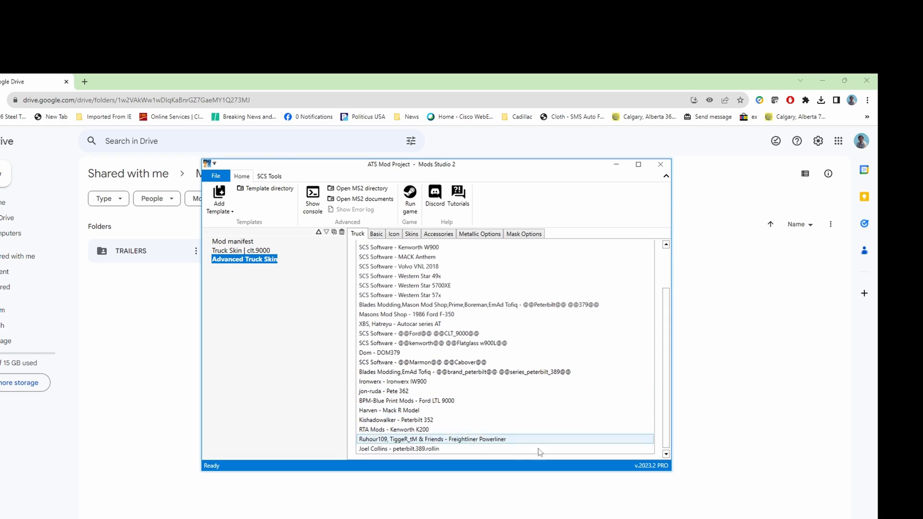
{"action": "left_click", "coordinate": [398, 434]}
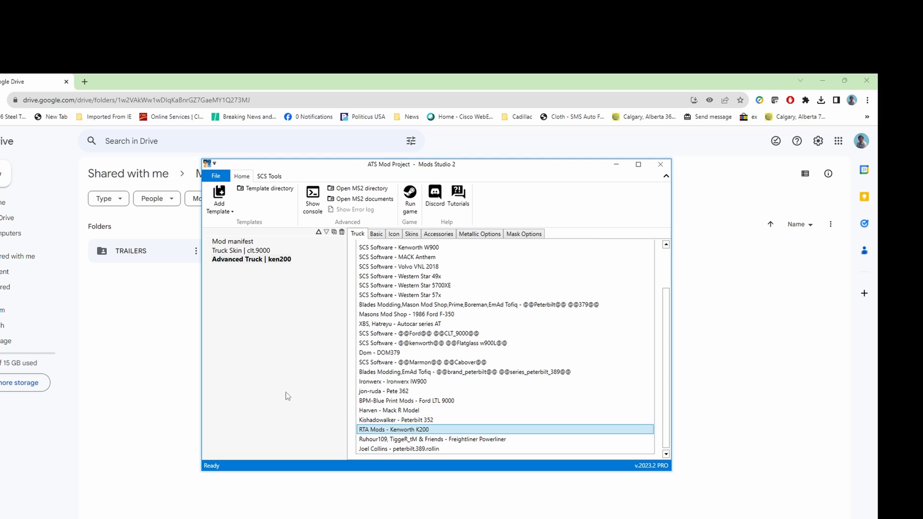
{"action": "left_click", "coordinate": [439, 236]}
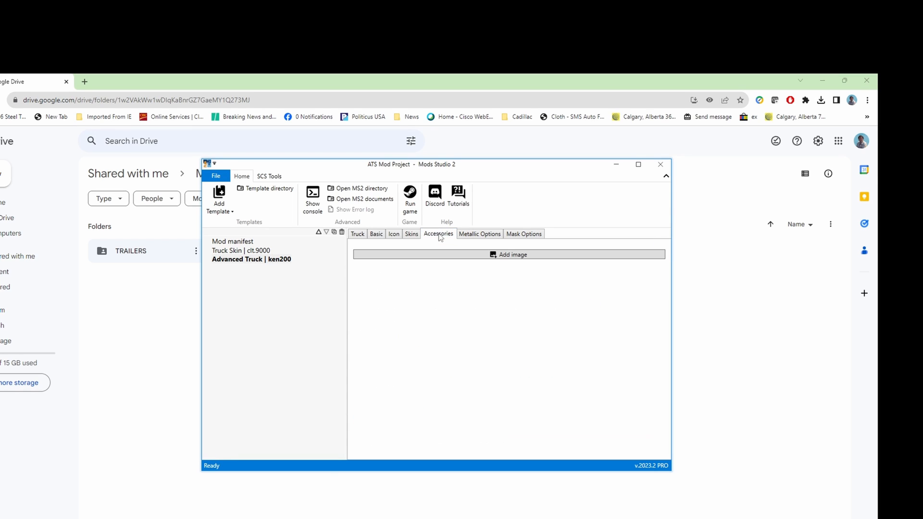
{"action": "left_click", "coordinate": [520, 260]}
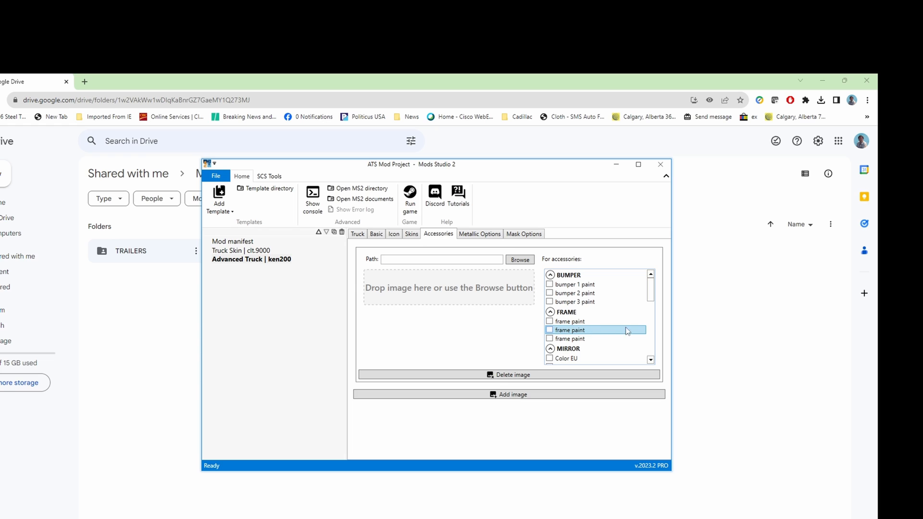
Step: Remove the Advanced Truck | ken200 and Truck Skin | clt.9000 templates from the project
{"action": "mouse_move", "coordinate": [650, 299]}
{"action": "left_mouse_down"}
{"action": "mouse_move", "coordinate": [666, 357]}
{"action": "mouse_move", "coordinate": [652, 347]}
{"action": "mouse_move", "coordinate": [662, 357]}
{"action": "mouse_move", "coordinate": [350, 300]}
{"action": "left_mouse_up"}
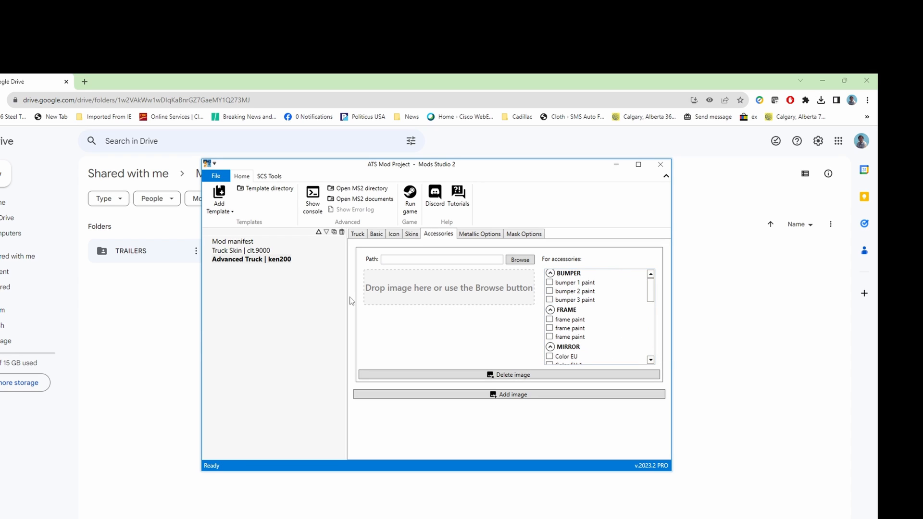
{"action": "left_click", "coordinate": [241, 261]}
{"action": "right_click", "coordinate": [241, 261]}
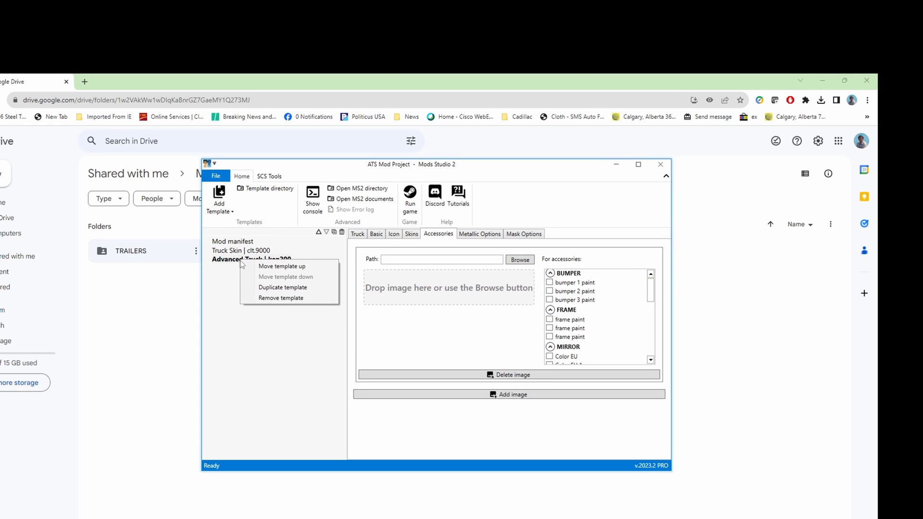
{"action": "left_click", "coordinate": [275, 298]}
{"action": "right_click", "coordinate": [244, 250]}
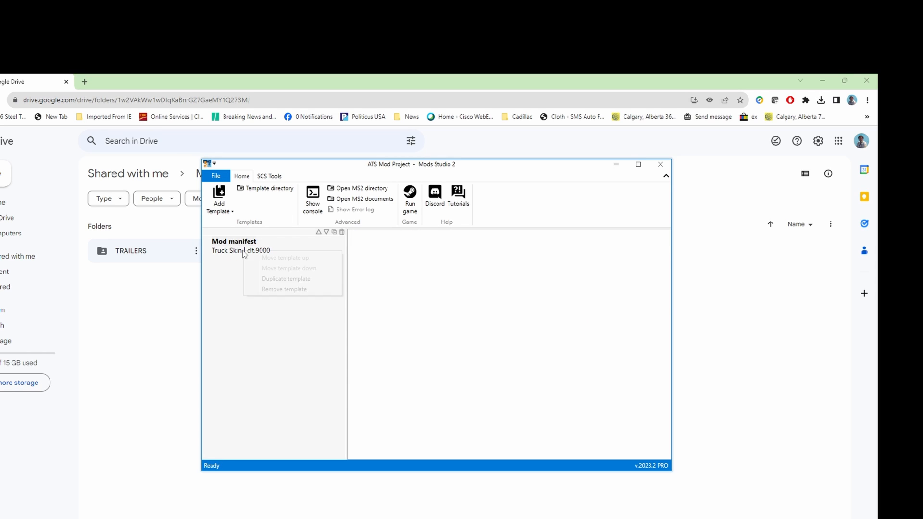
{"action": "left_click", "coordinate": [281, 290]}
{"action": "left_click", "coordinate": [281, 291]}
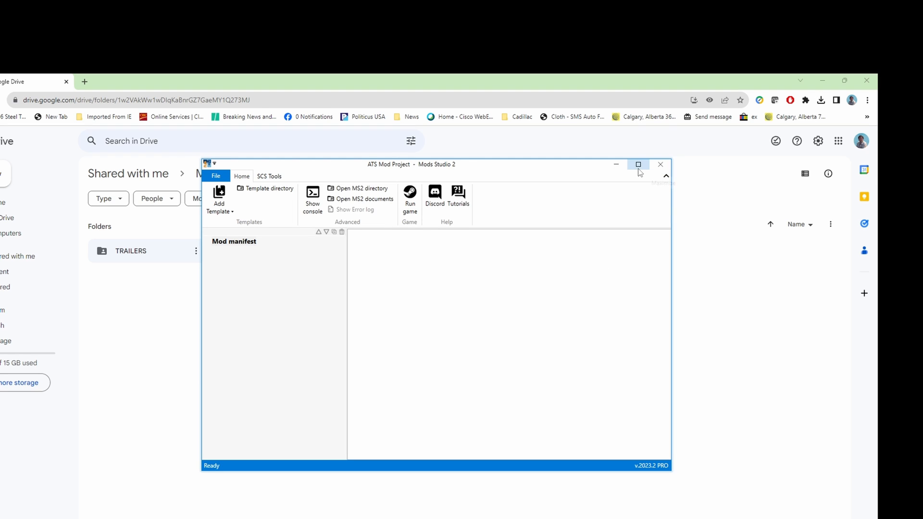
Step: Minimize Mods Studio 2 and the browser, and look through the XML files in the UserVehicles folder in File Explorer
{"action": "left_click", "coordinate": [617, 170]}
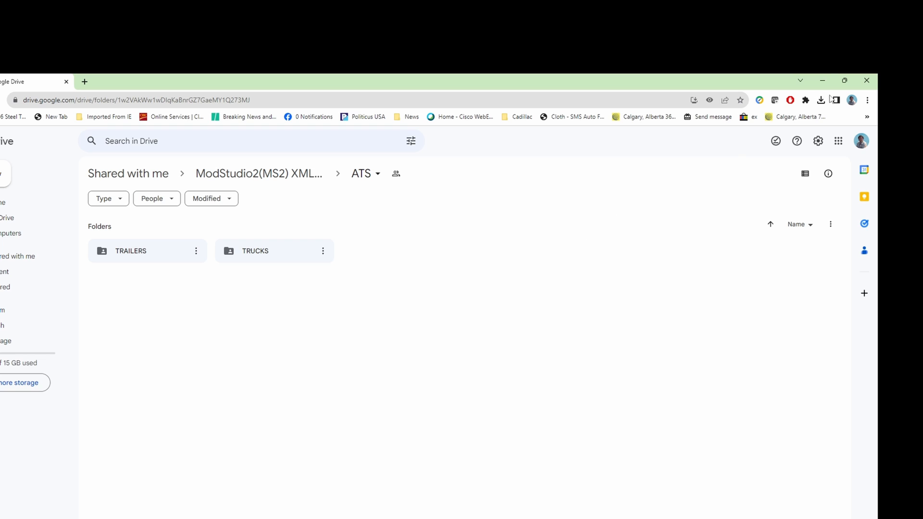
{"action": "left_click", "coordinate": [822, 81]}
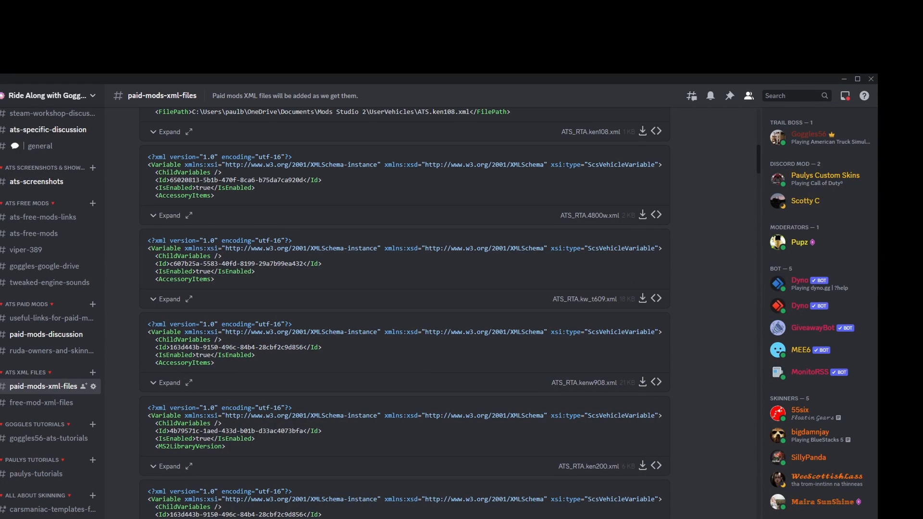
{"action": "left_click", "coordinate": [481, 518]}
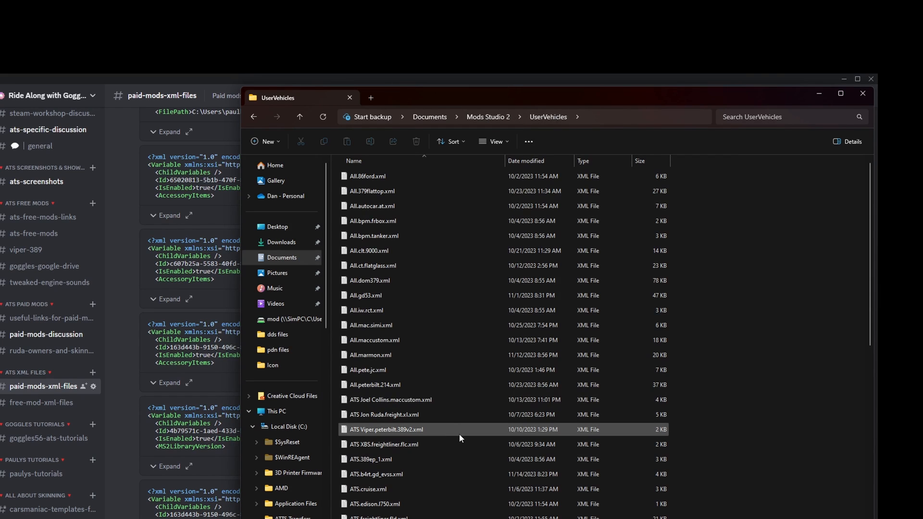
{"action": "scroll", "coordinate": [460, 433], "scroll_direction": "down", "scroll_amount": 8}
{"action": "scroll", "coordinate": [468, 433], "scroll_direction": "down", "scroll_amount": 1}
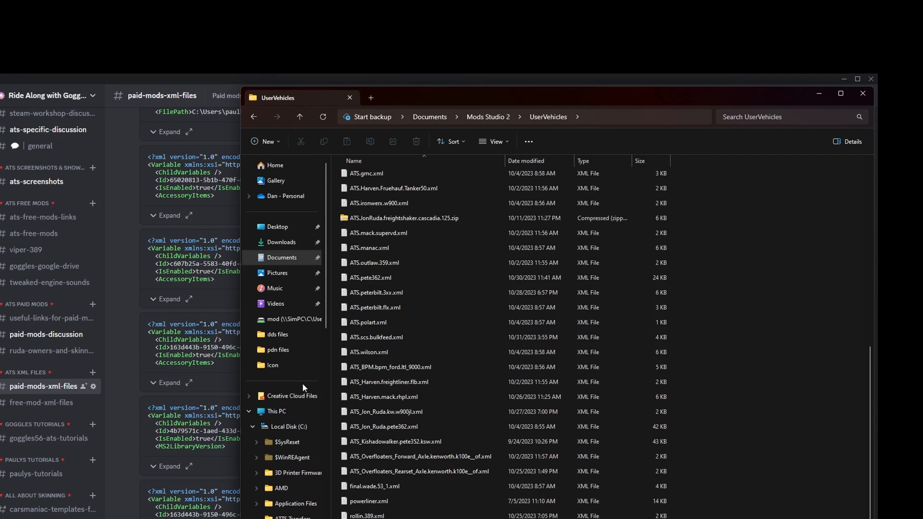
Step: Open the Vehicles folder under Local Disk (C:) > Mods Studio 2 > Data > ModData > SCS
{"action": "scroll", "coordinate": [295, 379], "scroll_direction": "down", "scroll_amount": 4}
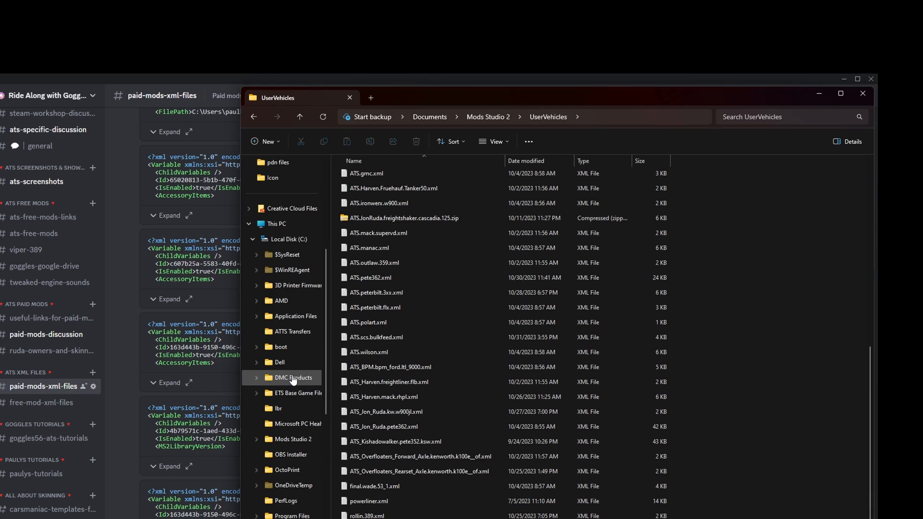
{"action": "scroll", "coordinate": [293, 379], "scroll_direction": "up", "scroll_amount": 2}
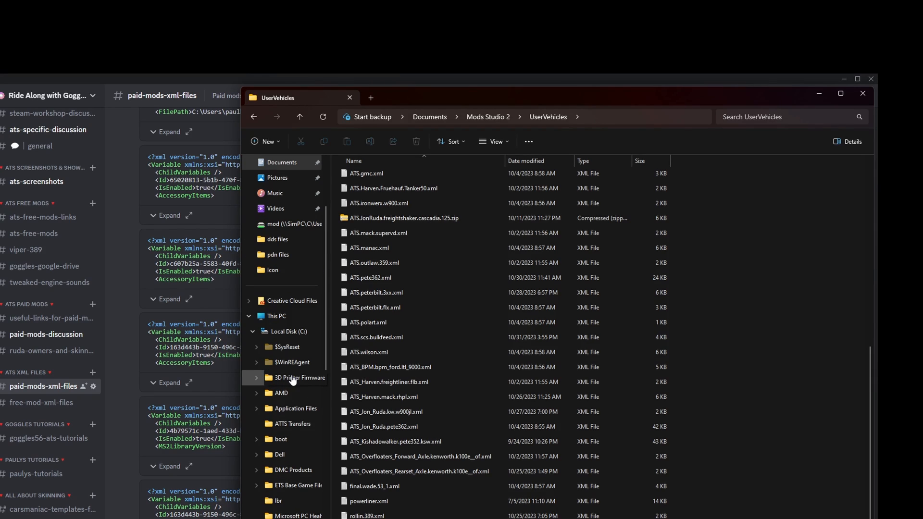
{"action": "left_click", "coordinate": [269, 331]}
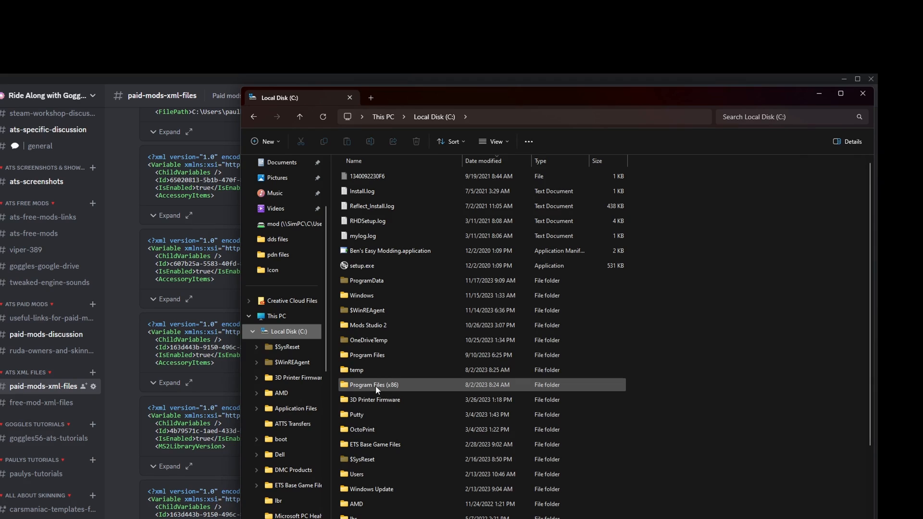
{"action": "scroll", "coordinate": [382, 415], "scroll_direction": "down", "scroll_amount": 2}
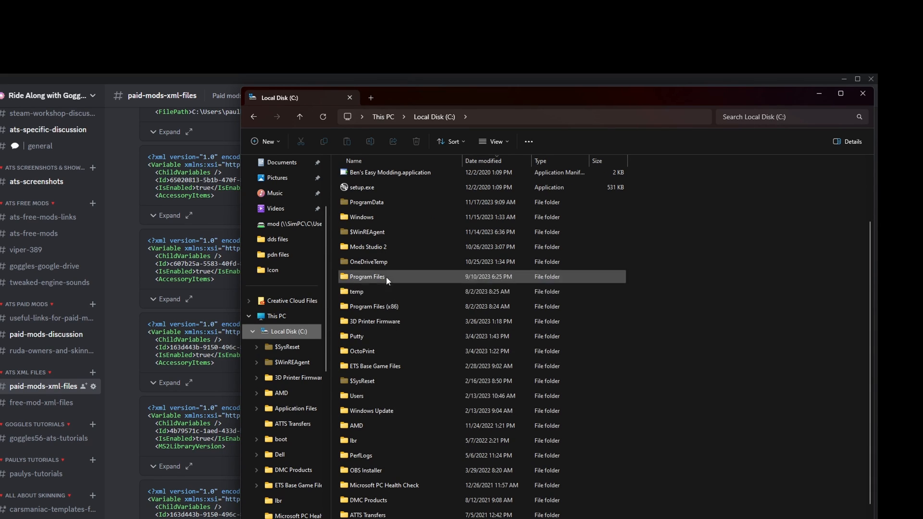
{"action": "double_click", "coordinate": [374, 248]}
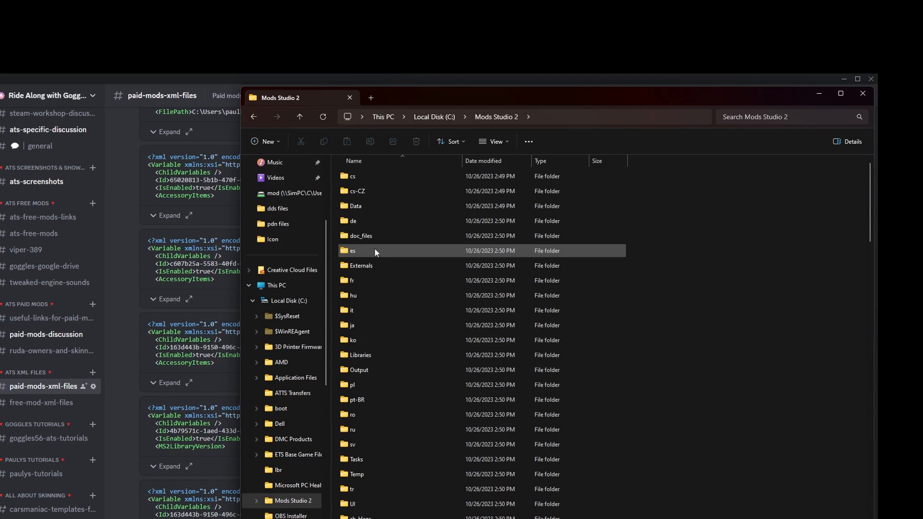
{"action": "double_click", "coordinate": [363, 206]}
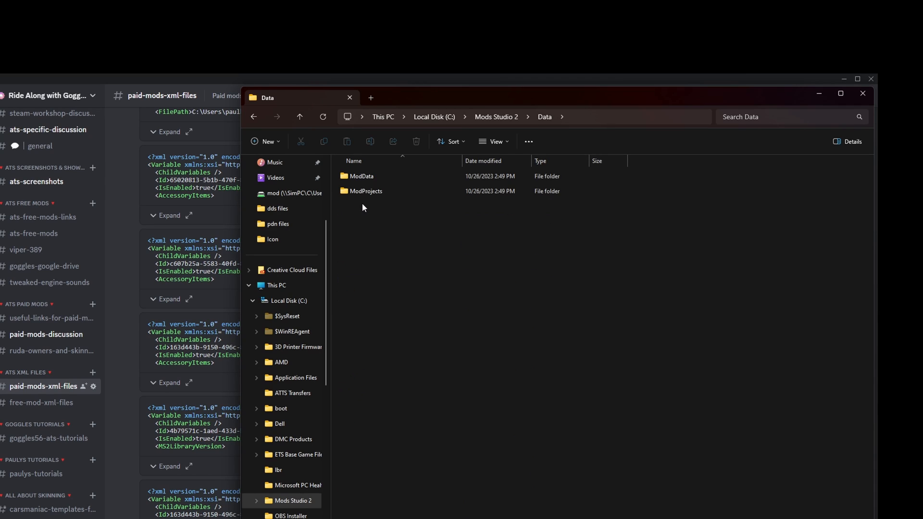
{"action": "double_click", "coordinate": [361, 176]}
{"action": "double_click", "coordinate": [362, 177]}
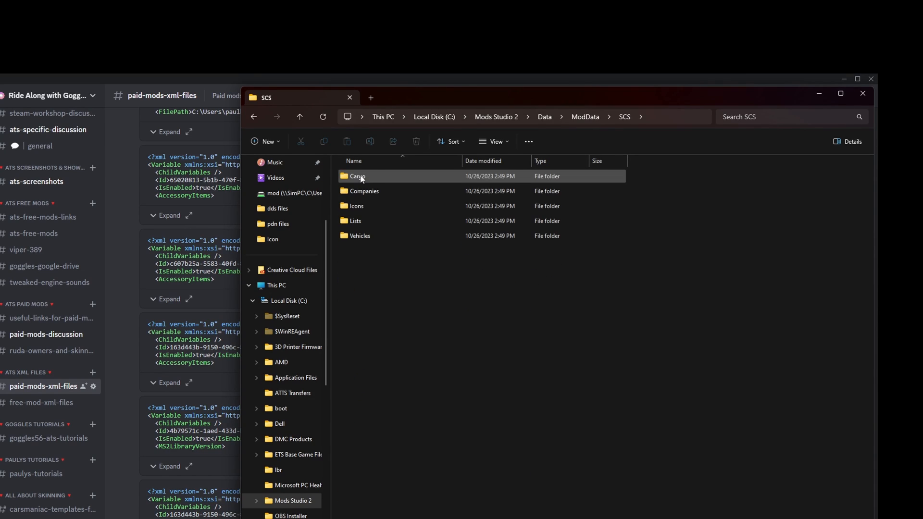
{"action": "double_click", "coordinate": [371, 237]}
Step: Examine the ATS and ETS2 vehicle XML files supplied in the SCS Vehicles folder, and close the file window
{"action": "scroll", "coordinate": [428, 449], "scroll_direction": "down", "scroll_amount": 12}
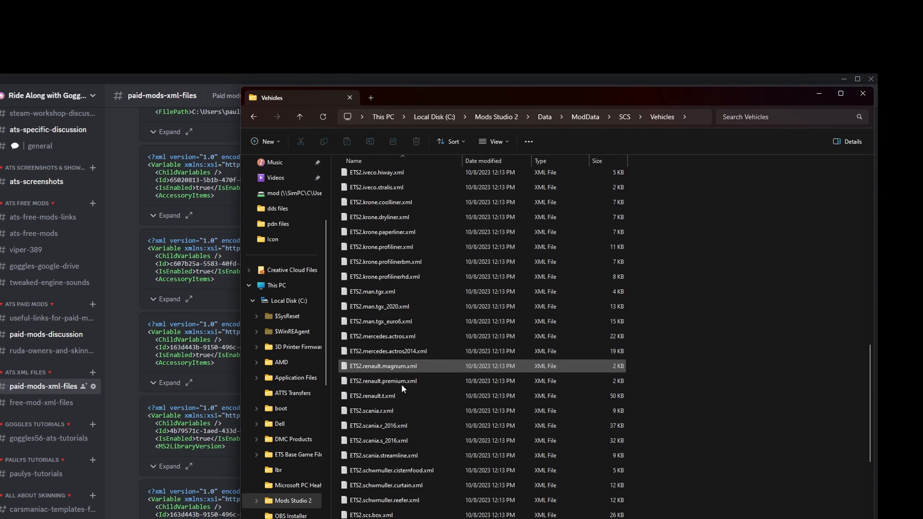
{"action": "scroll", "coordinate": [403, 390], "scroll_direction": "down", "scroll_amount": 3}
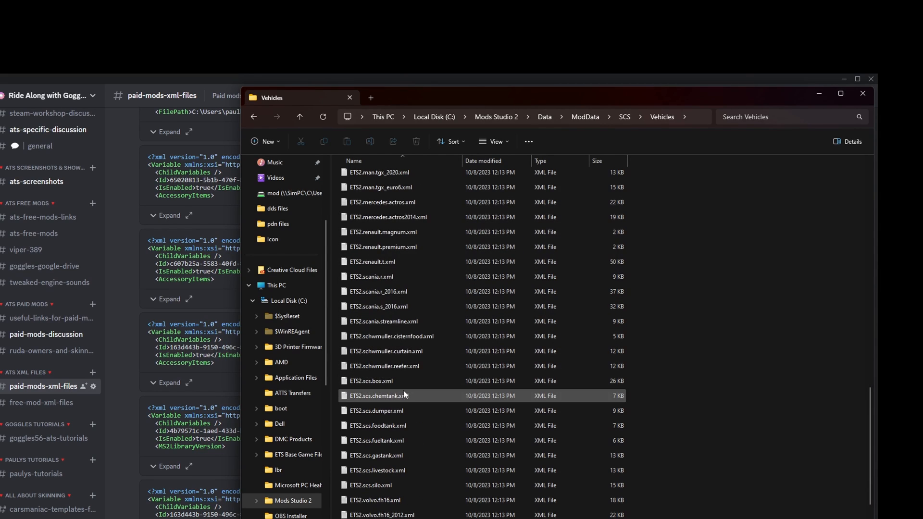
{"action": "left_click", "coordinate": [381, 343]}
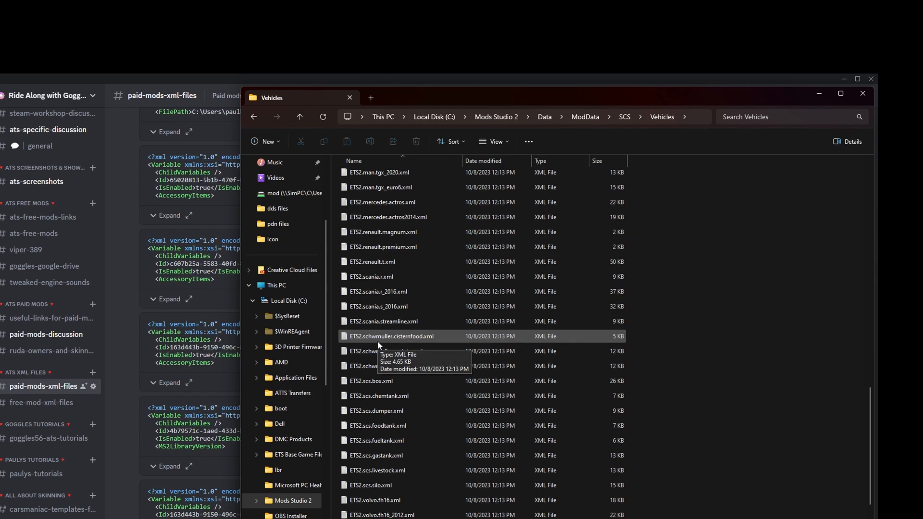
{"action": "left_click", "coordinate": [398, 354]}
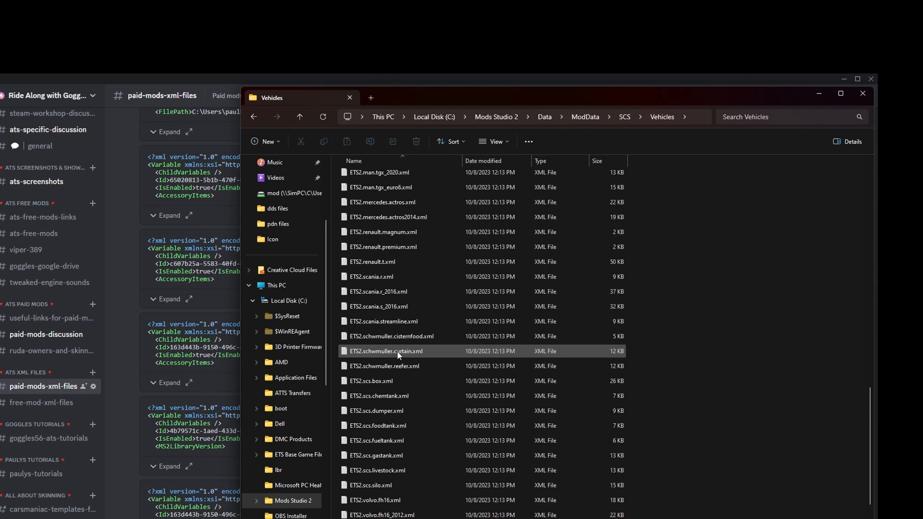
{"action": "left_click", "coordinate": [412, 293]}
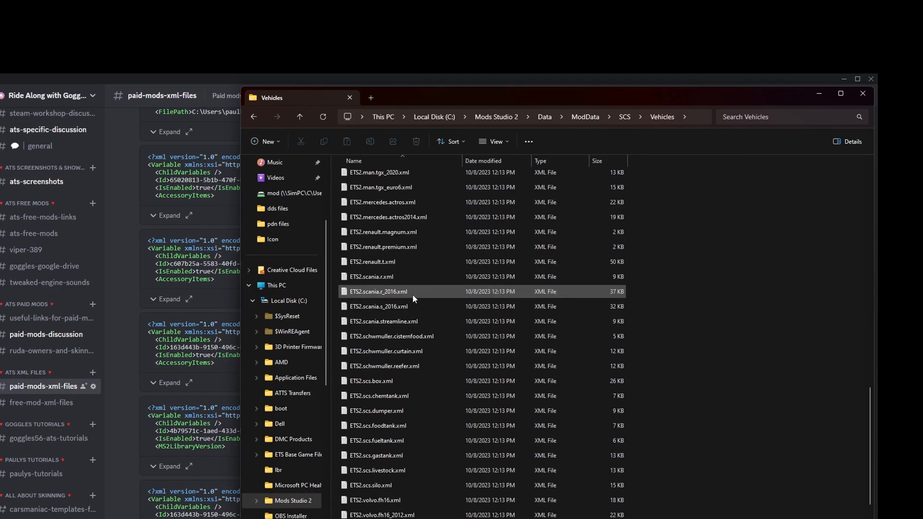
{"action": "scroll", "coordinate": [418, 405], "scroll_direction": "down", "scroll_amount": 2}
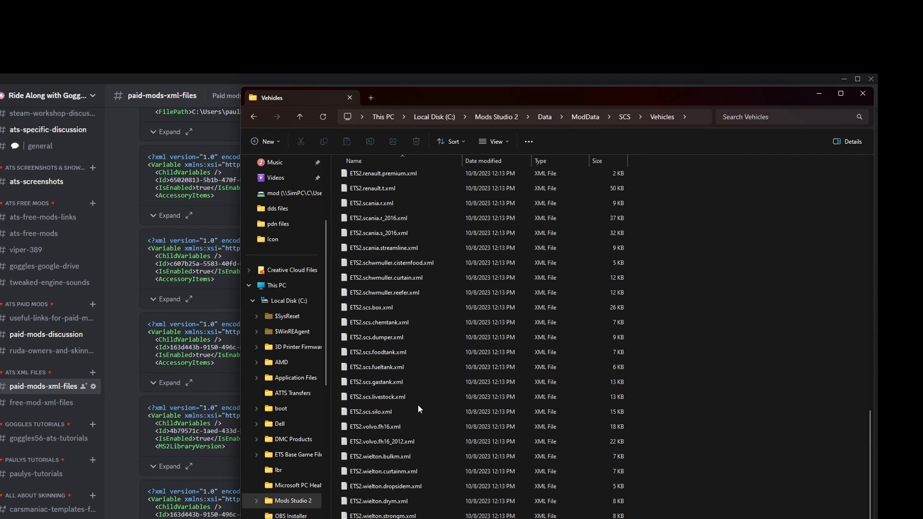
{"action": "scroll", "coordinate": [416, 399], "scroll_direction": "up", "scroll_amount": 15}
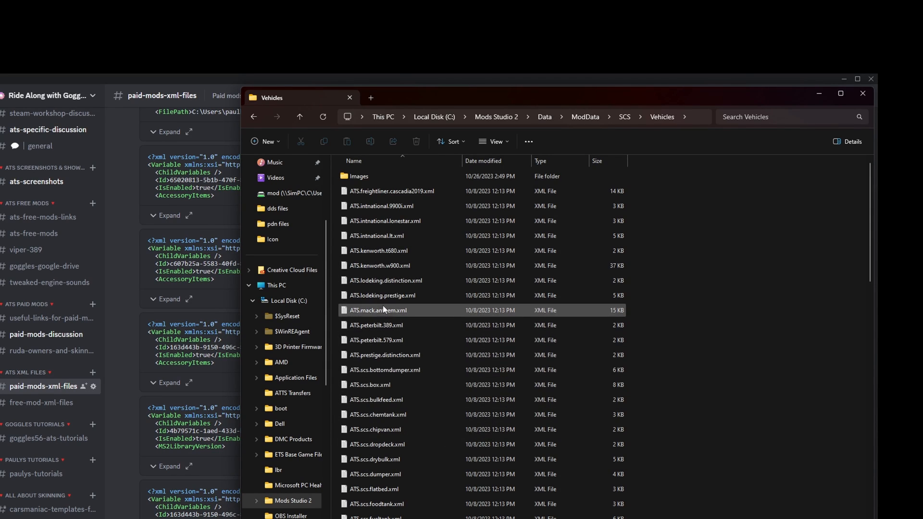
{"action": "scroll", "coordinate": [667, 406], "scroll_direction": "down", "scroll_amount": 8}
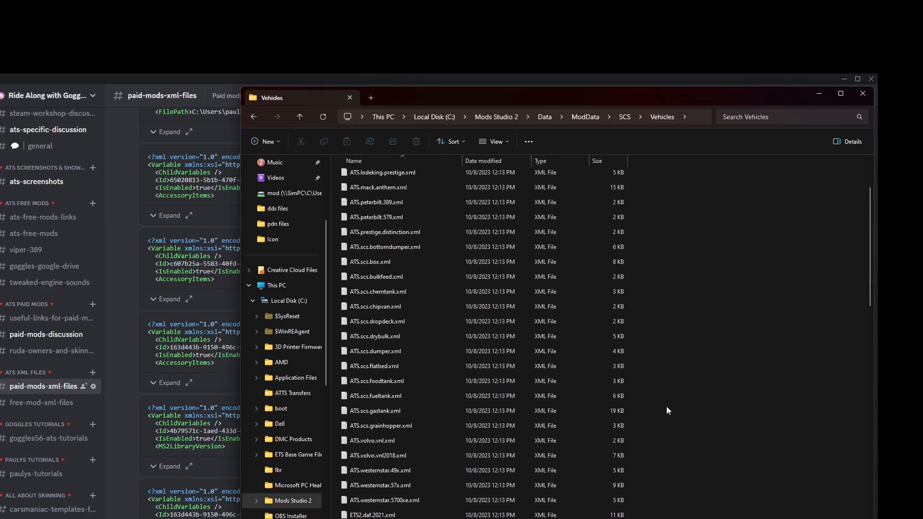
{"action": "scroll", "coordinate": [691, 407], "scroll_direction": "up", "scroll_amount": 5}
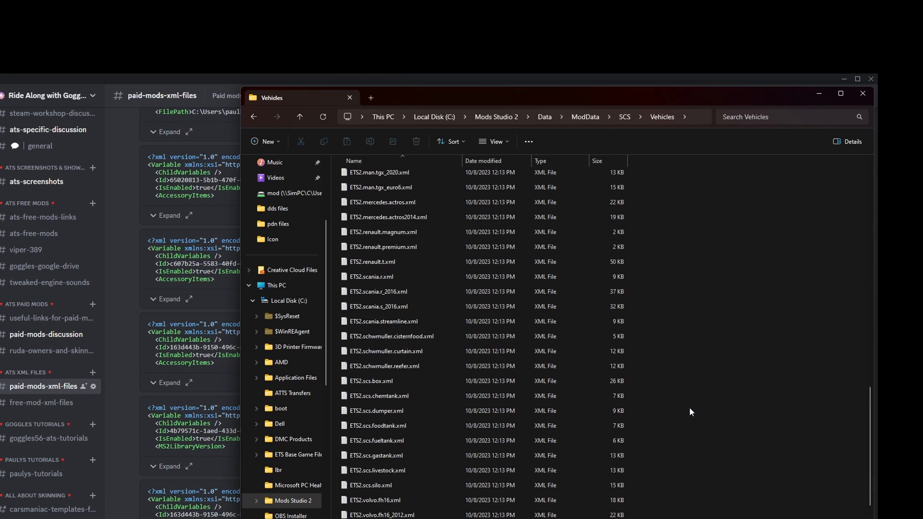
{"action": "scroll", "coordinate": [686, 388], "scroll_direction": "up", "scroll_amount": 3}
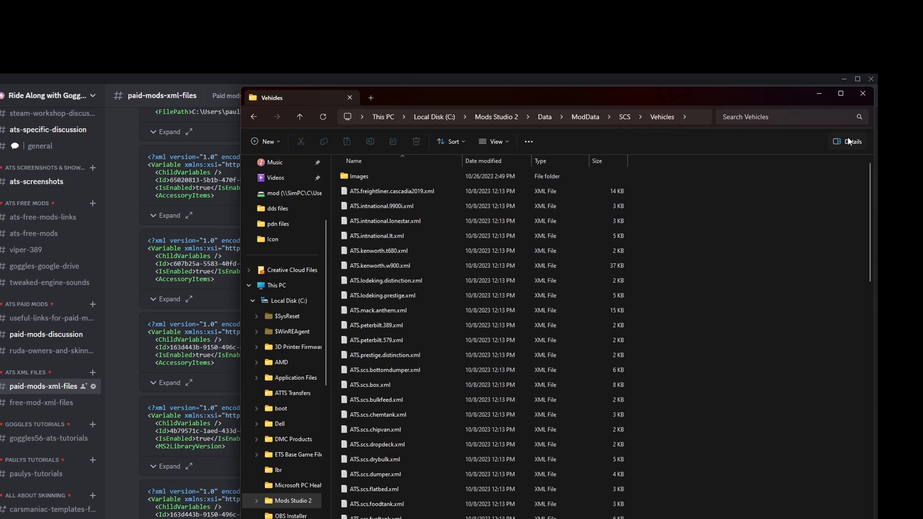
{"action": "left_click", "coordinate": [864, 97]}
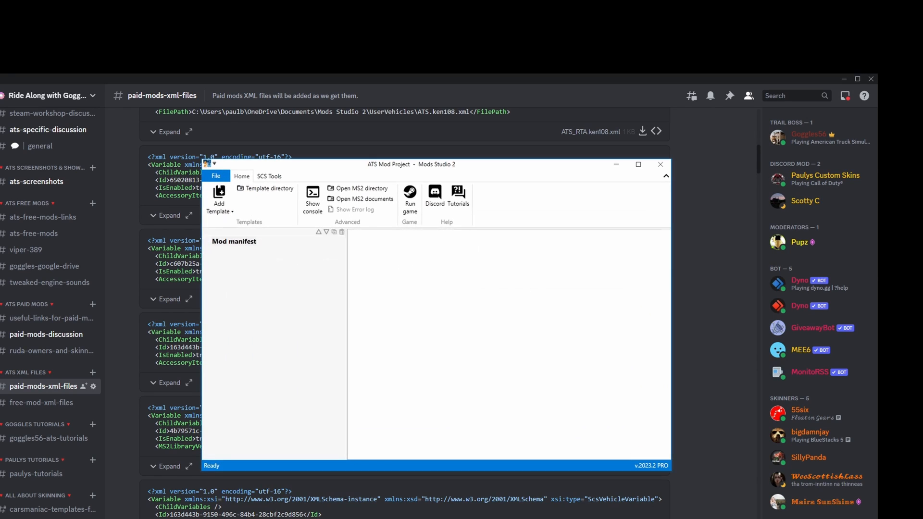
Step: Switch to Mods Studio 2, add a Simple Trailer Skin template to the project and open its template directory
{"action": "left_click", "coordinate": [219, 199]}
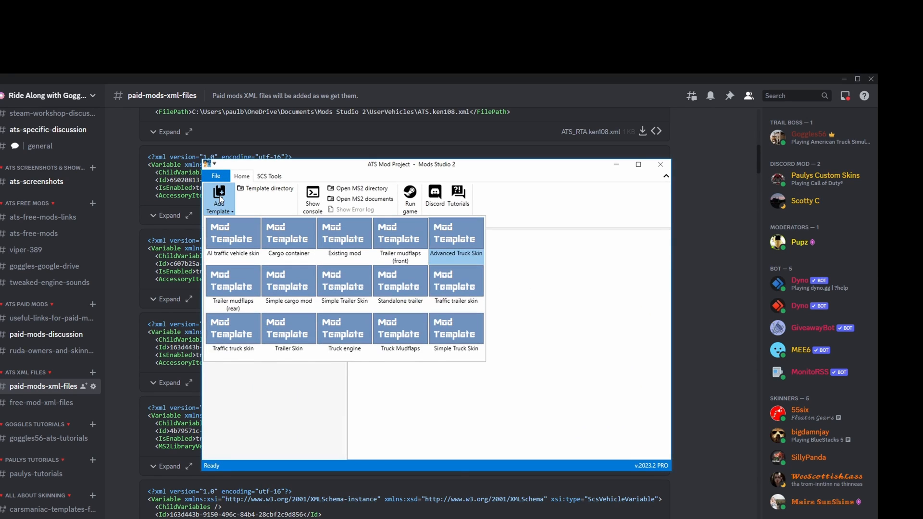
{"action": "left_click", "coordinate": [338, 287]}
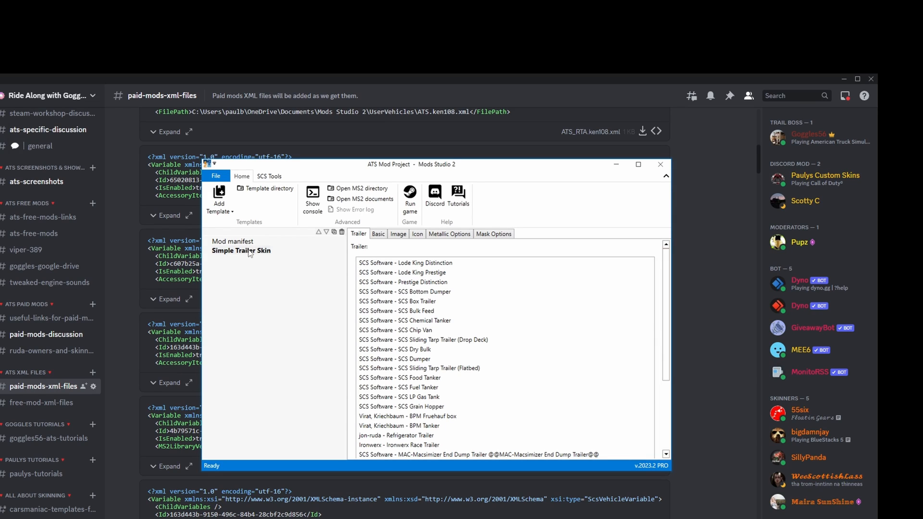
{"action": "left_click", "coordinate": [260, 189]}
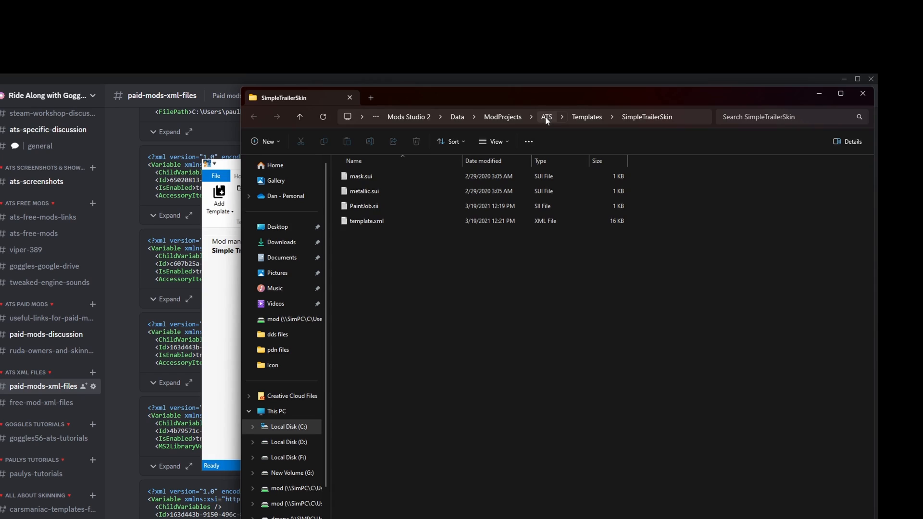
Step: Trace the path from ModProjects through ATS > Templates to SimpleTrailerSkin, and return to the Templates folder to inspect that folder's details
{"action": "left_click", "coordinate": [501, 117]}
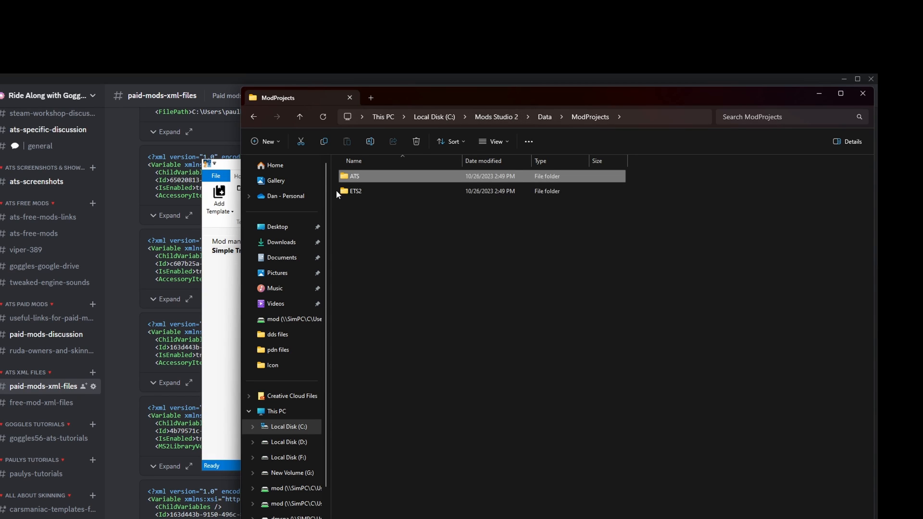
{"action": "double_click", "coordinate": [356, 178]}
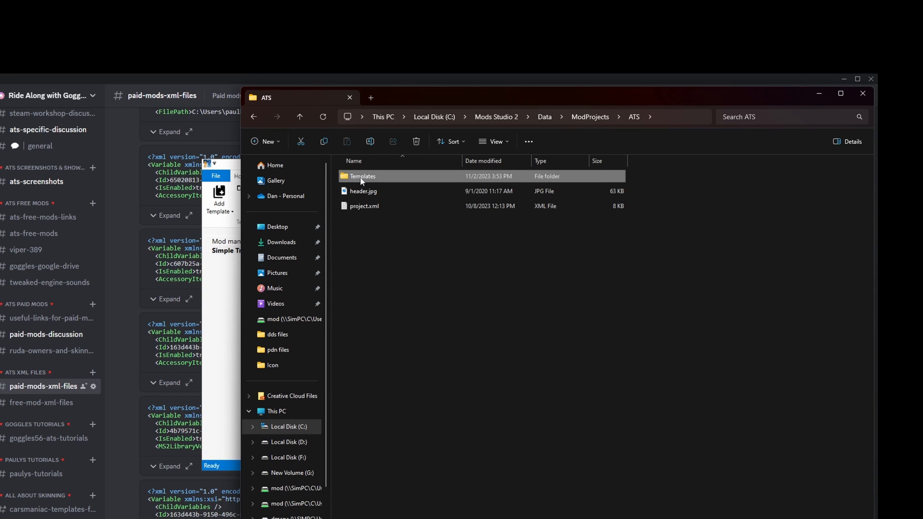
{"action": "double_click", "coordinate": [363, 178]}
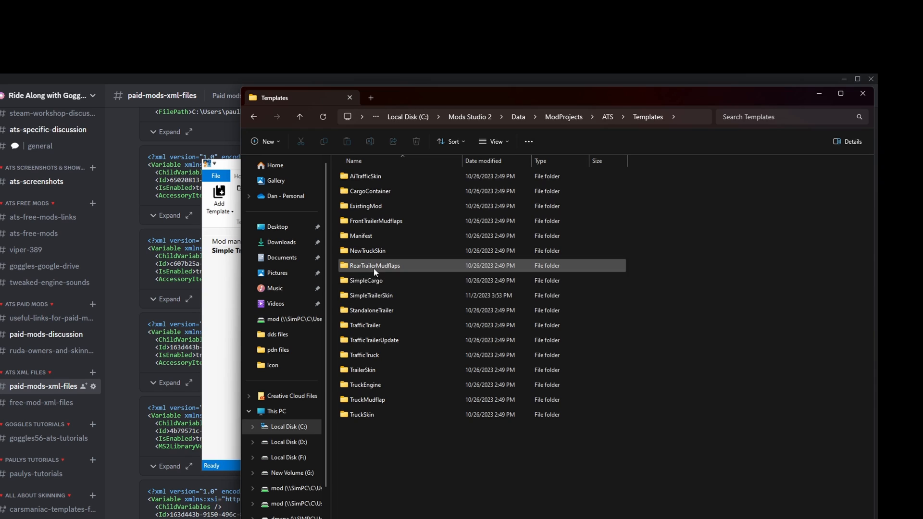
{"action": "double_click", "coordinate": [375, 297]}
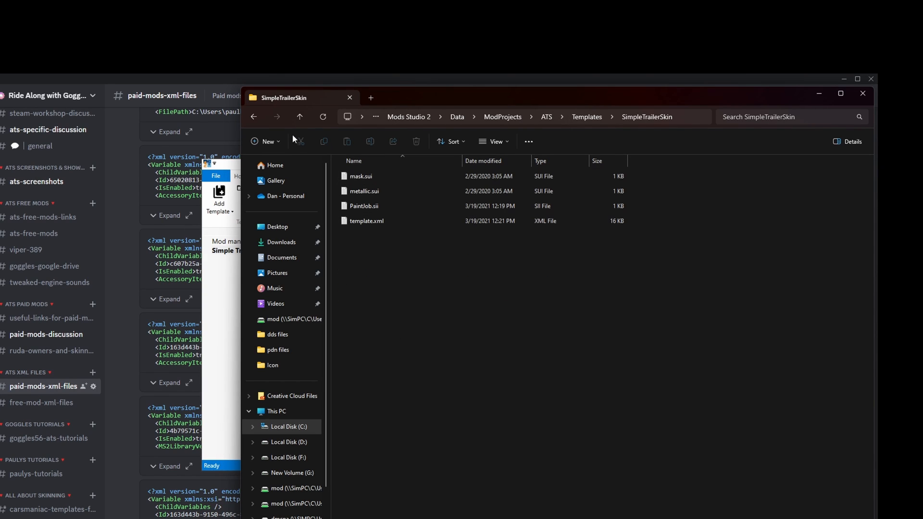
{"action": "left_click", "coordinate": [301, 118]}
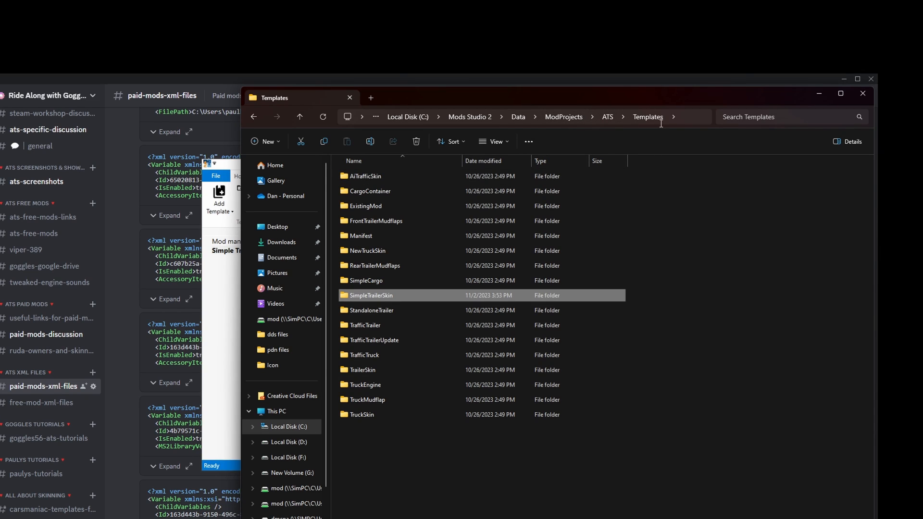
{"action": "mouse_move", "coordinate": [372, 298]}
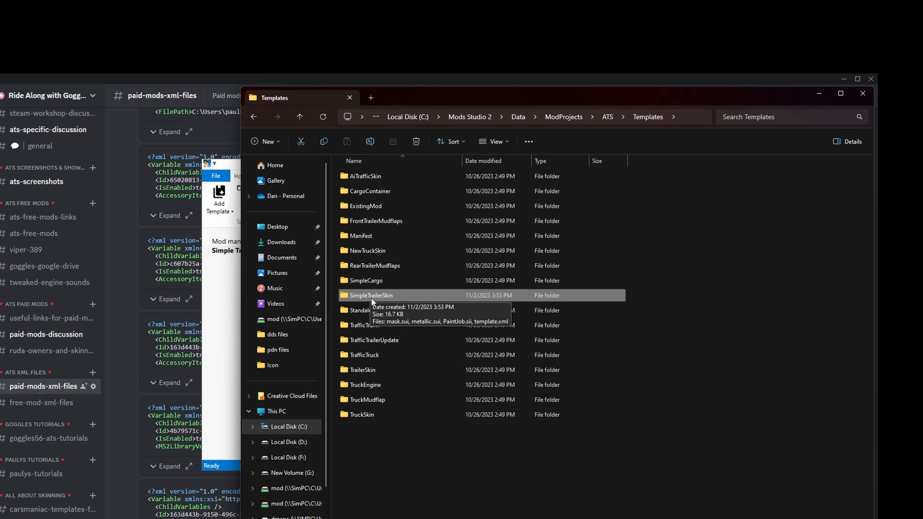
Step: Switch to Mods Studio 2, add a Trailer Skin template to the project, and reselect the Simple Trailer Skin template for comparison
{"action": "left_click", "coordinate": [223, 373]}
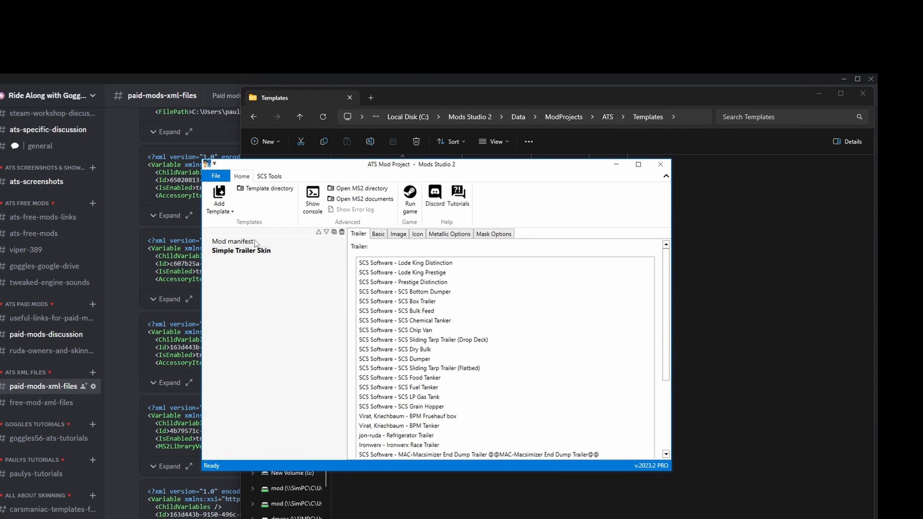
{"action": "left_click", "coordinate": [243, 254]}
{"action": "left_click", "coordinate": [219, 200]}
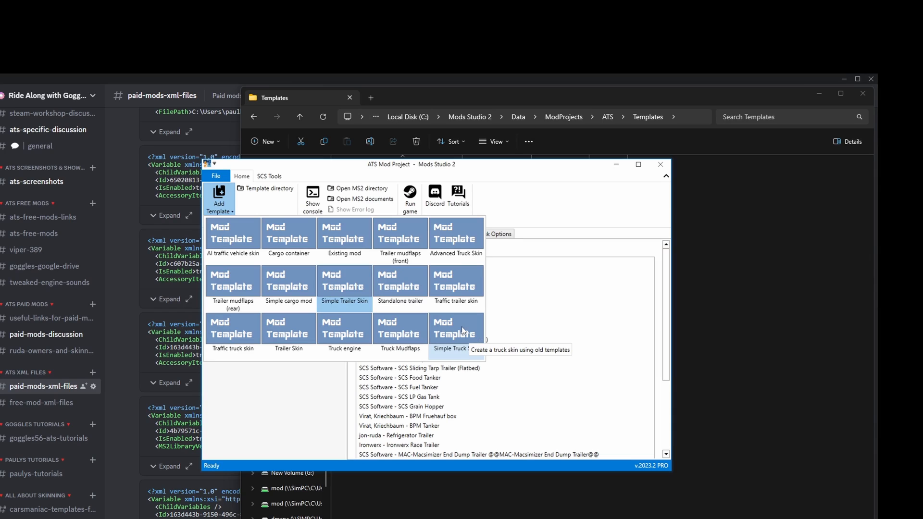
{"action": "left_click", "coordinate": [293, 338]}
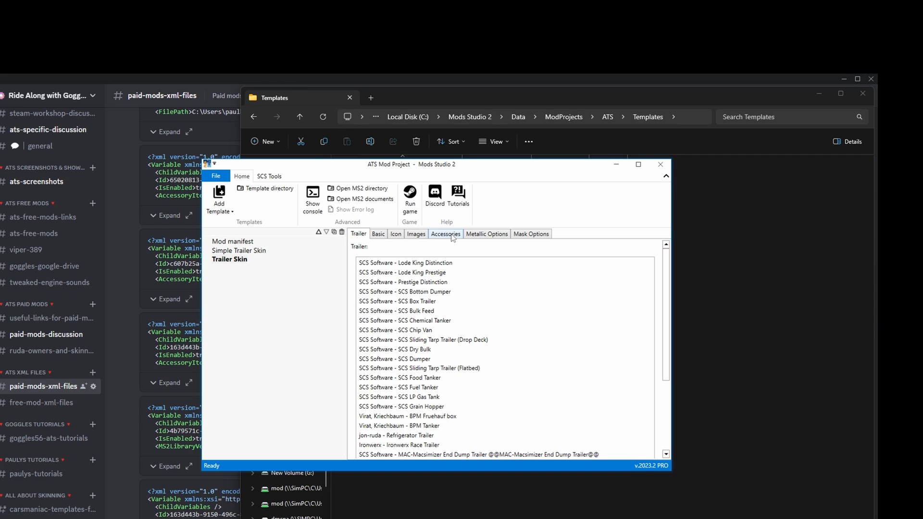
{"action": "left_click", "coordinate": [238, 252]}
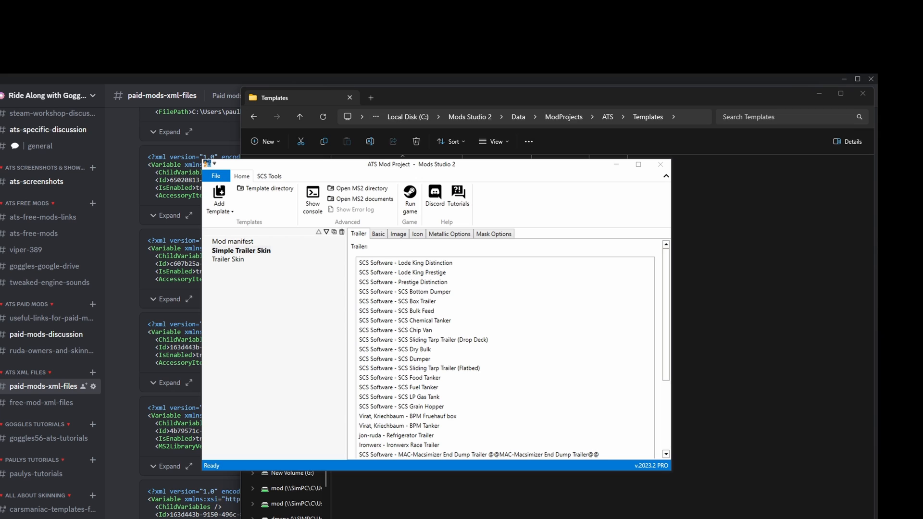
Step: Switch to paint.net, show the Background layer of the open truck template, and examine its stairs, exhausts, grill frame and other labelled parts
{"action": "mouse_move", "coordinate": [406, 518]}
{"action": "left_click", "coordinate": [467, 511]}
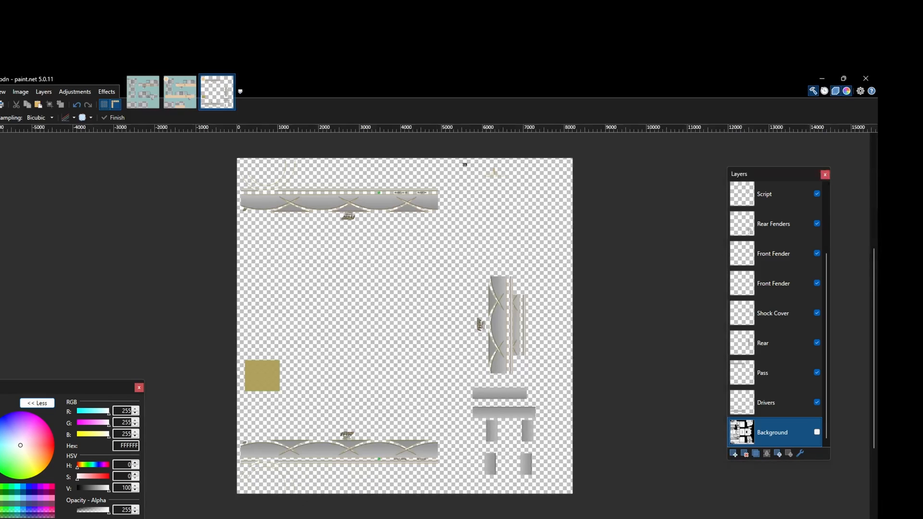
{"action": "left_click", "coordinate": [817, 433]}
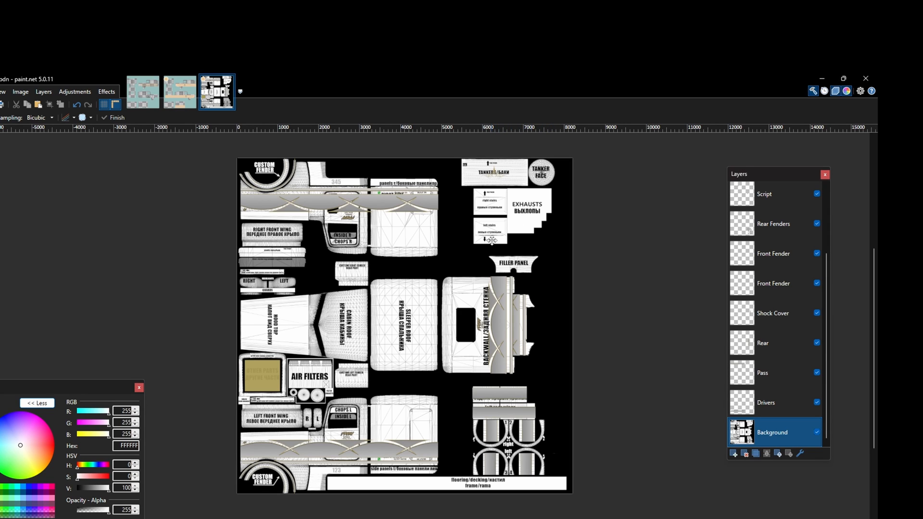
{"action": "scroll", "coordinate": [499, 216], "scroll_direction": "up", "scroll_amount": 5}
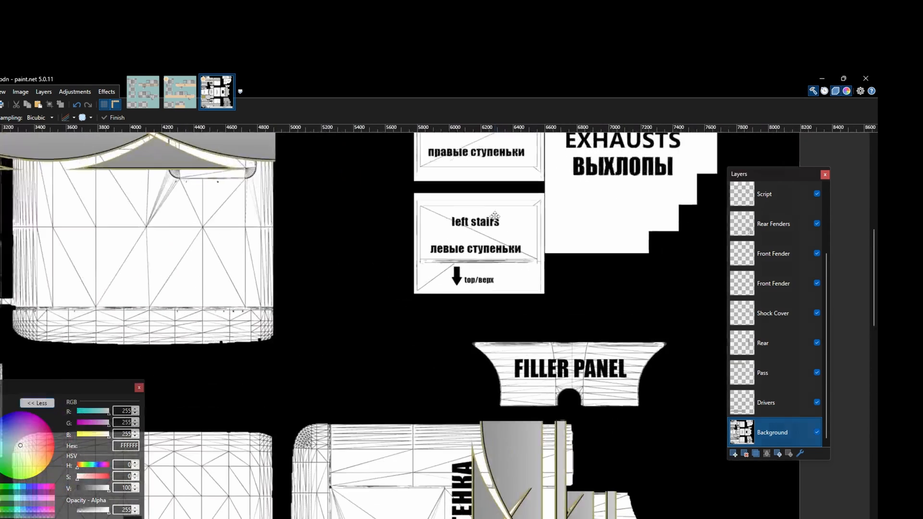
{"action": "scroll", "coordinate": [524, 209], "scroll_direction": "down", "scroll_amount": 3}
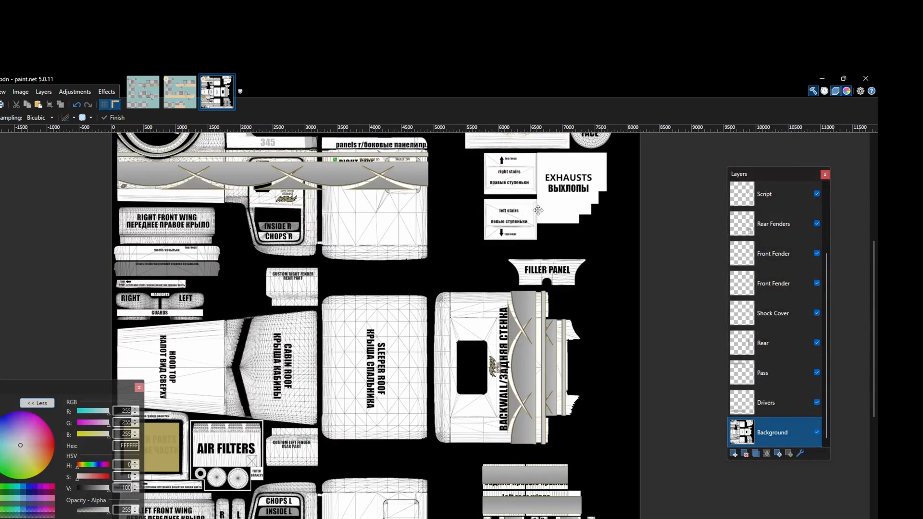
{"action": "scroll", "coordinate": [547, 193], "scroll_direction": "down", "scroll_amount": 1}
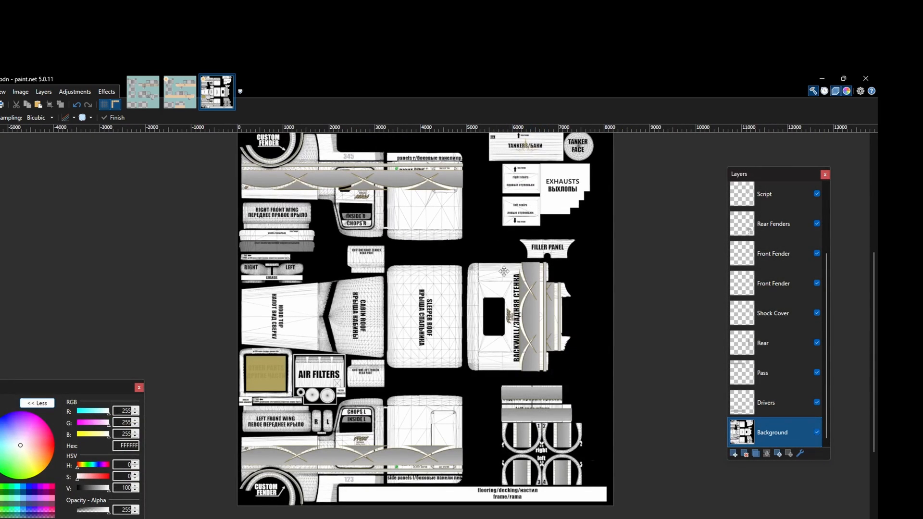
{"action": "scroll", "coordinate": [270, 392], "scroll_direction": "up", "scroll_amount": 5}
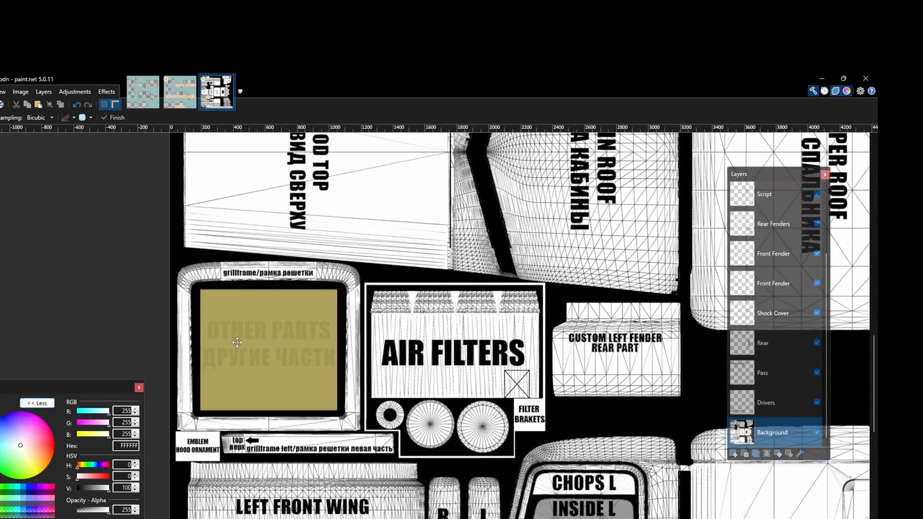
{"action": "scroll", "coordinate": [269, 372], "scroll_direction": "down", "scroll_amount": 4}
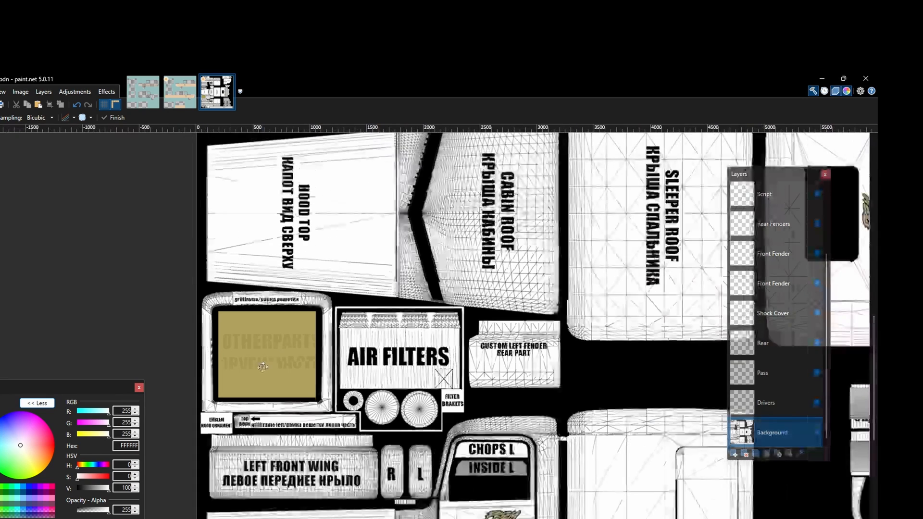
{"action": "scroll", "coordinate": [271, 379], "scroll_direction": "down", "scroll_amount": 1}
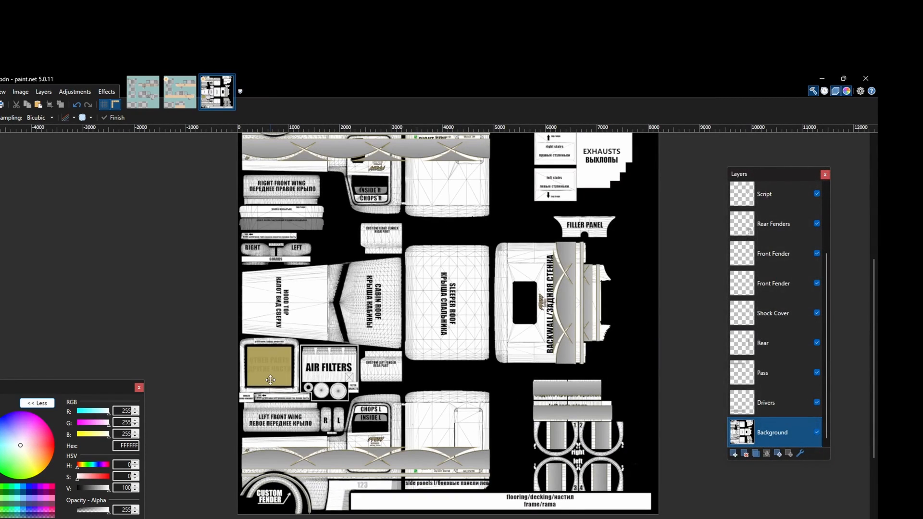
{"action": "scroll", "coordinate": [426, 481], "scroll_direction": "down", "scroll_amount": 1}
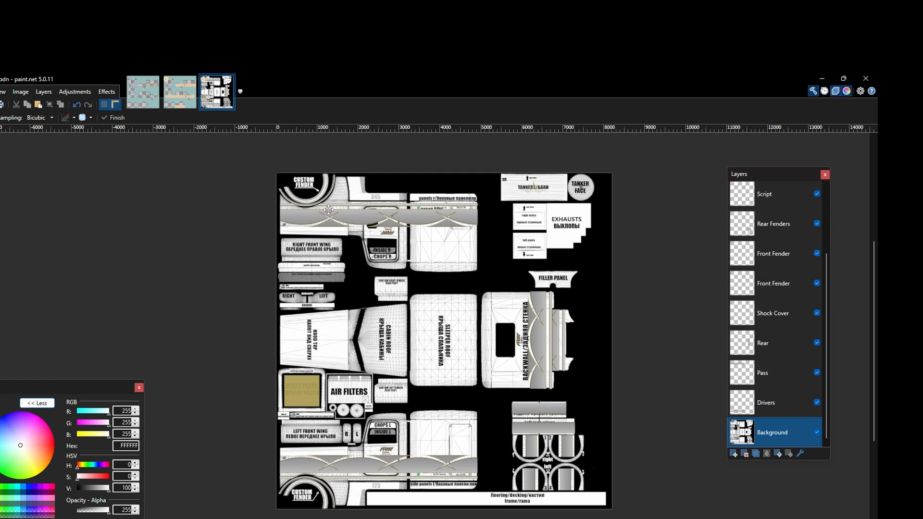
Step: Open the Moosehead Lager truck skin image and examine its cab and side wireframe template up close
{"action": "left_click", "coordinate": [176, 98]}
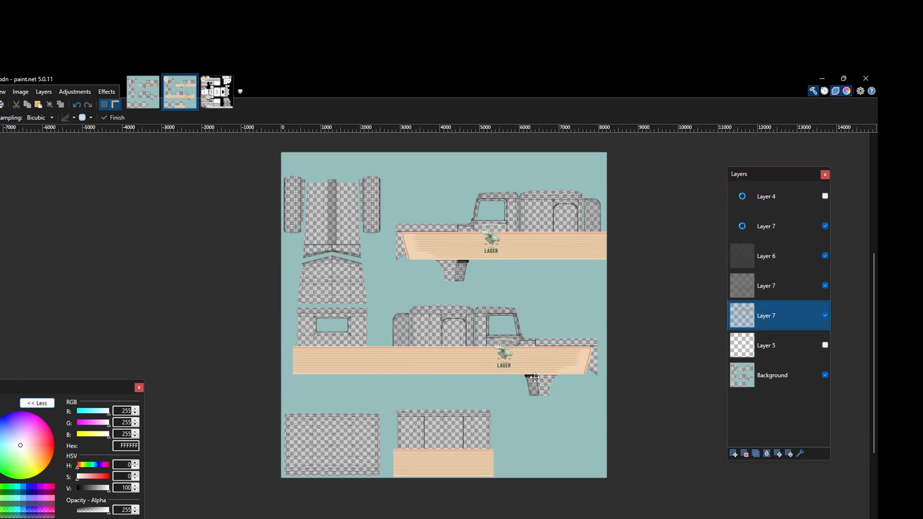
{"action": "scroll", "coordinate": [485, 324], "scroll_direction": "up", "scroll_amount": 2}
{"action": "scroll", "coordinate": [485, 324], "scroll_direction": "up", "scroll_amount": 2}
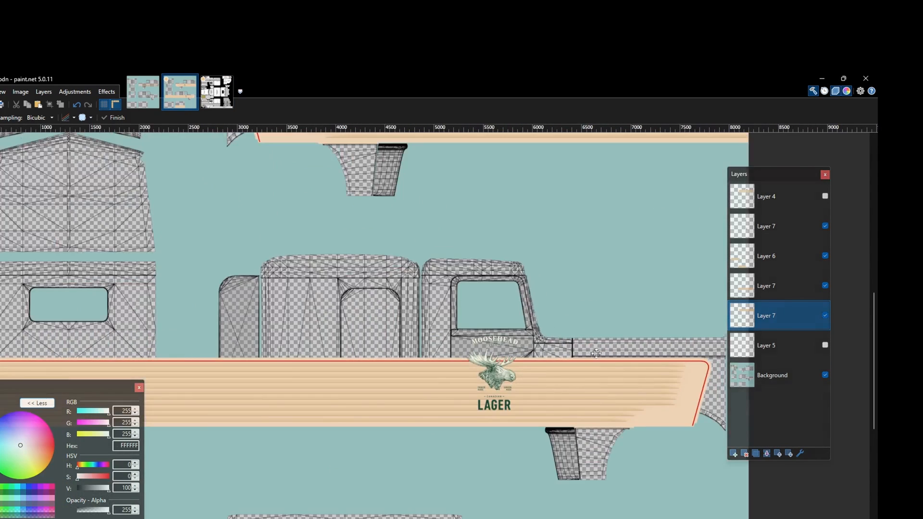
{"action": "scroll", "coordinate": [384, 331], "scroll_direction": "up", "scroll_amount": 1}
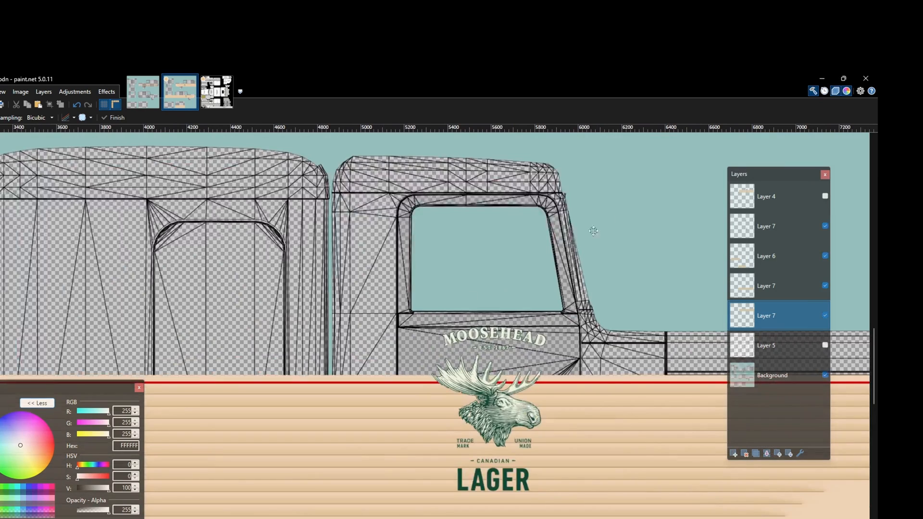
{"action": "scroll", "coordinate": [375, 329], "scroll_direction": "down", "scroll_amount": 2}
{"action": "scroll", "coordinate": [378, 287], "scroll_direction": "down", "scroll_amount": 4}
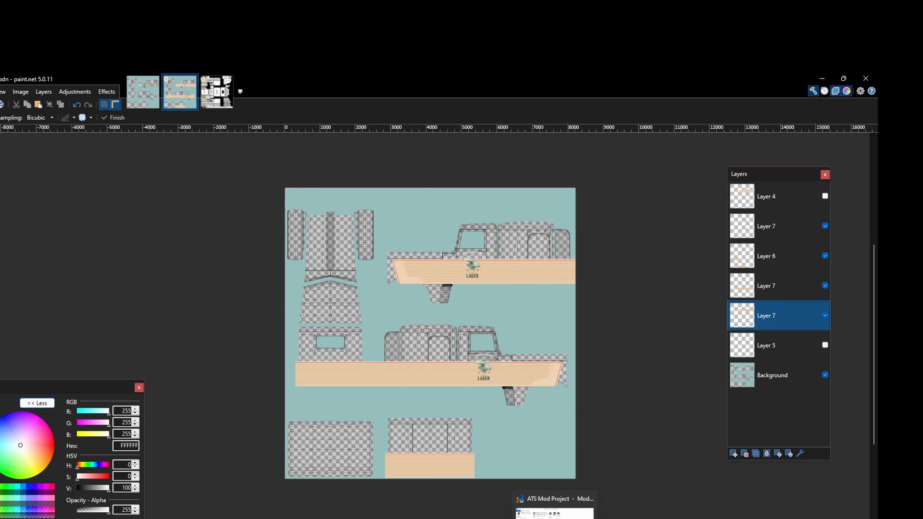
Step: Switch to Mods Studio 2, add an Advanced Truck Skin template, and look through its truck list
{"action": "left_click", "coordinate": [553, 501]}
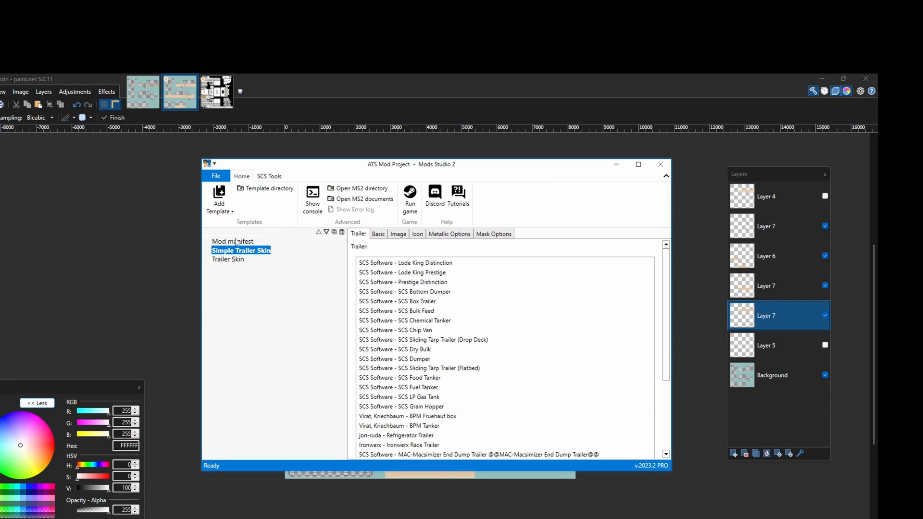
{"action": "left_click", "coordinate": [227, 203]}
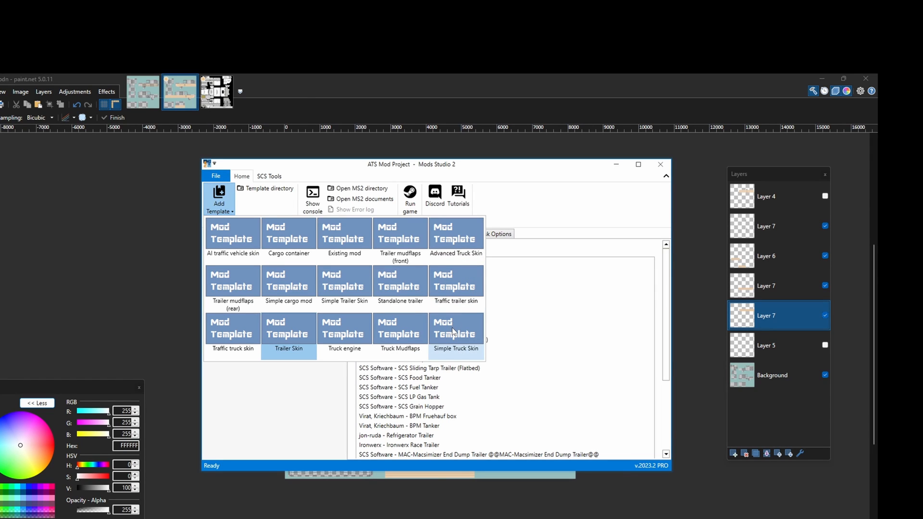
{"action": "left_click", "coordinate": [452, 242]}
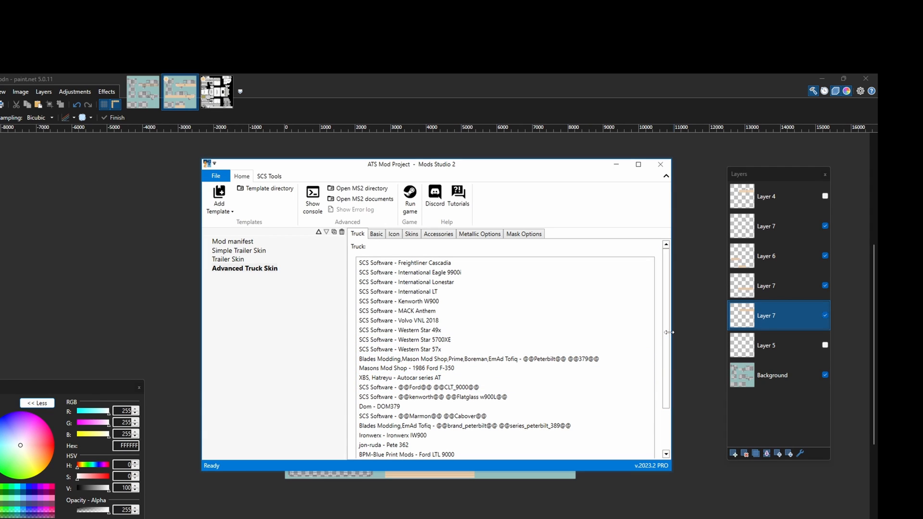
{"action": "left_click_drag", "start_coordinate": [665, 332], "coordinate": [675, 385]}
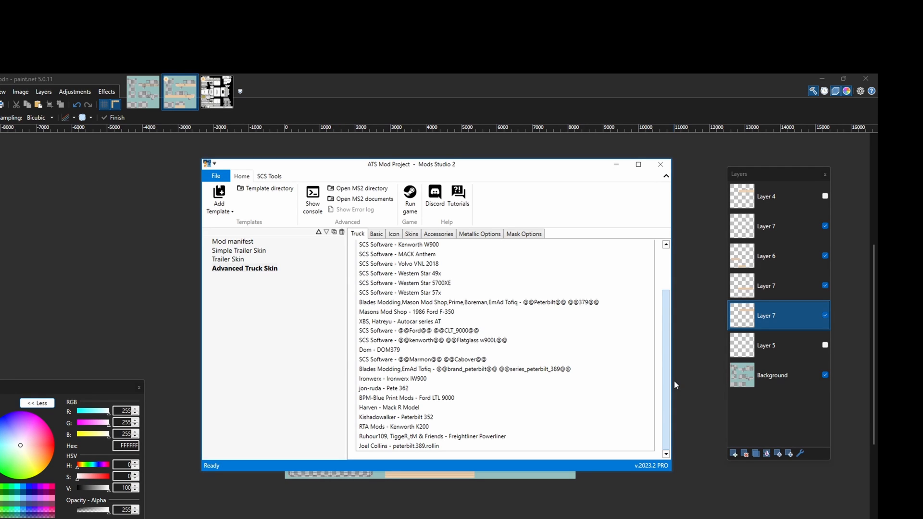
{"action": "scroll", "coordinate": [556, 294], "scroll_direction": "up", "scroll_amount": 2}
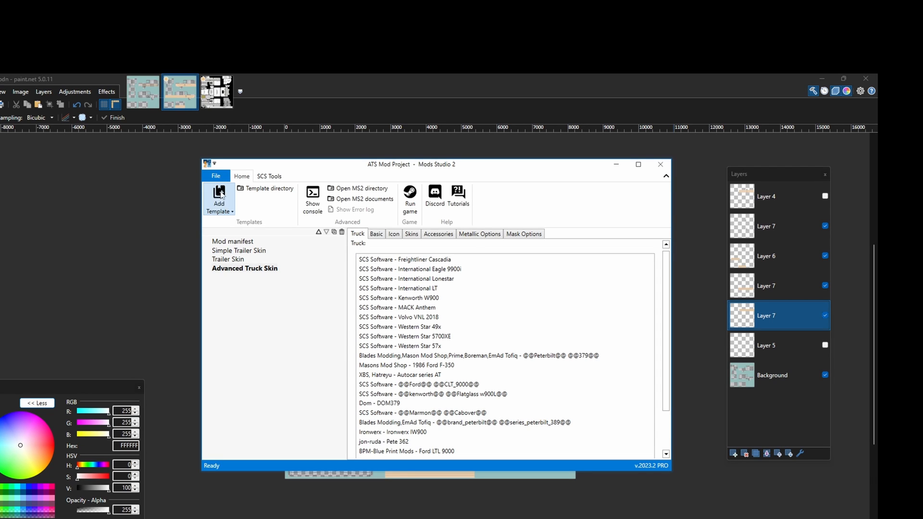
Step: Add a Simple Truck Skin template, choose FLX Mods - Peterbilt 359 as its truck, and review the Short Hood and Long Hood options
{"action": "left_click", "coordinate": [233, 216]}
{"action": "left_click", "coordinate": [451, 335]}
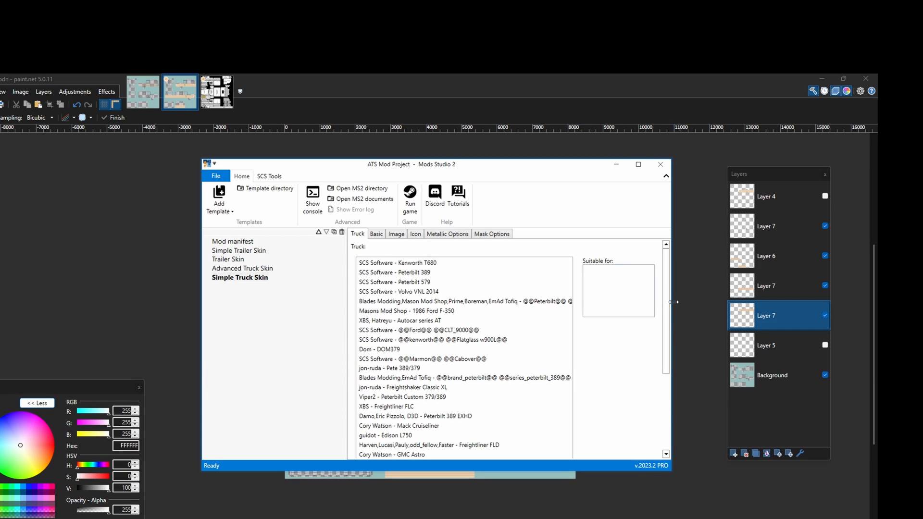
{"action": "left_click_drag", "start_coordinate": [669, 306], "coordinate": [686, 365]}
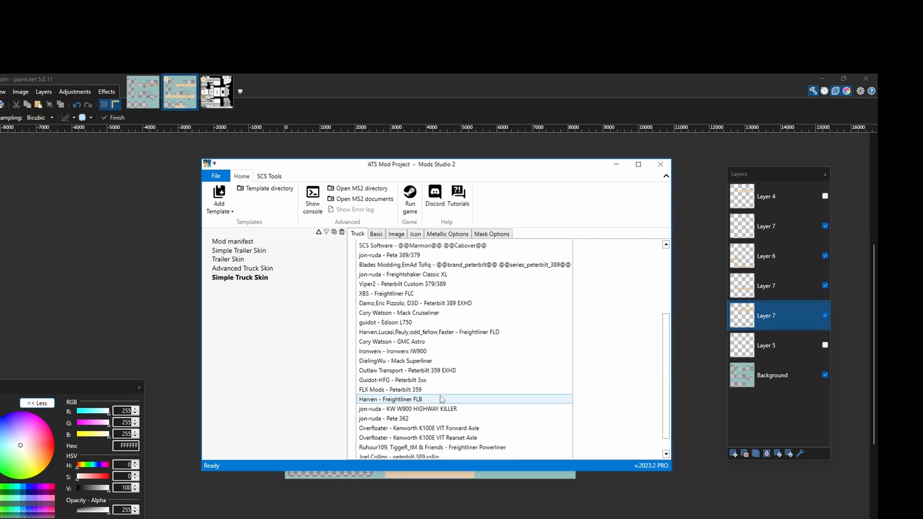
{"action": "left_click", "coordinate": [399, 391]}
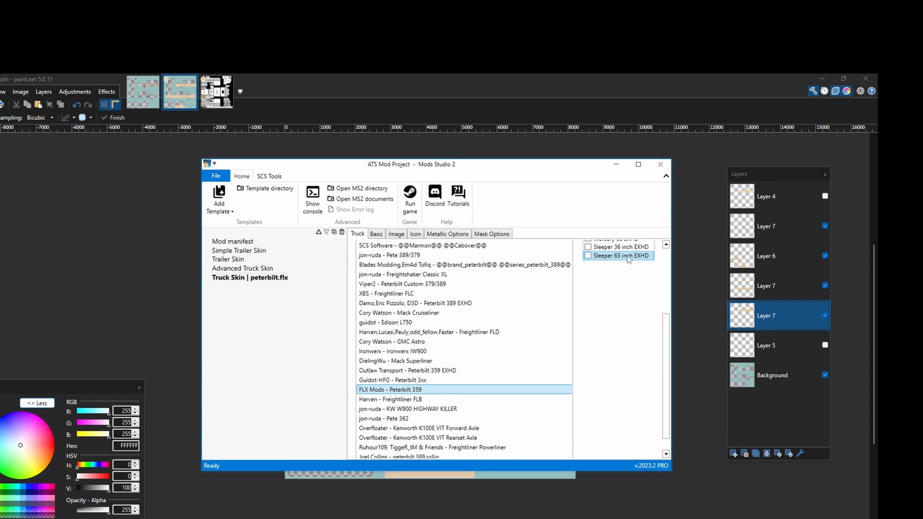
{"action": "scroll", "coordinate": [665, 347], "scroll_direction": "up", "scroll_amount": 3}
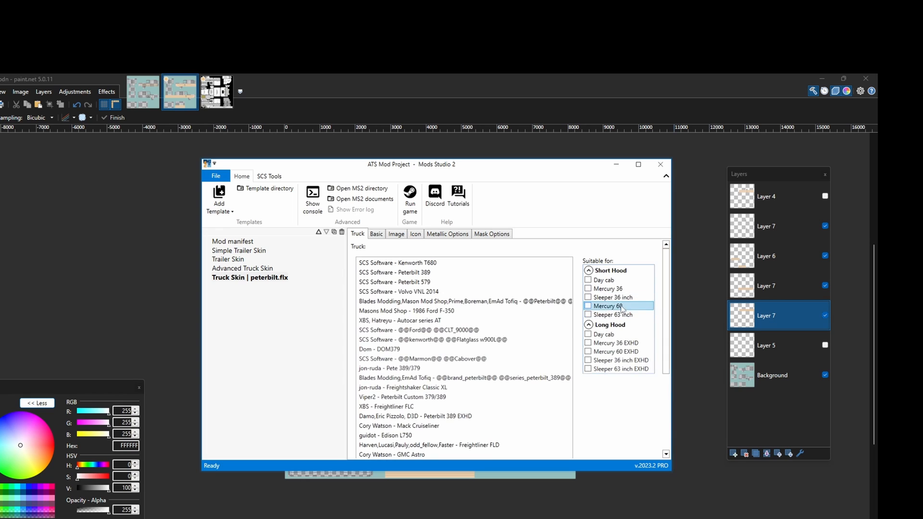
Step: Return to the Moosehead Lager skin in paint.net and temporarily hide the Background layer to inspect the artwork without the template
{"action": "left_click", "coordinate": [617, 164]}
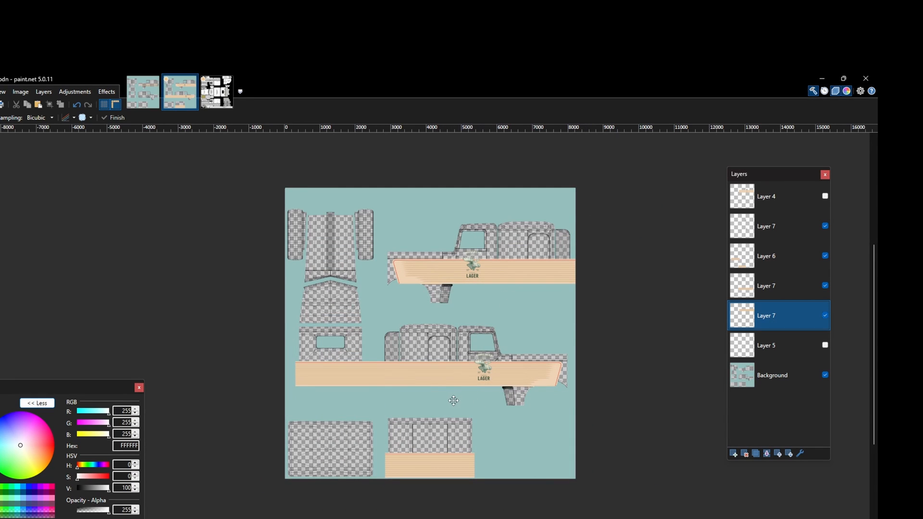
{"action": "scroll", "coordinate": [435, 401], "scroll_direction": "up", "scroll_amount": 1}
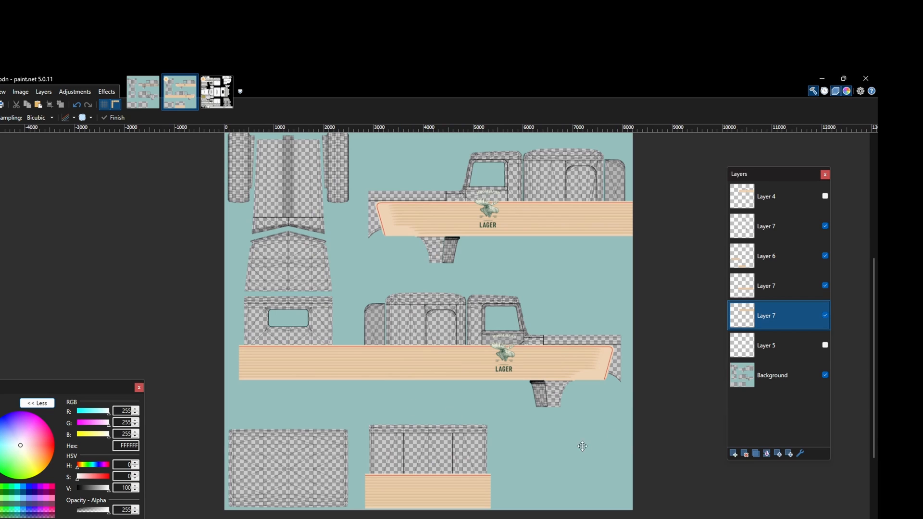
{"action": "scroll", "coordinate": [545, 459], "scroll_direction": "down", "scroll_amount": 2}
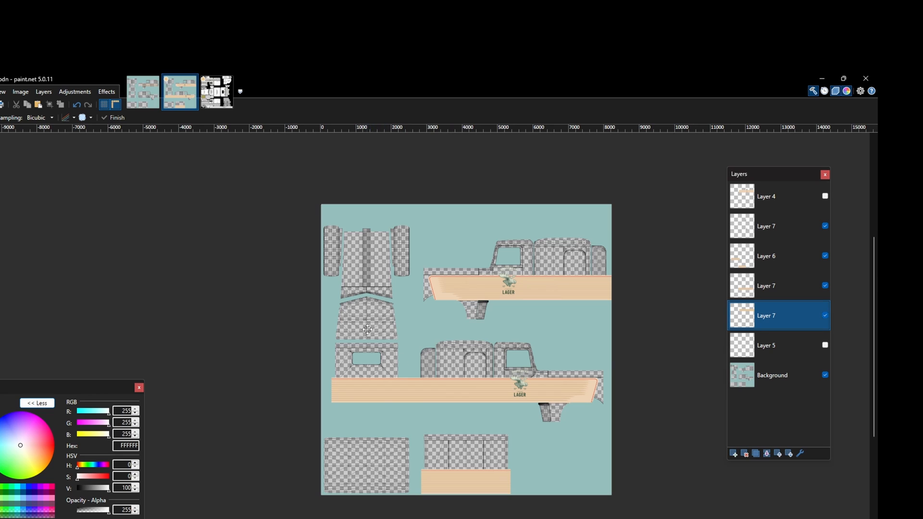
{"action": "left_click", "coordinate": [826, 375]}
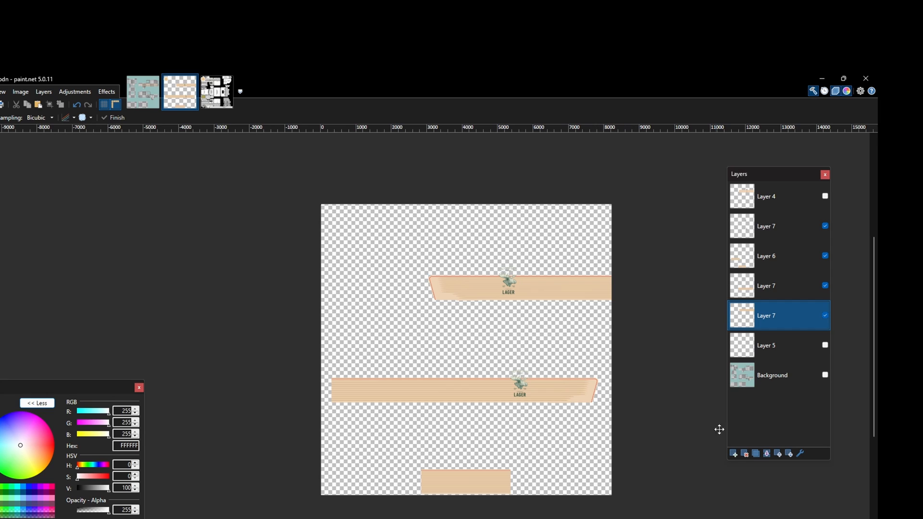
{"action": "left_click", "coordinate": [826, 375]}
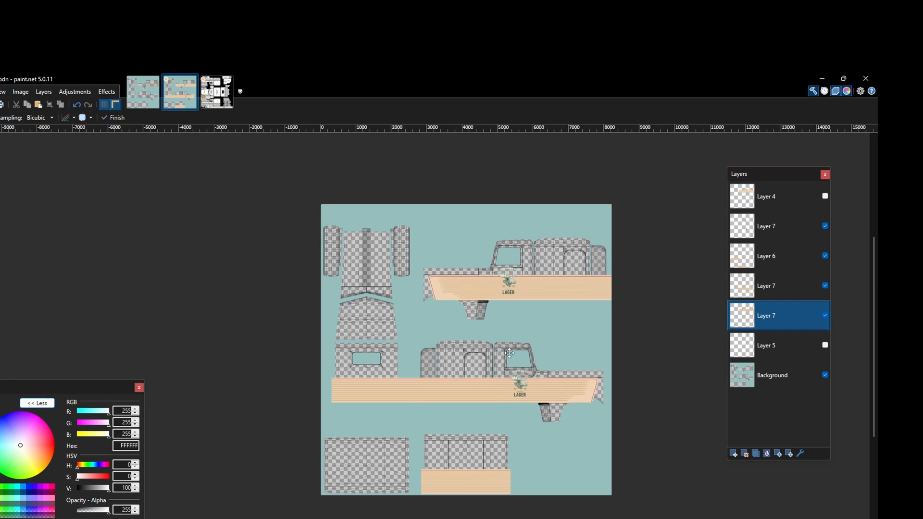
Step: Add a new layer directly above Background and fill it entirely with solid black
{"action": "left_click", "coordinate": [787, 377]}
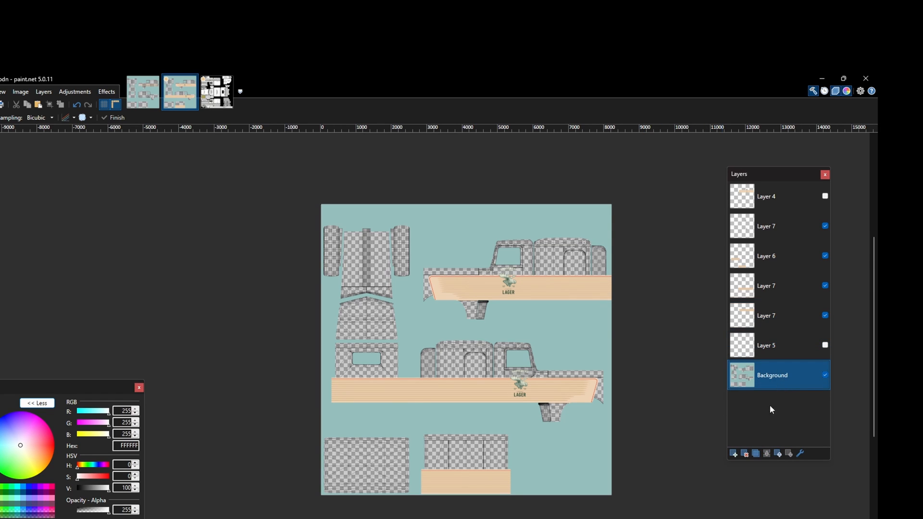
{"action": "left_click", "coordinate": [733, 453]}
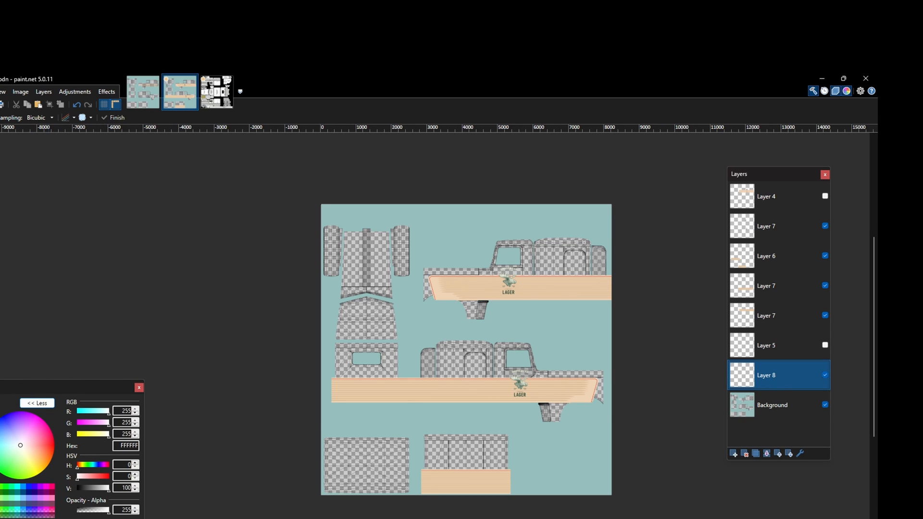
{"action": "key", "text": "x"}
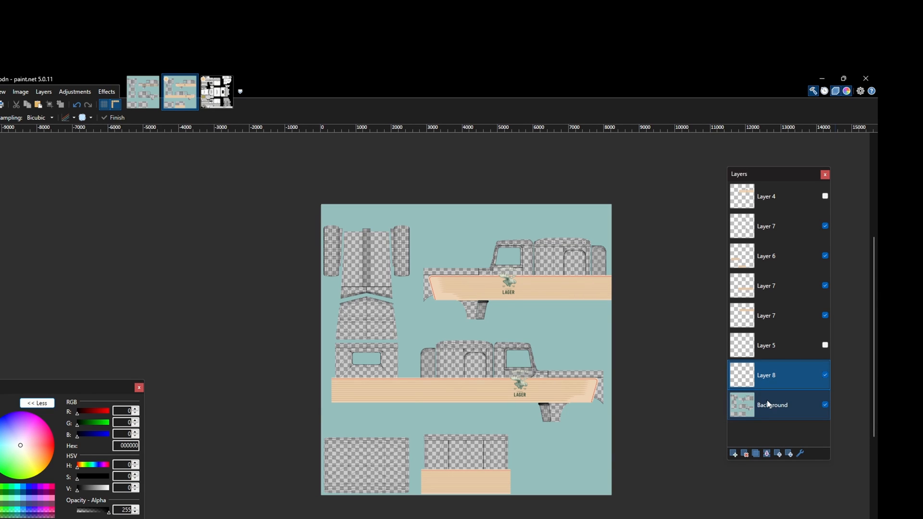
{"action": "key", "text": "f"}
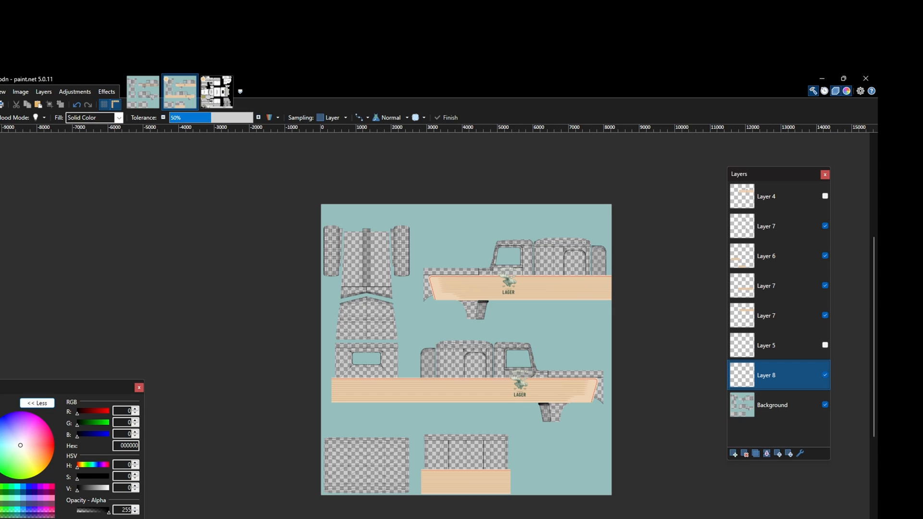
{"action": "left_click", "coordinate": [427, 422]}
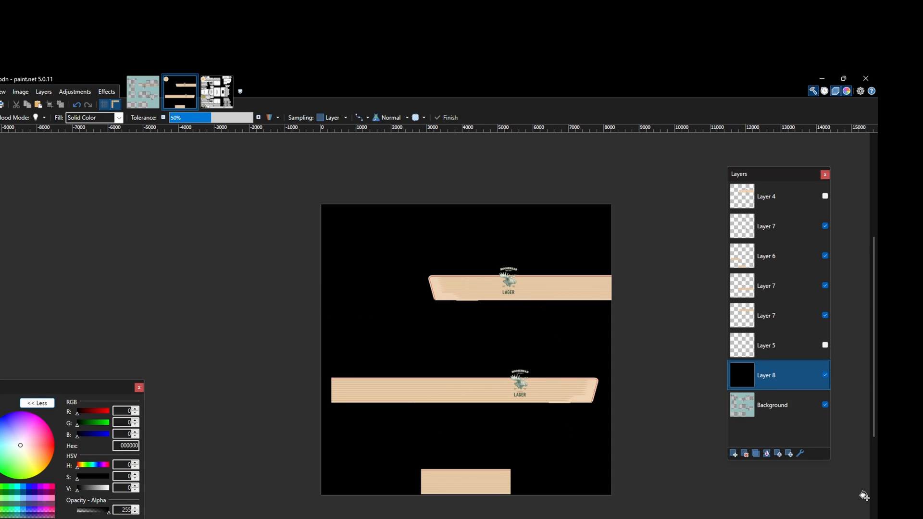
Step: Erase the black layer over the template's upper strip, the hood and rear-window column, and the lower cab and sleeper side
{"action": "left_click", "coordinate": [828, 404]}
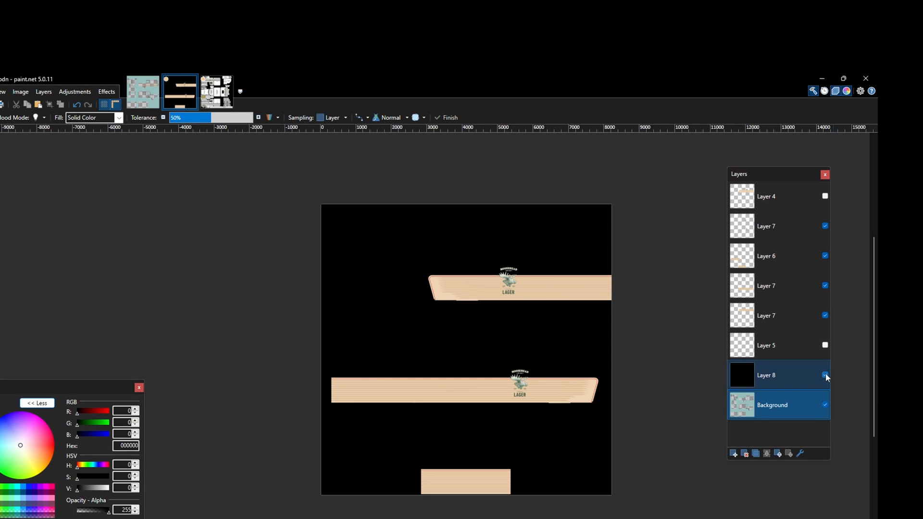
{"action": "left_click", "coordinate": [811, 375]}
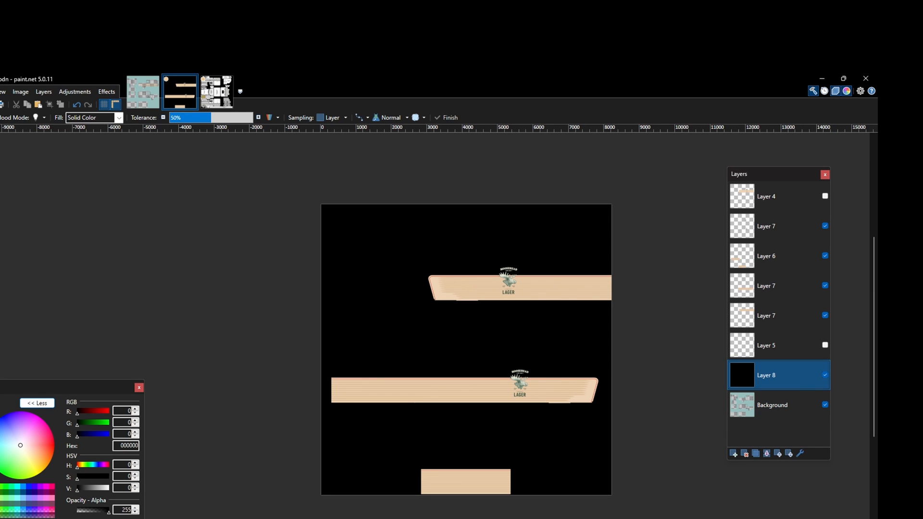
{"action": "key", "text": "s"}
{"action": "left_click_drag", "start_coordinate": [271, 189], "coordinate": [728, 279]}
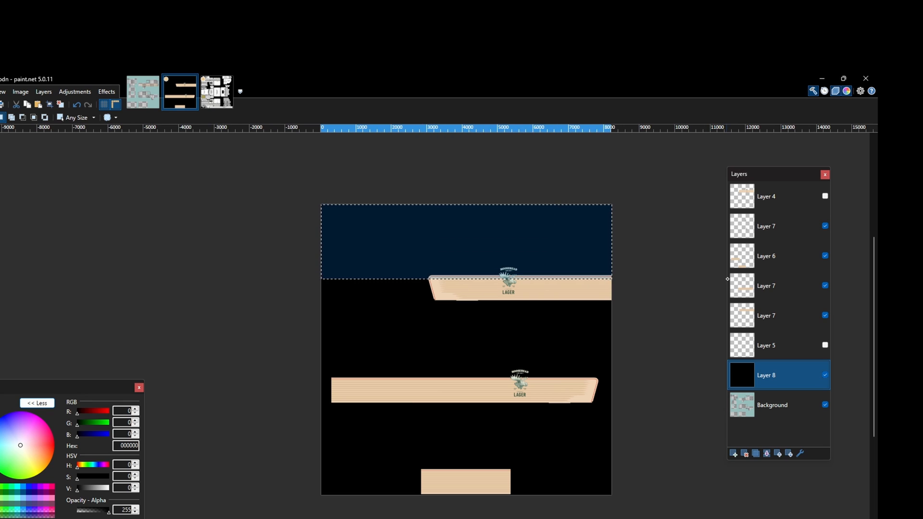
{"action": "key", "text": "Delete"}
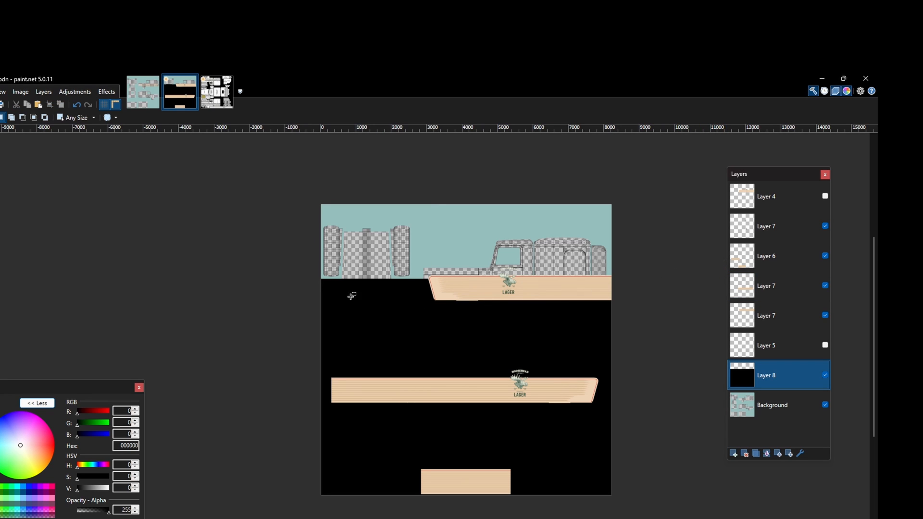
{"action": "mouse_move", "coordinate": [267, 230]}
{"action": "left_mouse_down"}
{"action": "mouse_move", "coordinate": [337, 307]}
{"action": "mouse_move", "coordinate": [437, 374]}
{"action": "left_mouse_up"}
{"action": "key", "text": "Delete"}
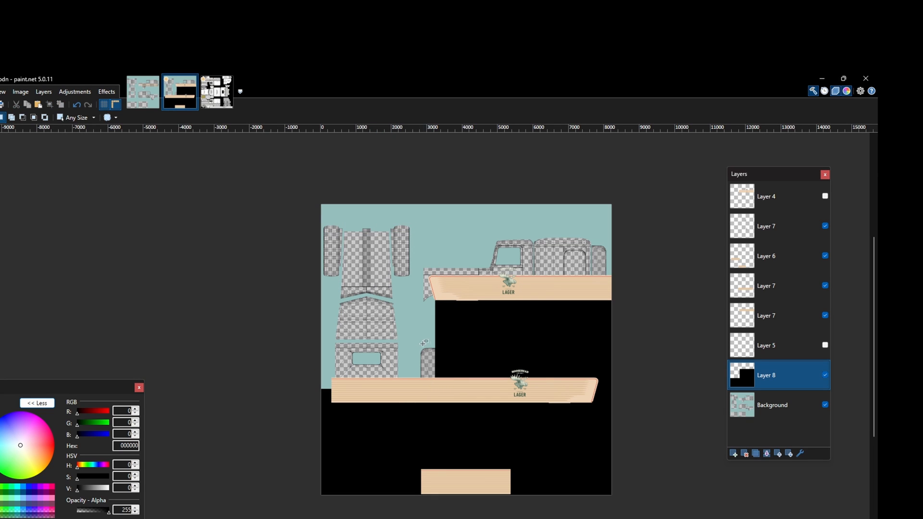
{"action": "left_click_drag", "start_coordinate": [412, 331], "coordinate": [653, 386]}
{"action": "key", "text": "Delete"}
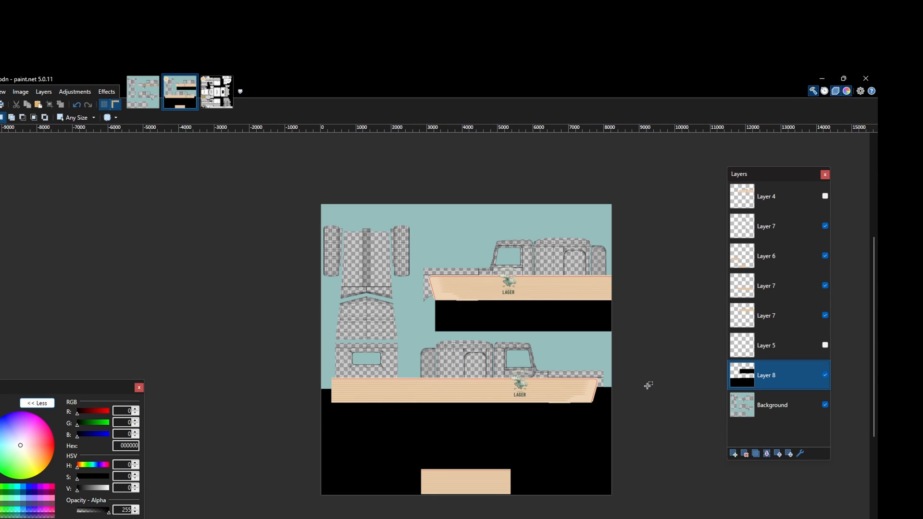
Step: Erase the black layer's right, bottom and left areas, leaving only two black bars beneath the side stripes
{"action": "left_click_drag", "start_coordinate": [587, 367], "coordinate": [618, 500]}
{"action": "key", "text": "Delete"}
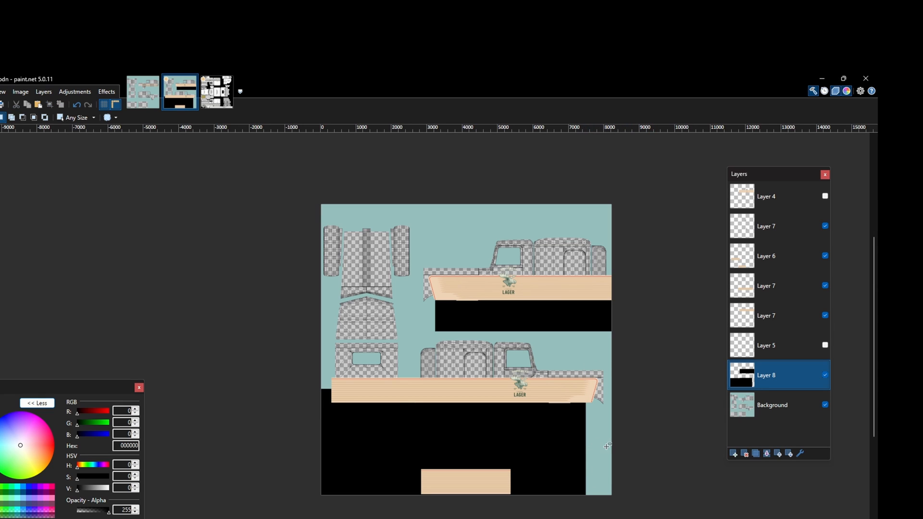
{"action": "left_click_drag", "start_coordinate": [615, 449], "coordinate": [303, 502]}
{"action": "key", "text": "Delete"}
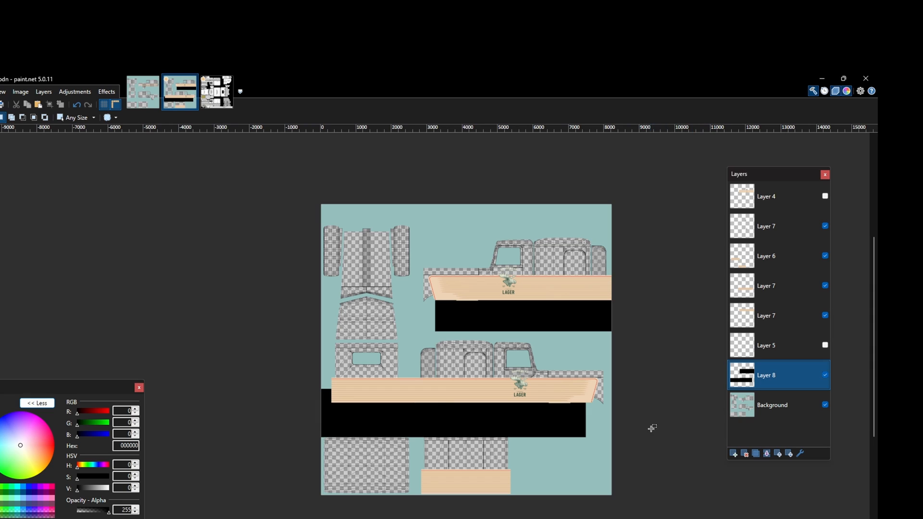
{"action": "left_click_drag", "start_coordinate": [651, 428], "coordinate": [210, 493]}
{"action": "key", "text": "Delete"}
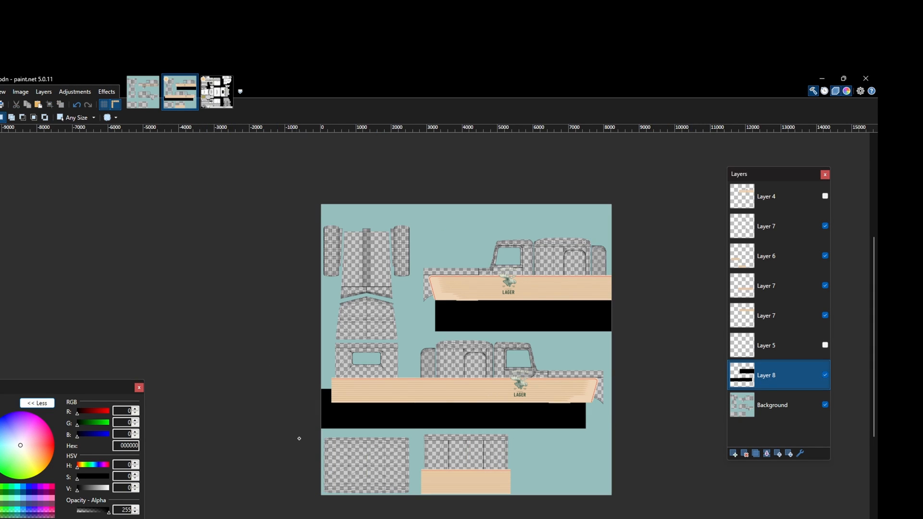
{"action": "left_click_drag", "start_coordinate": [310, 330], "coordinate": [418, 490]}
{"action": "key", "text": "Delete"}
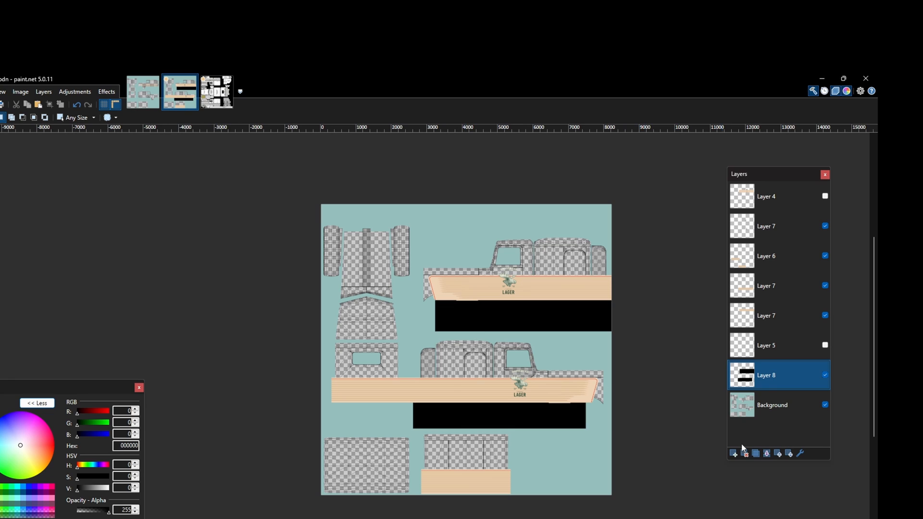
Step: Hide Background to inspect the two black bars, turn off the black layer, and show Background again
{"action": "left_click", "coordinate": [826, 406]}
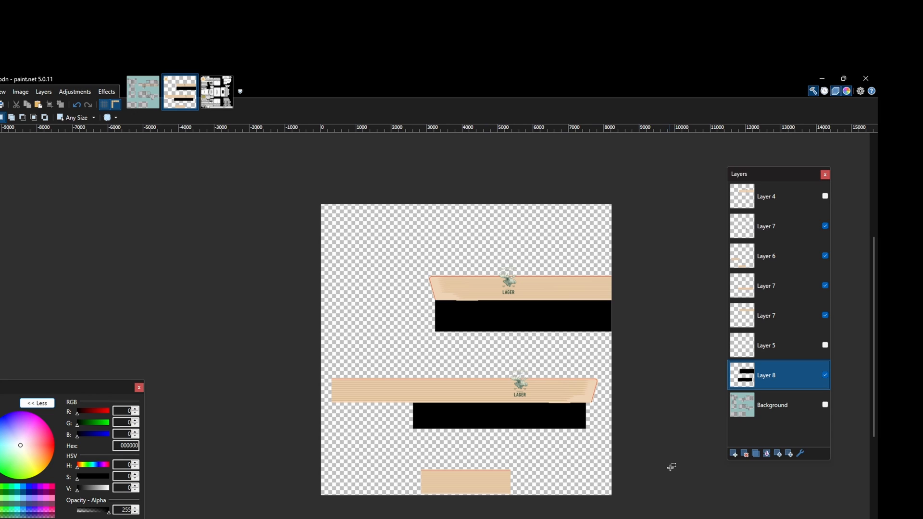
{"action": "left_click", "coordinate": [825, 375]}
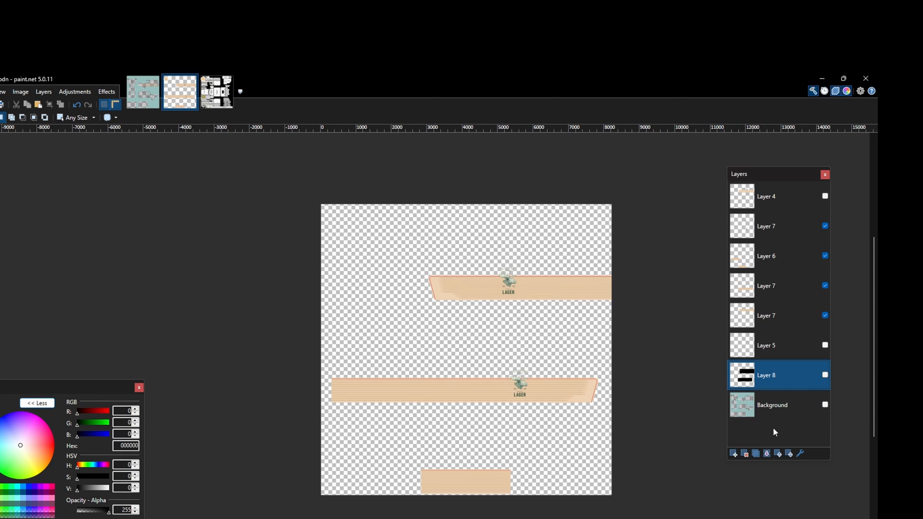
{"action": "left_click", "coordinate": [826, 405]}
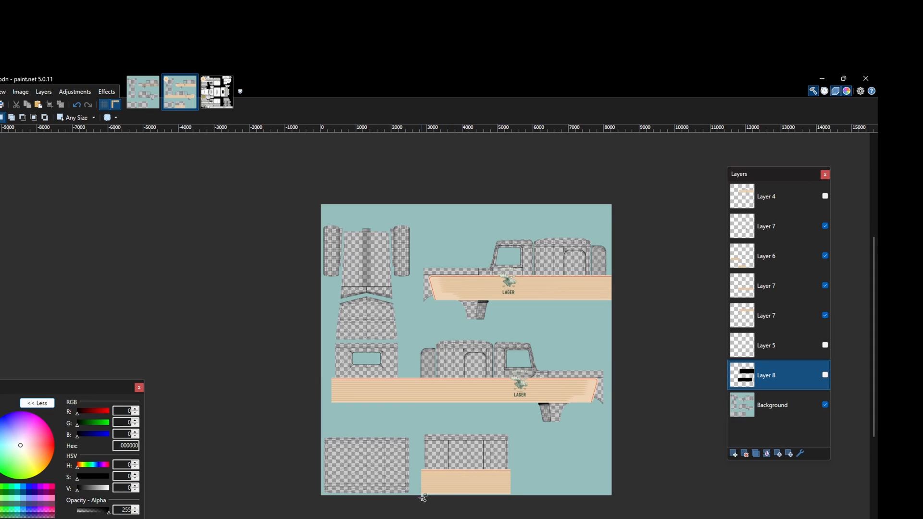
Step: Examine the lower side artwork up close and toggle the Layer 7 below Layer 6 to identify its contents
{"action": "scroll", "coordinate": [429, 494], "scroll_direction": "up", "scroll_amount": 2}
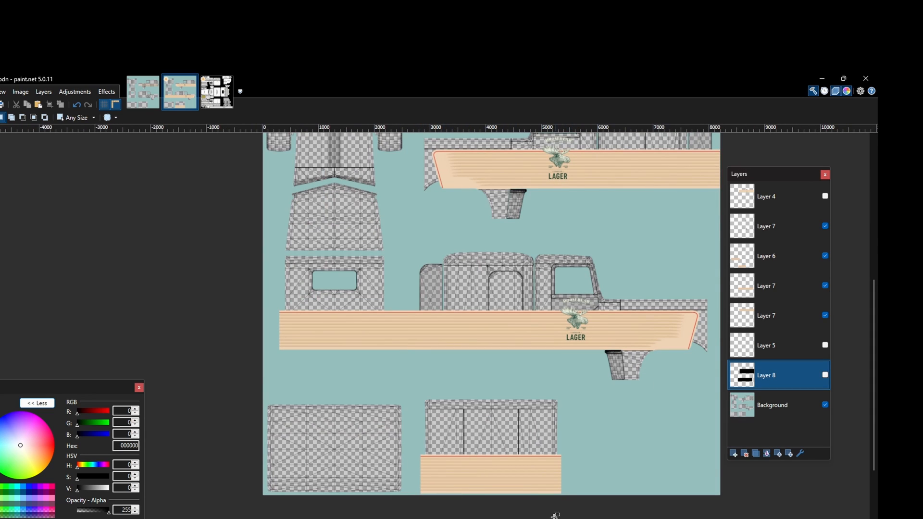
{"action": "scroll", "coordinate": [562, 404], "scroll_direction": "up", "scroll_amount": 1}
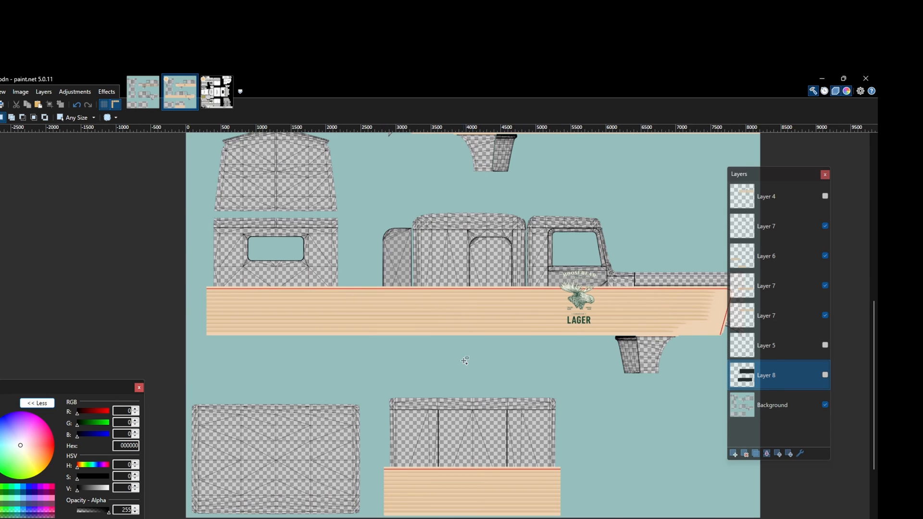
{"action": "scroll", "coordinate": [464, 361], "scroll_direction": "down", "scroll_amount": 1}
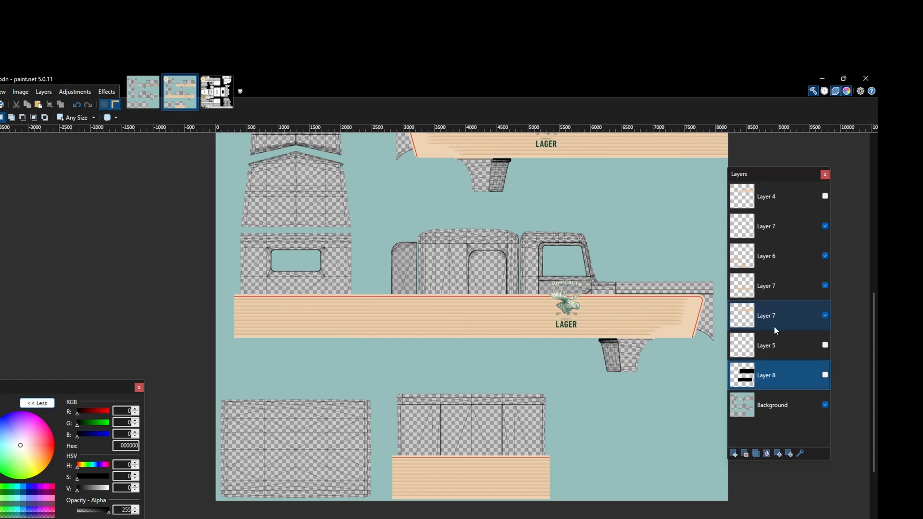
{"action": "left_click", "coordinate": [796, 295]}
{"action": "left_click", "coordinate": [825, 285]}
{"action": "left_click", "coordinate": [825, 286]}
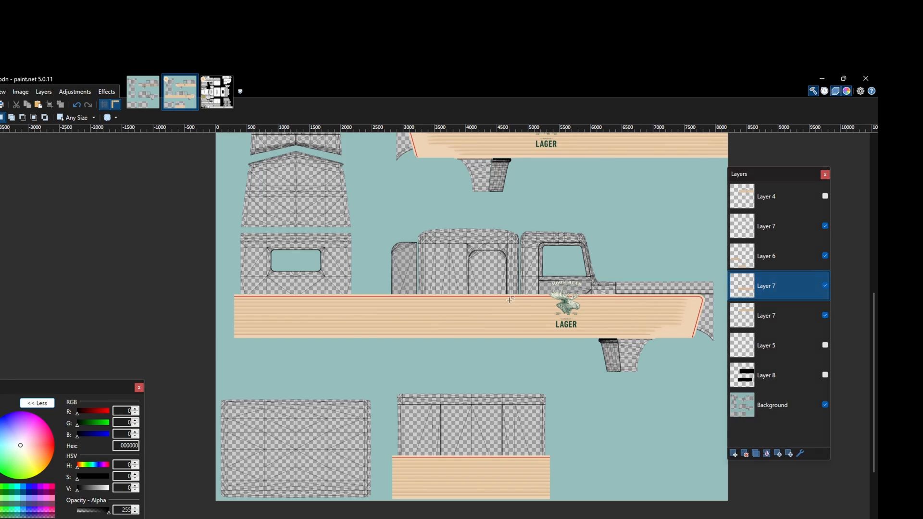
Step: Select a rectangular section of the lower side stripe behind the Moosehead logo and toggle Layer 6 to identify its artwork
{"action": "left_click_drag", "start_coordinate": [481, 281], "coordinate": [542, 362]}
{"action": "left_click", "coordinate": [783, 250]}
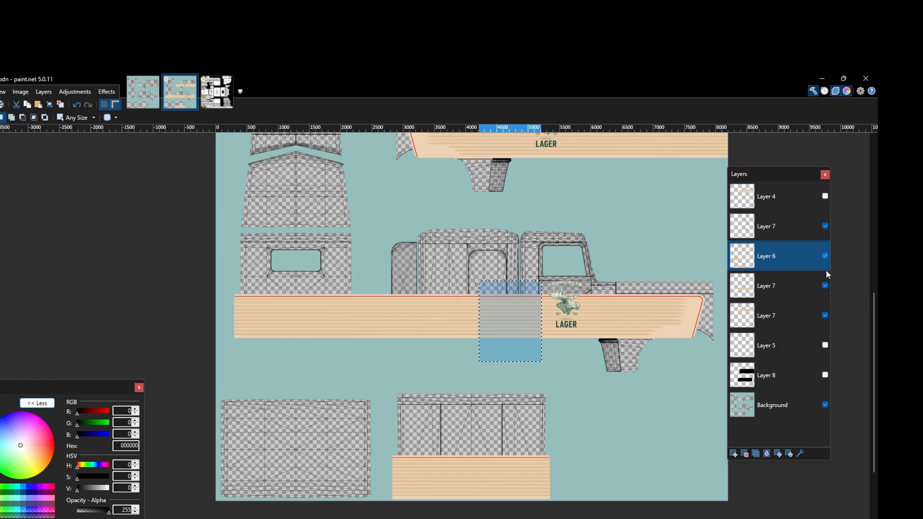
{"action": "left_click", "coordinate": [825, 255]}
{"action": "left_click", "coordinate": [825, 255]}
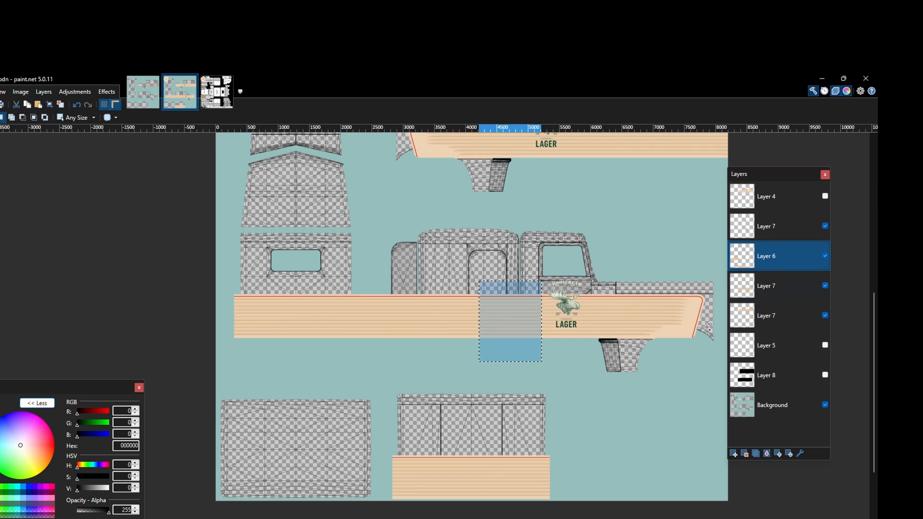
{"action": "left_click", "coordinate": [796, 288]}
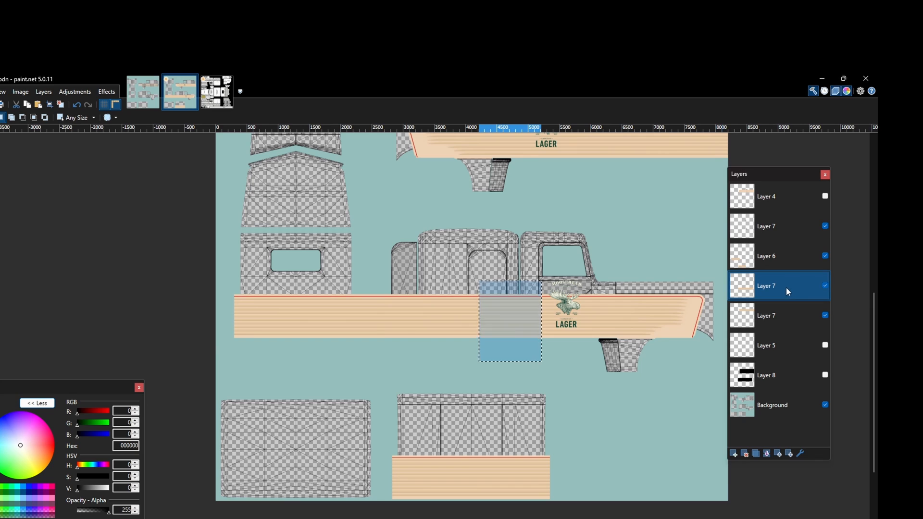
{"action": "left_click", "coordinate": [787, 254]}
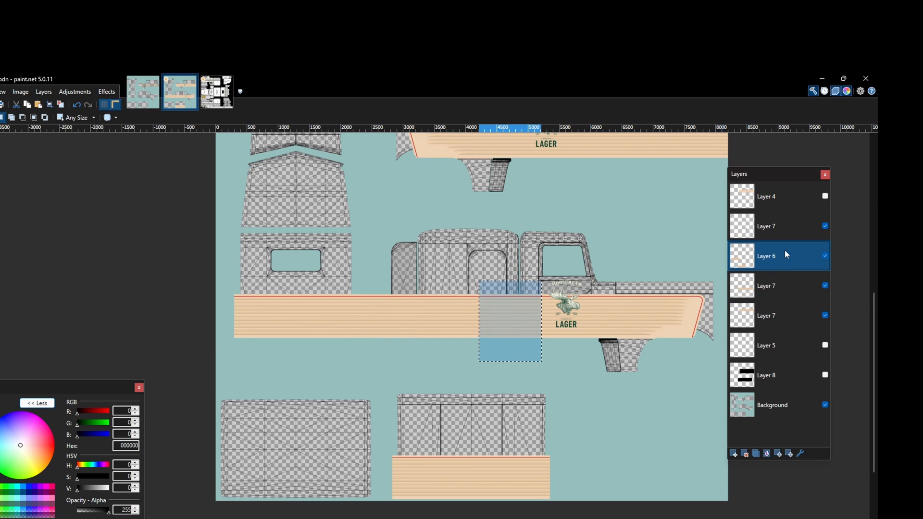
Step: Try to stretch the selected stripe section on Layer 6 toward the canvas's left edge and narrow it, reverting the changes and selection
{"action": "key", "text": "m"}
{"action": "left_click_drag", "start_coordinate": [478, 321], "coordinate": [210, 330]}
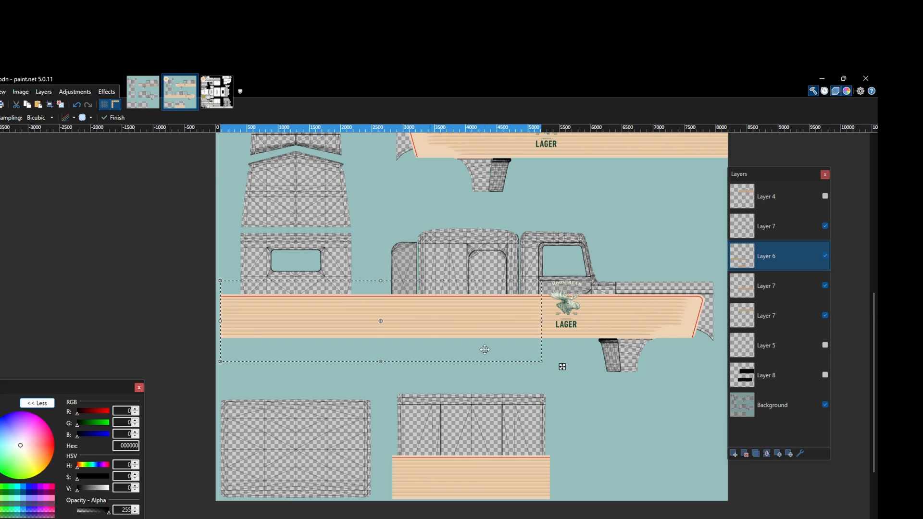
{"action": "left_click_drag", "start_coordinate": [543, 321], "coordinate": [369, 327]}
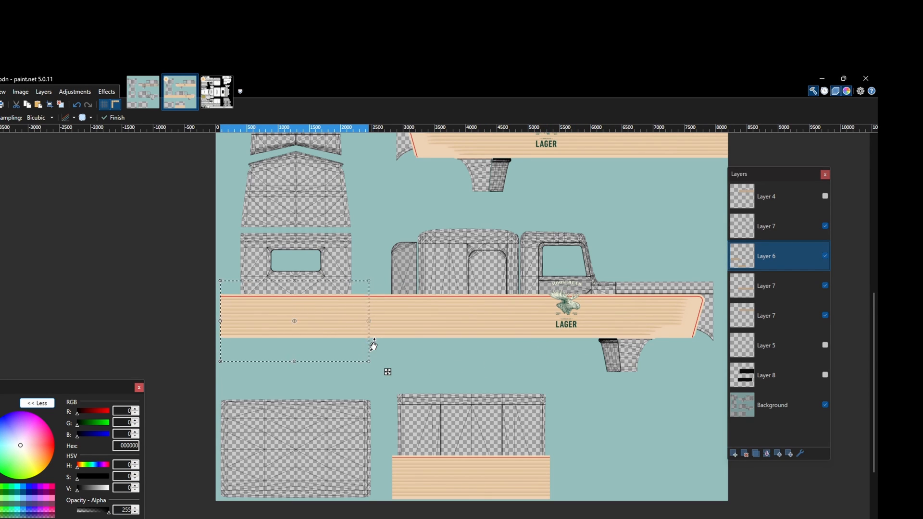
{"action": "key", "text": "ctrl+z"}
{"action": "key", "text": "ctrl+z"}
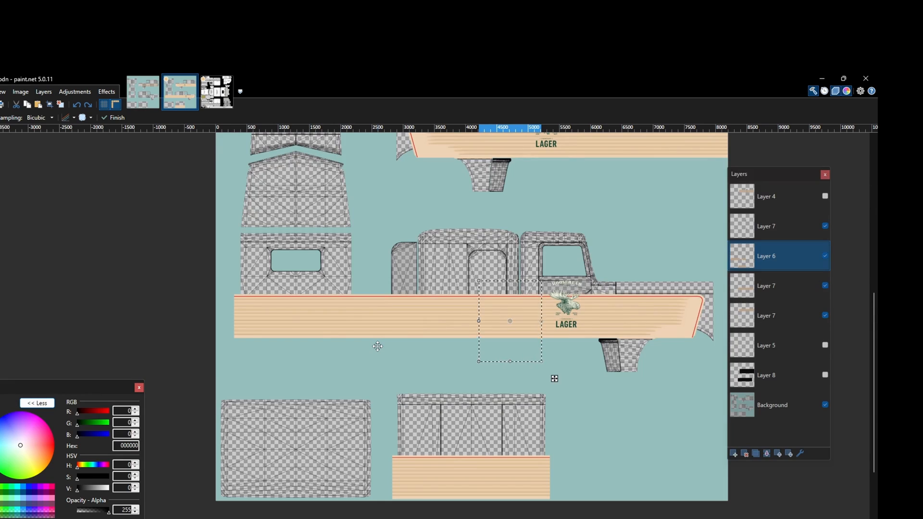
{"action": "key", "text": "ctrl+z"}
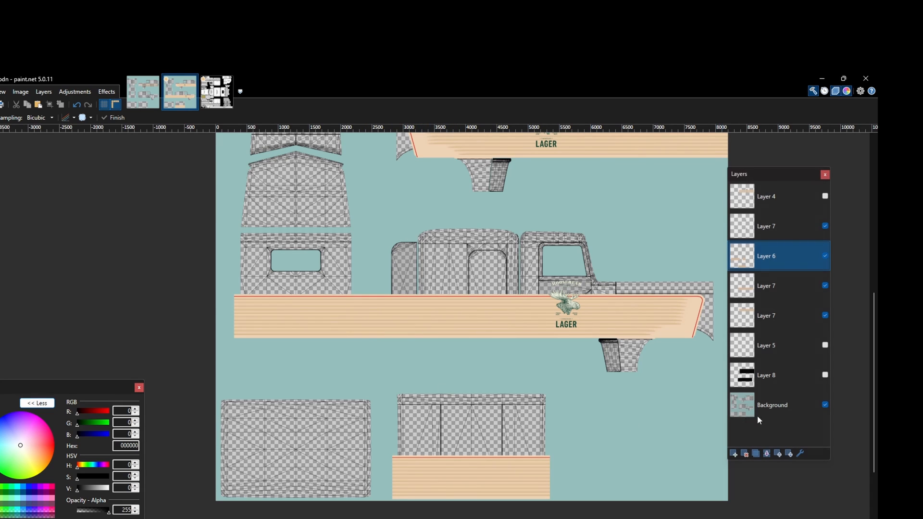
Step: On the Layer 7 directly below Layer 6, select a rectangular section about 1700 px wide covering the lower side stripe behind the cab
{"action": "left_click", "coordinate": [778, 284]}
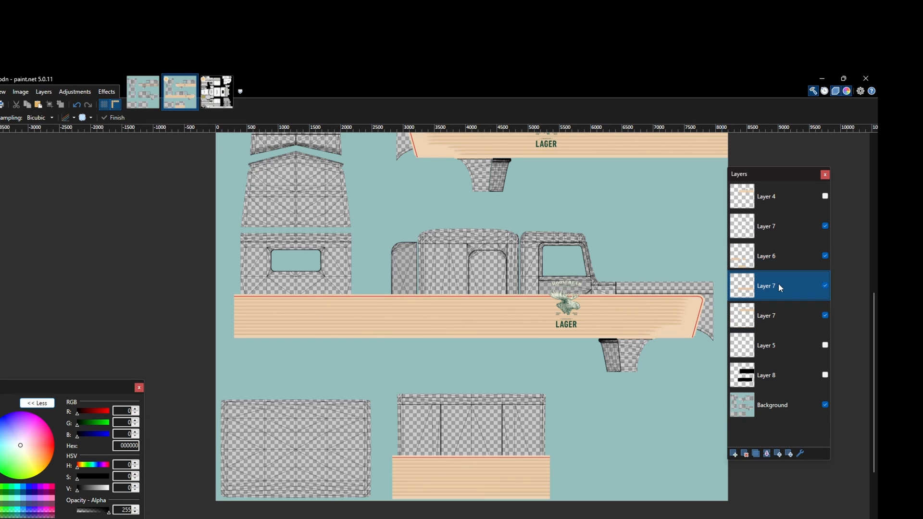
{"action": "key", "text": "s"}
{"action": "scroll", "coordinate": [859, 308], "scroll_direction": "up", "scroll_amount": 2}
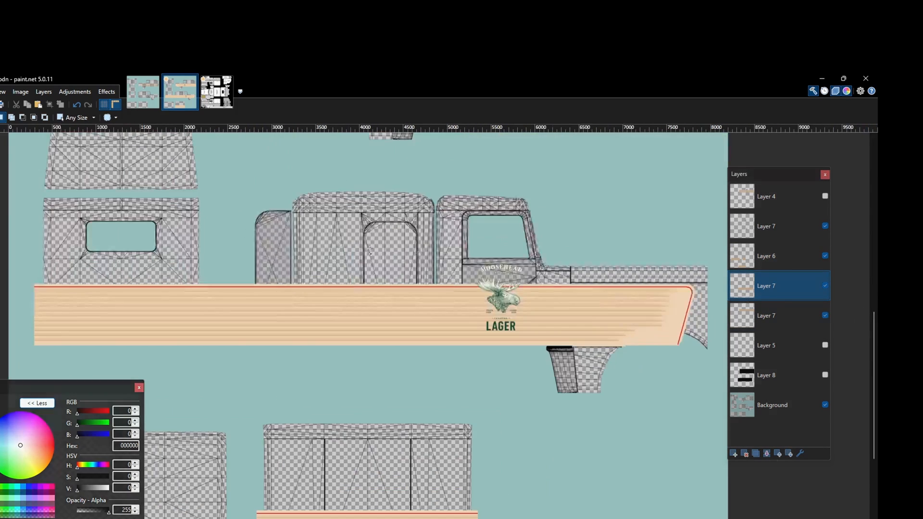
{"action": "scroll", "coordinate": [369, 251], "scroll_direction": "up", "scroll_amount": 4}
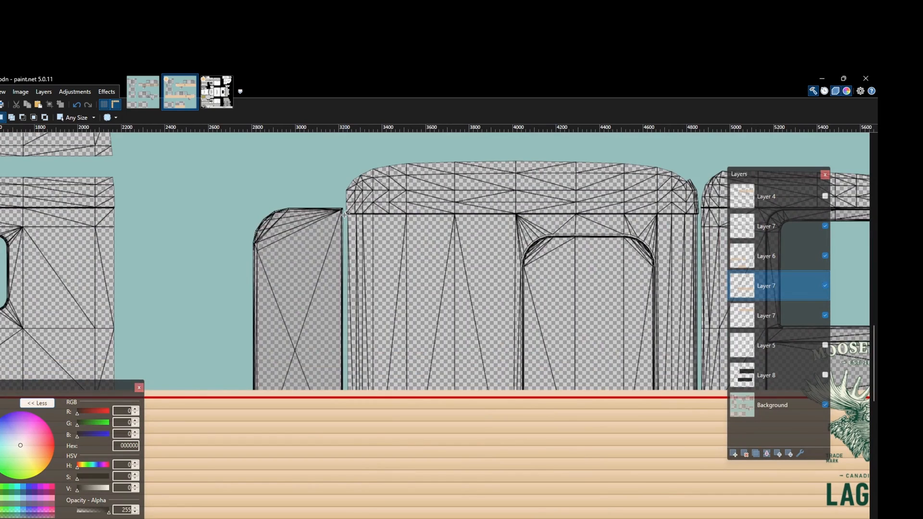
{"action": "left_click_drag", "start_coordinate": [346, 214], "coordinate": [699, 176]}
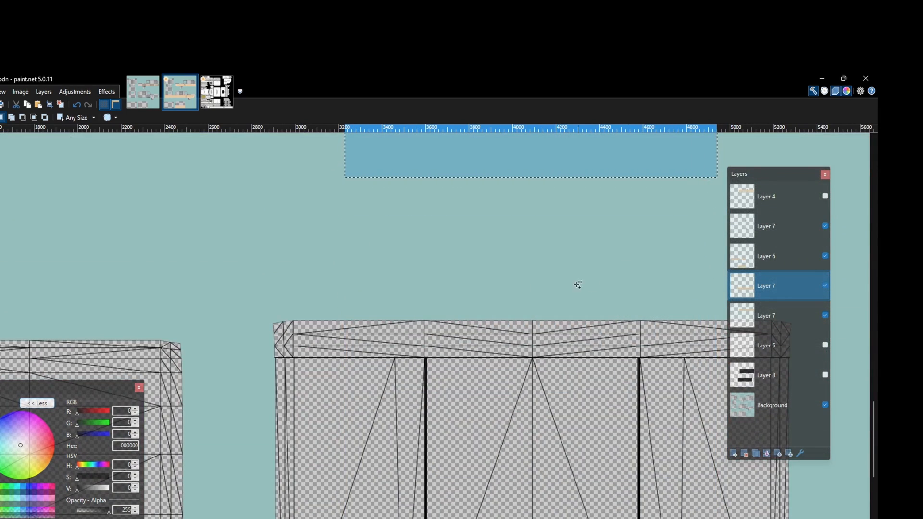
{"action": "scroll", "coordinate": [541, 390], "scroll_direction": "down", "scroll_amount": 6}
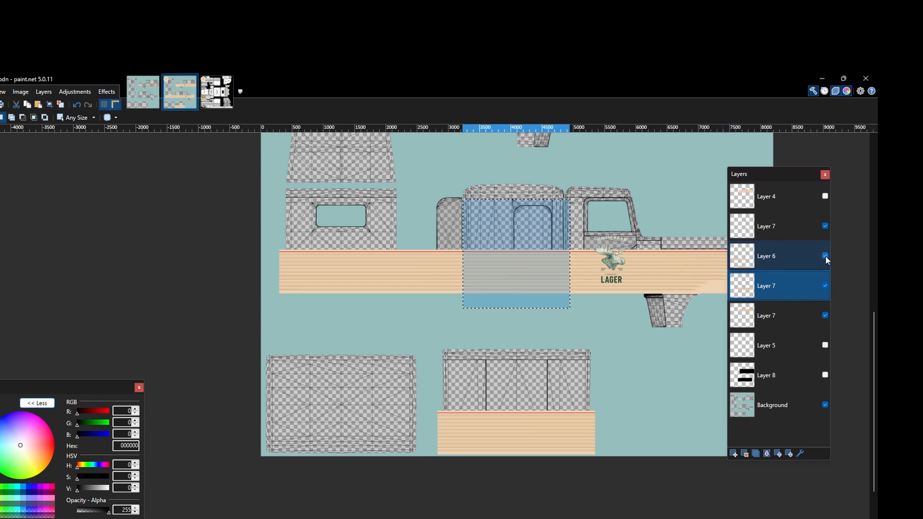
Step: Toggle the upper Layer 7 to identify its contents, hide Layer 6, and make the Layer 7 below it active
{"action": "left_click", "coordinate": [826, 225]}
{"action": "left_click", "coordinate": [825, 226]}
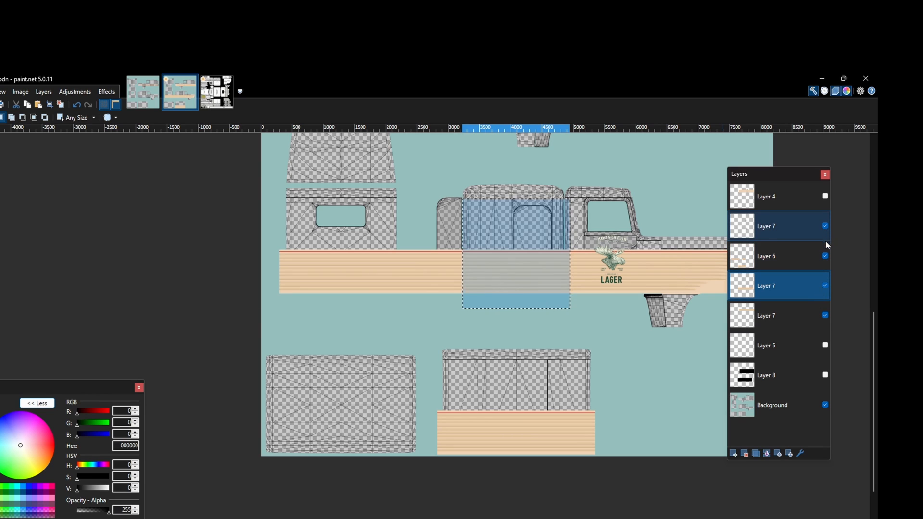
{"action": "left_click", "coordinate": [826, 256]}
{"action": "left_click", "coordinate": [809, 256]}
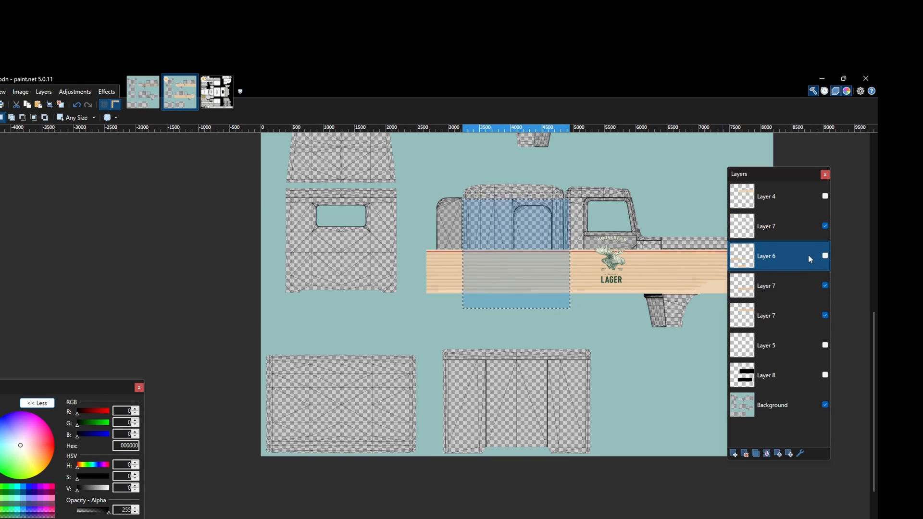
{"action": "left_click", "coordinate": [803, 279]}
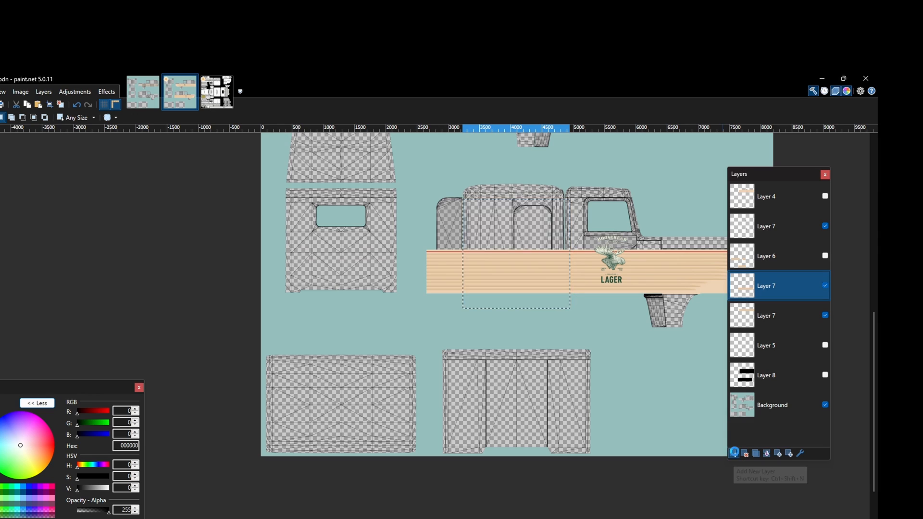
Step: Copy the selected stripe section onto a new layer and move it down over the back panel
{"action": "left_click", "coordinate": [734, 454]}
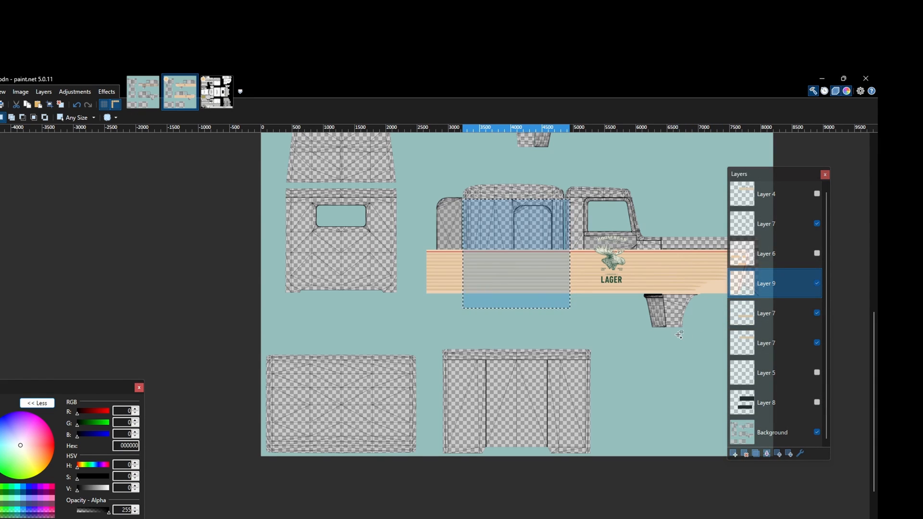
{"action": "key", "text": "ctrl+v"}
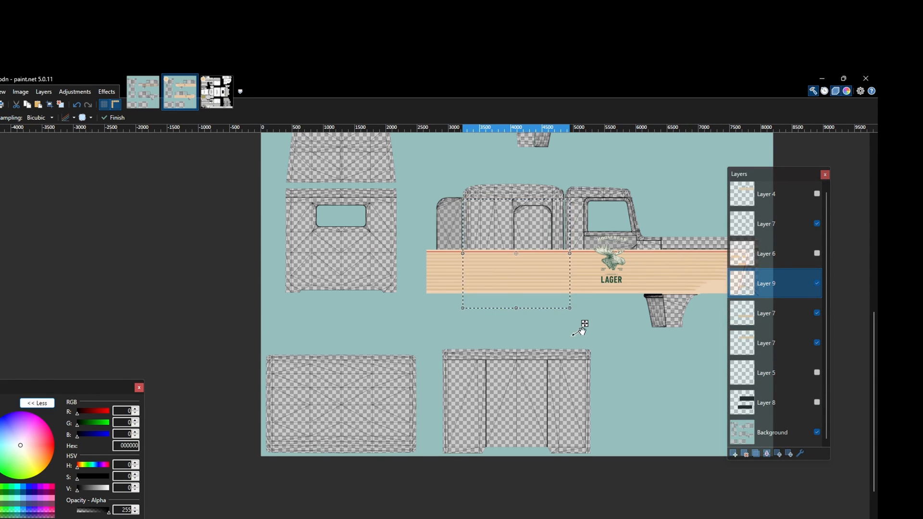
{"action": "left_click_drag", "start_coordinate": [583, 323], "coordinate": [587, 470]}
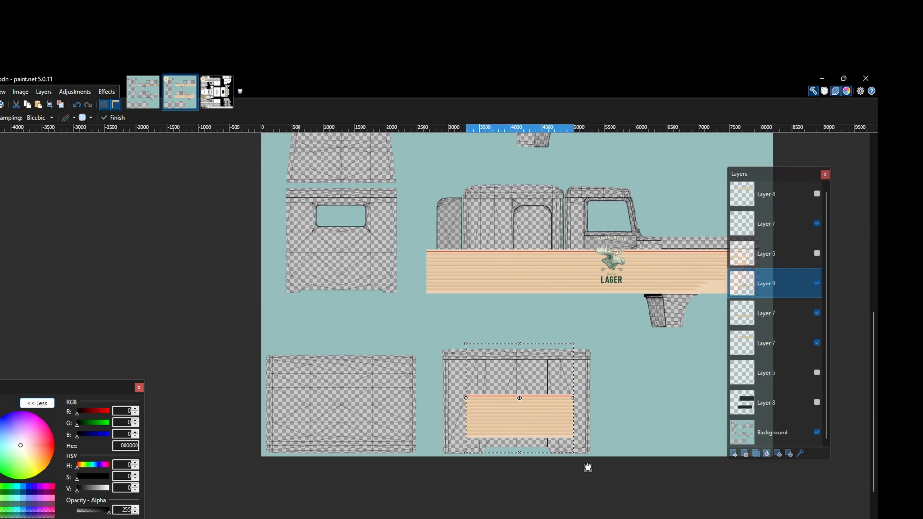
Step: Align the pasted stripe section with the back panel's left edge and the horizontal line below its roof strip
{"action": "scroll", "coordinate": [543, 315], "scroll_direction": "up", "scroll_amount": 2}
{"action": "scroll", "coordinate": [534, 315], "scroll_direction": "down", "scroll_amount": 3}
{"action": "scroll", "coordinate": [505, 360], "scroll_direction": "up", "scroll_amount": 3}
{"action": "left_click_drag", "start_coordinate": [518, 327], "coordinate": [488, 352]}
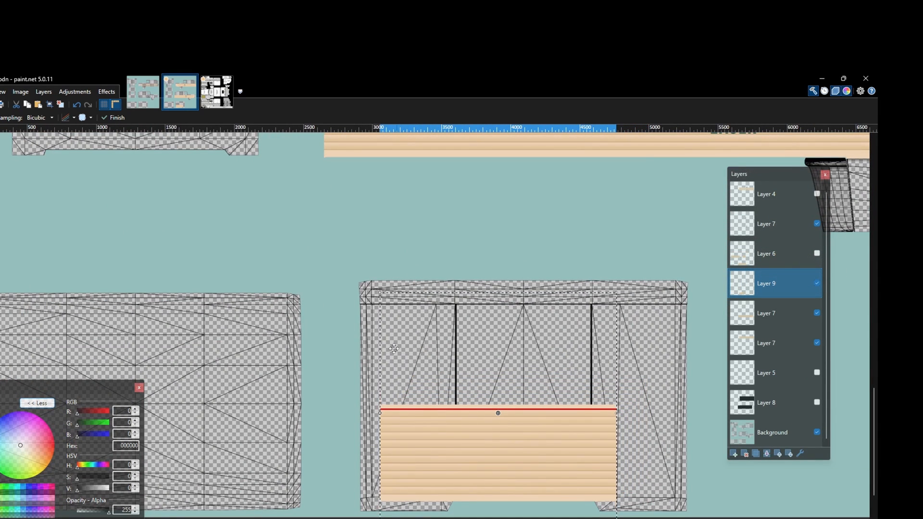
{"action": "scroll", "coordinate": [349, 347], "scroll_direction": "up", "scroll_amount": 1}
{"action": "left_click_drag", "start_coordinate": [427, 323], "coordinate": [390, 323]}
{"action": "scroll", "coordinate": [393, 311], "scroll_direction": "up", "scroll_amount": 3}
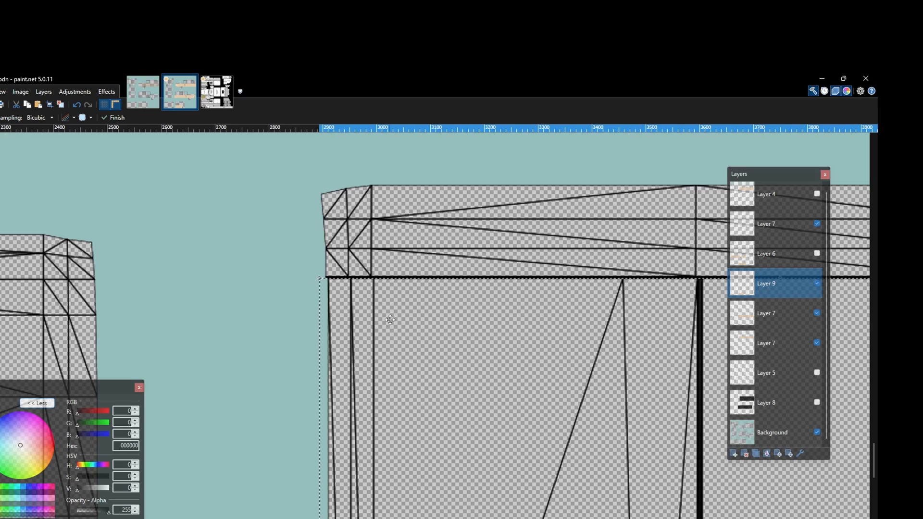
Step: Stretch the pasted stripe horizontally past both sides of the back panel, deselect it, and review the whole template
{"action": "scroll", "coordinate": [390, 320], "scroll_direction": "down", "scroll_amount": 5}
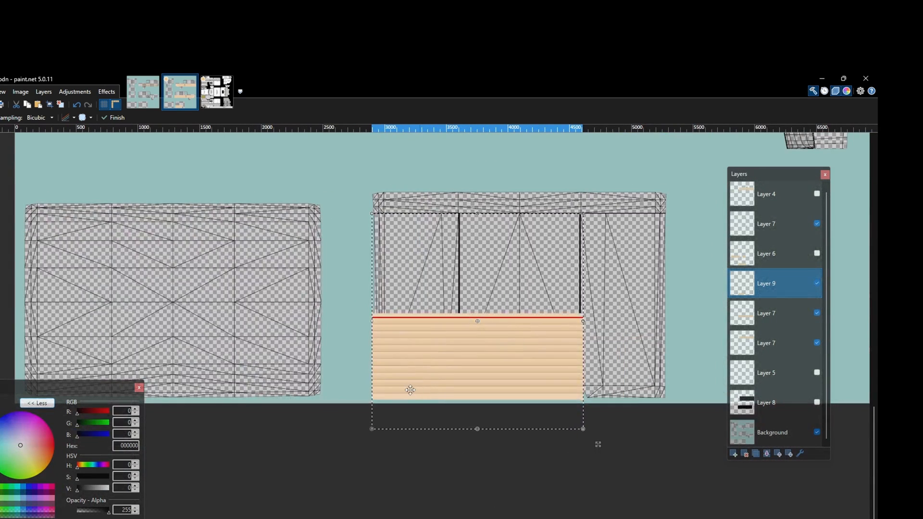
{"action": "left_click_drag", "start_coordinate": [372, 321], "coordinate": [359, 321]}
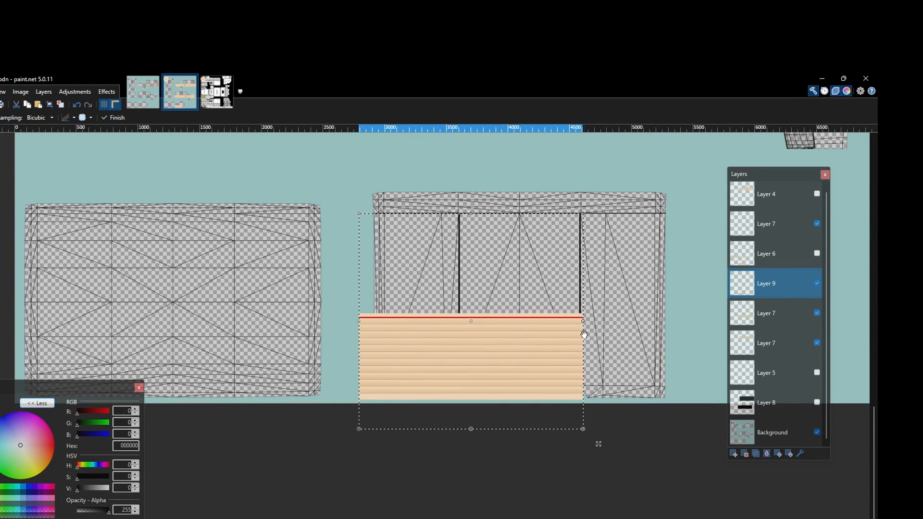
{"action": "left_click_drag", "start_coordinate": [584, 321], "coordinate": [682, 324]}
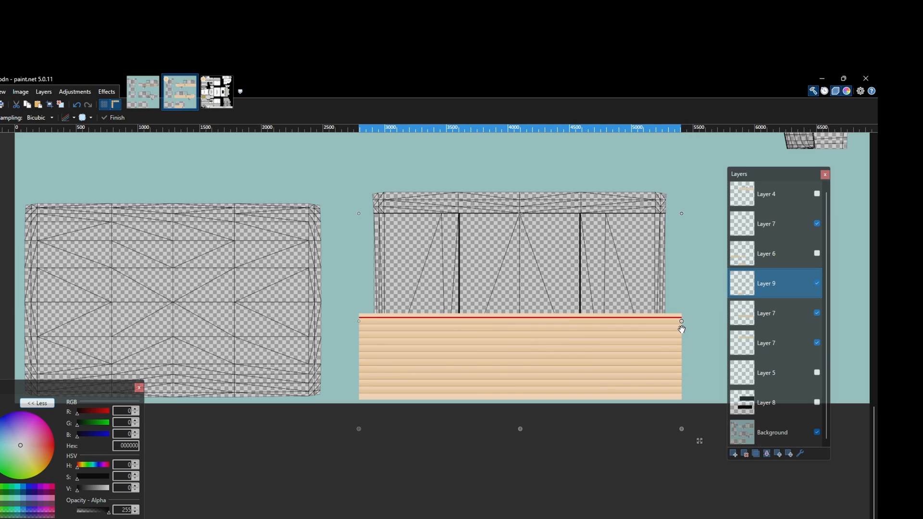
{"action": "key", "text": "ctrl+d"}
{"action": "scroll", "coordinate": [672, 393], "scroll_direction": "down", "scroll_amount": 5}
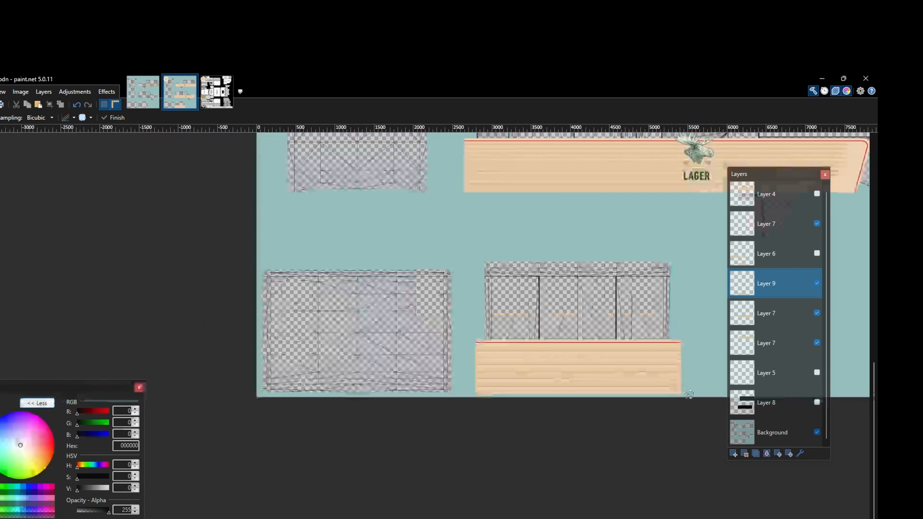
{"action": "scroll", "coordinate": [416, 495], "scroll_direction": "down", "scroll_amount": 2}
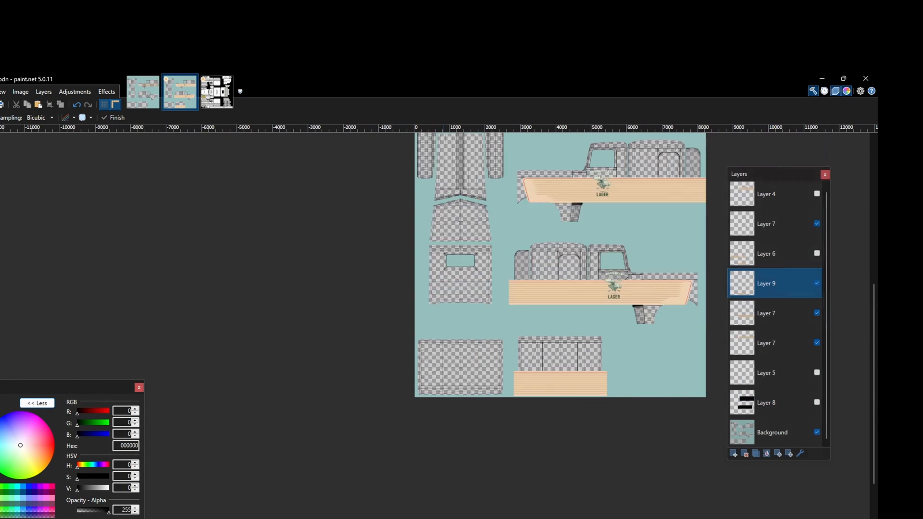
{"action": "scroll", "coordinate": [589, 255], "scroll_direction": "up", "scroll_amount": 2}
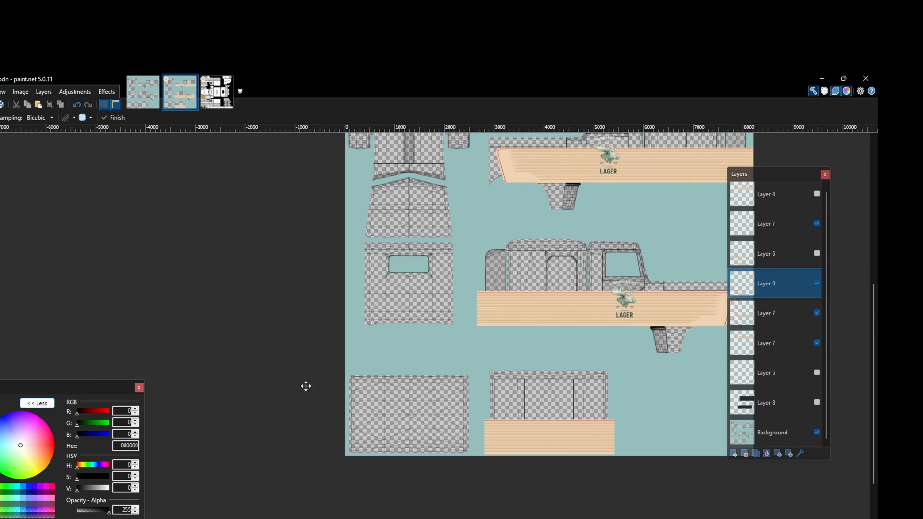
{"action": "scroll", "coordinate": [330, 408], "scroll_direction": "down", "scroll_amount": 2}
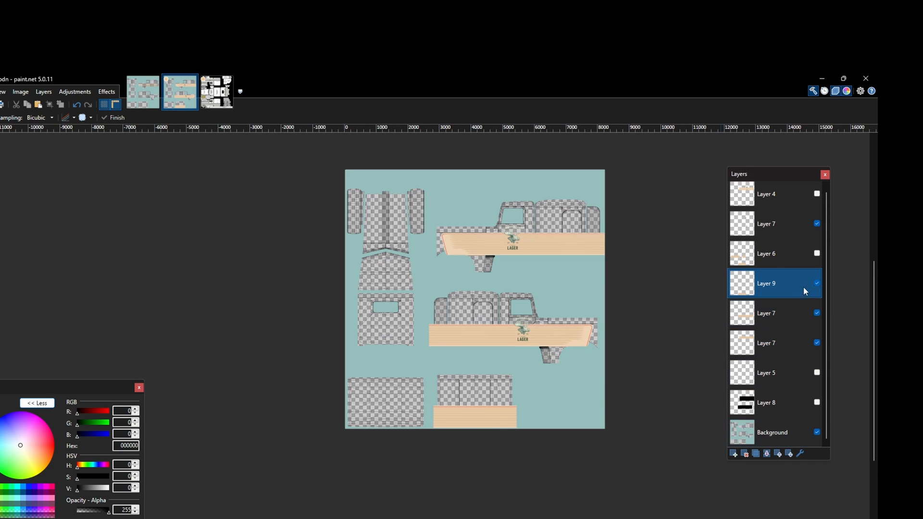
Step: Delete Layer 9 with the pasted stripe and show Layer 6 again
{"action": "left_click", "coordinate": [746, 454]}
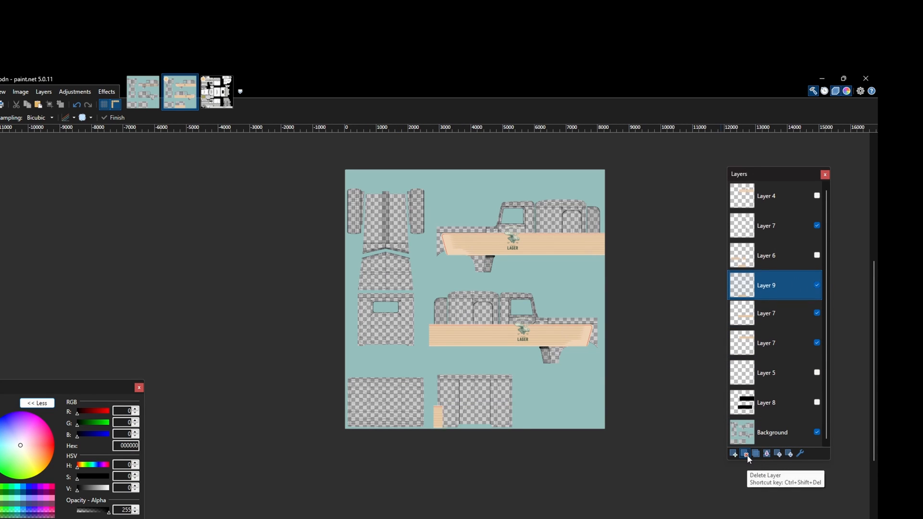
{"action": "left_click", "coordinate": [825, 256]}
{"action": "scroll", "coordinate": [643, 462], "scroll_direction": "down", "scroll_amount": 2}
{"action": "scroll", "coordinate": [571, 432], "scroll_direction": "up", "scroll_amount": 1}
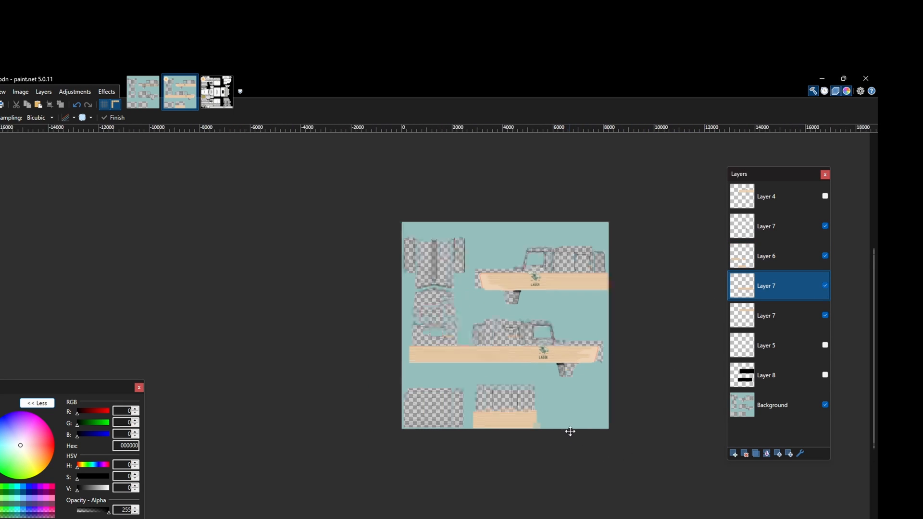
Step: Switch to Mods Studio 2 and view the Trailer Skin, Advanced Truck Skin, and Truck Skin templates
{"action": "left_click", "coordinate": [822, 79]}
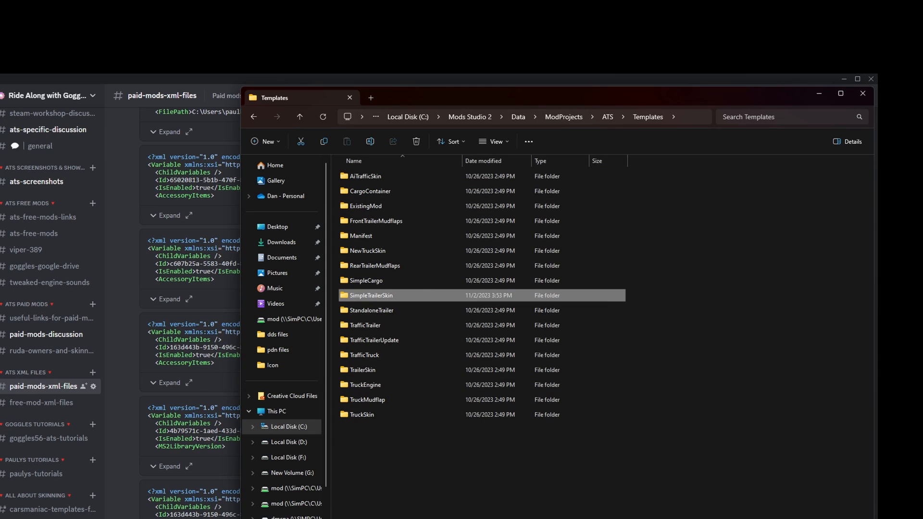
{"action": "left_click", "coordinate": [522, 518]}
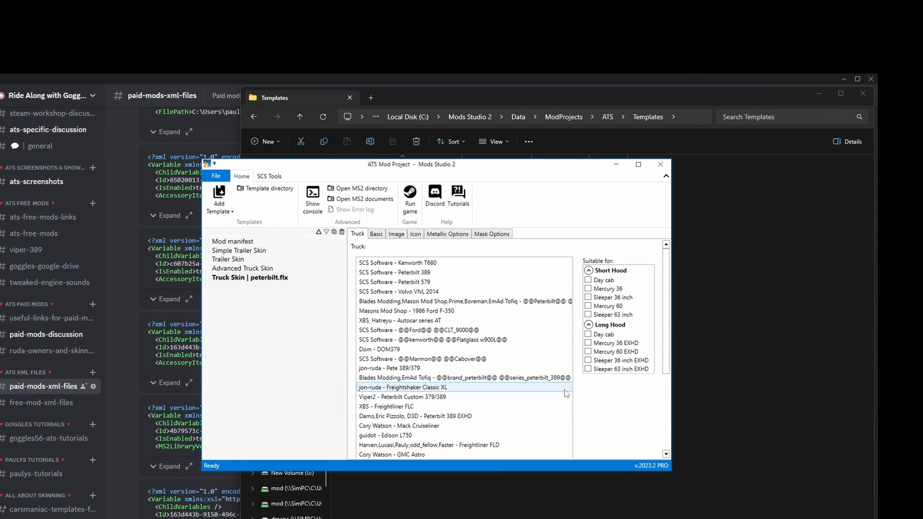
{"action": "left_click", "coordinate": [241, 260]}
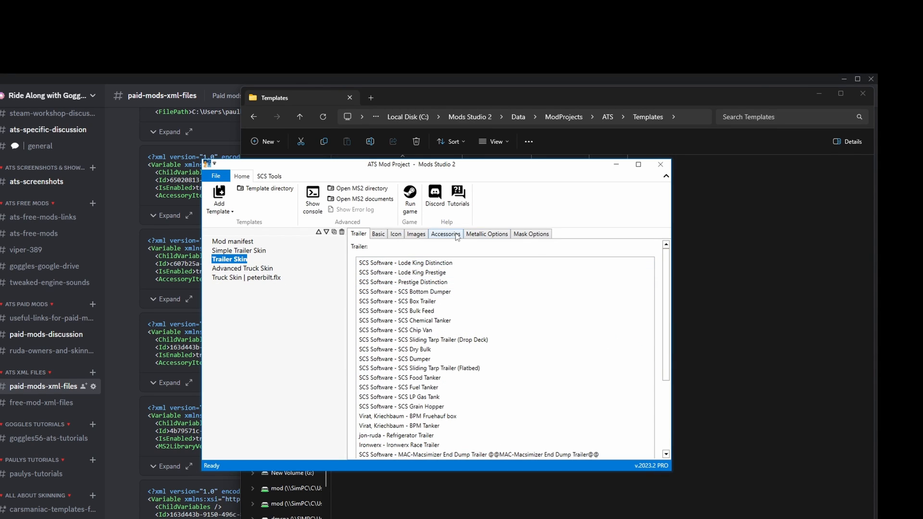
{"action": "left_click", "coordinate": [254, 269]}
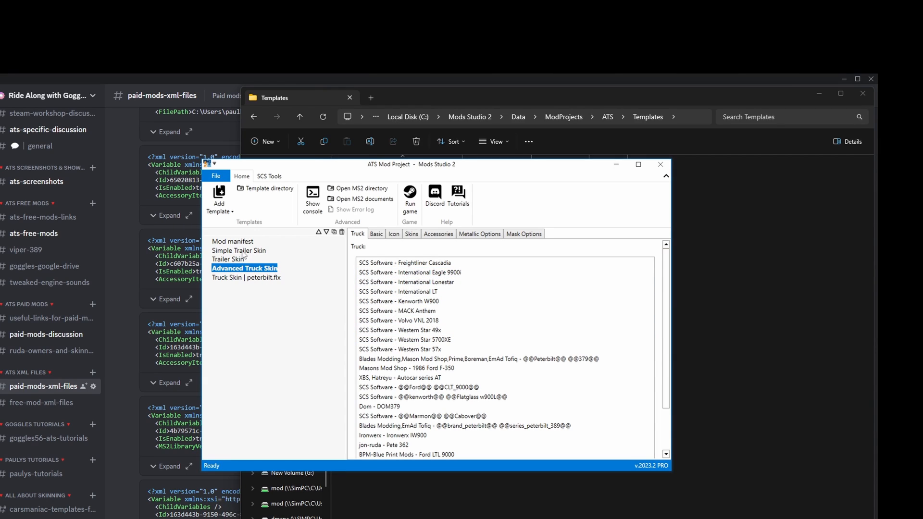
{"action": "left_click", "coordinate": [241, 279]}
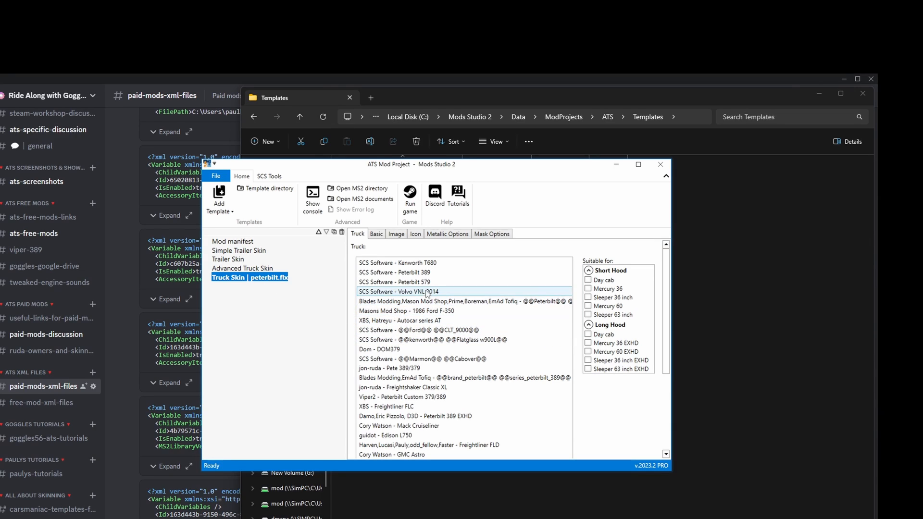
Step: Compare the cab options in the Truck Skin template for the 1986 Ford F-350, Autocar series AT, Flatglass w900L, and Peterbilt 389 EXHD
{"action": "left_click", "coordinate": [399, 311]}
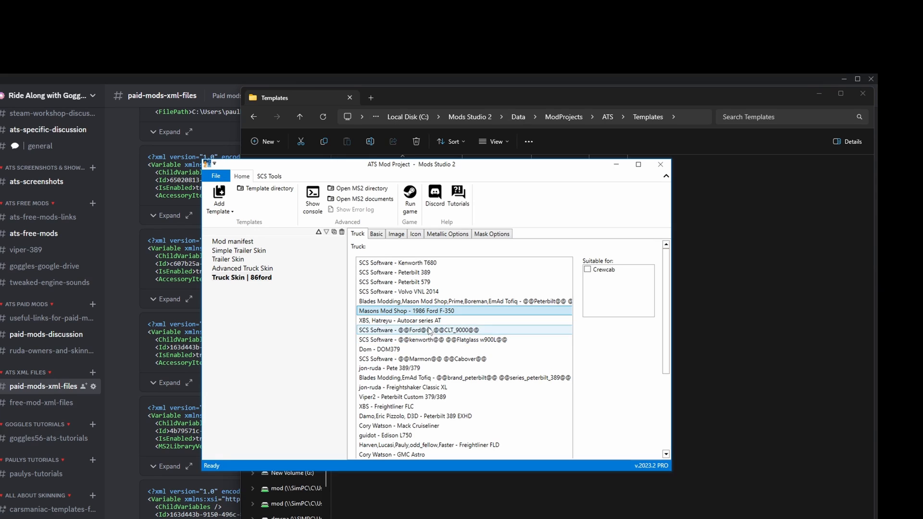
{"action": "left_click", "coordinate": [407, 321]}
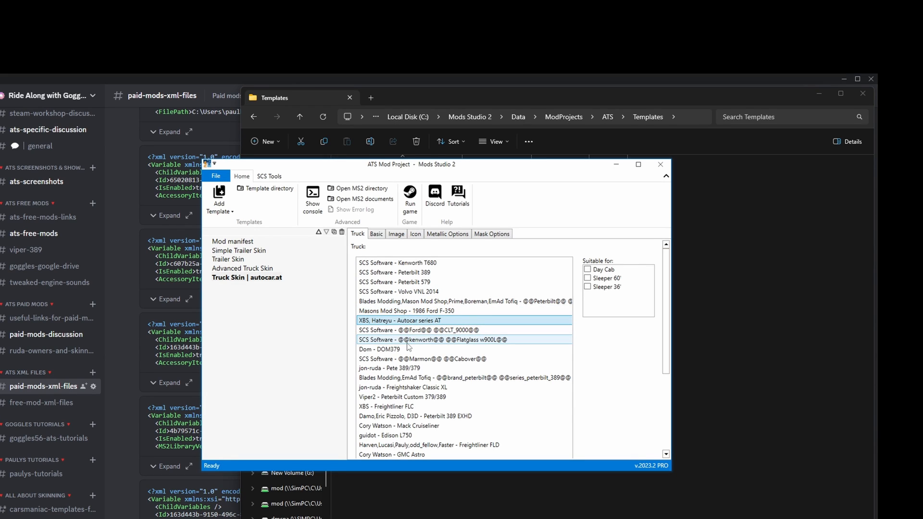
{"action": "left_click", "coordinate": [408, 340]}
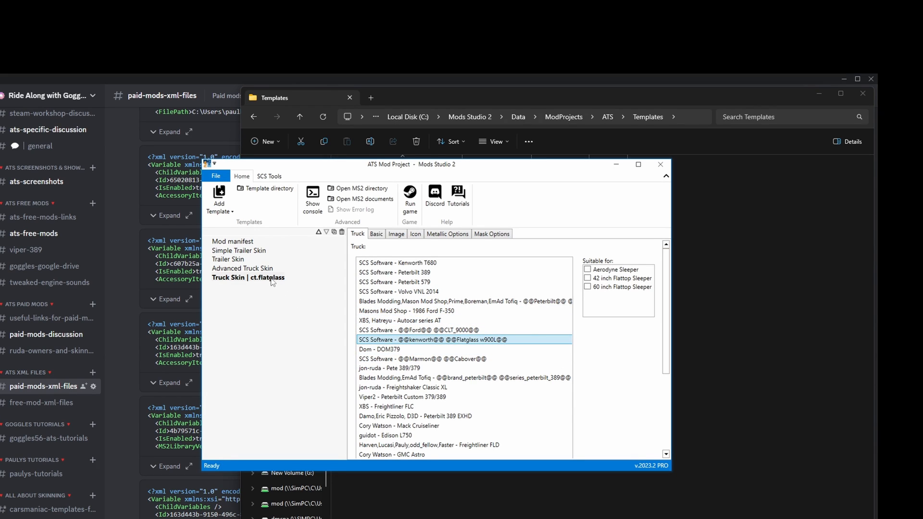
{"action": "left_click", "coordinate": [411, 416]}
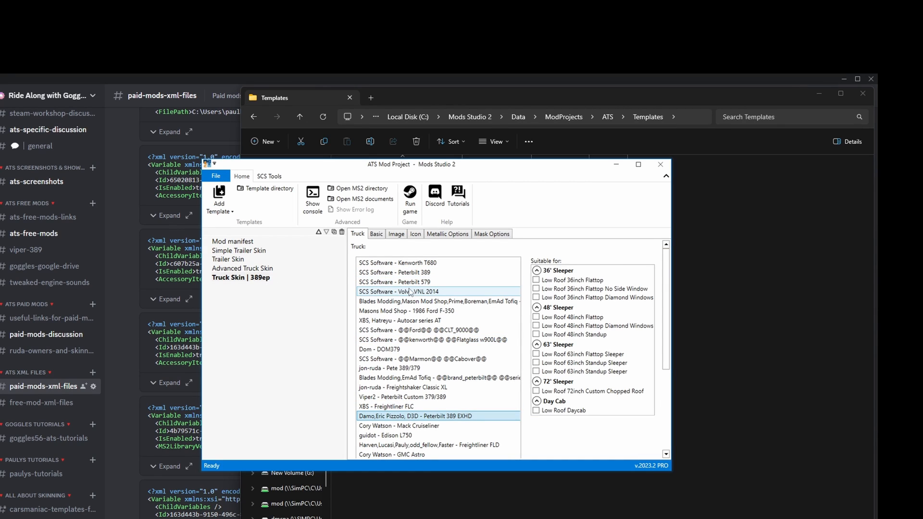
Step: Check the cab options for the SCS Kenworth T680, Volvo VNL 2014, and Peterbilt 579, ending on the T680, and return to Advanced Truck Skin
{"action": "left_click", "coordinate": [410, 265]}
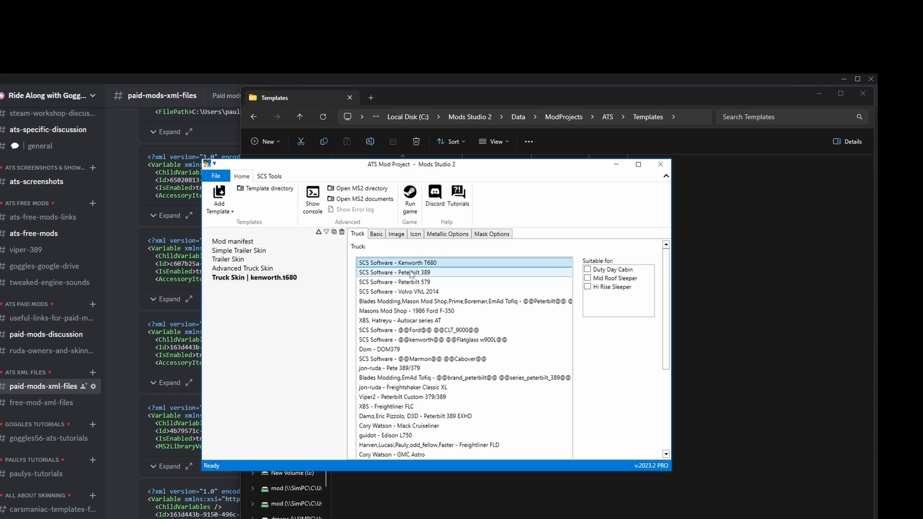
{"action": "left_click", "coordinate": [410, 292]}
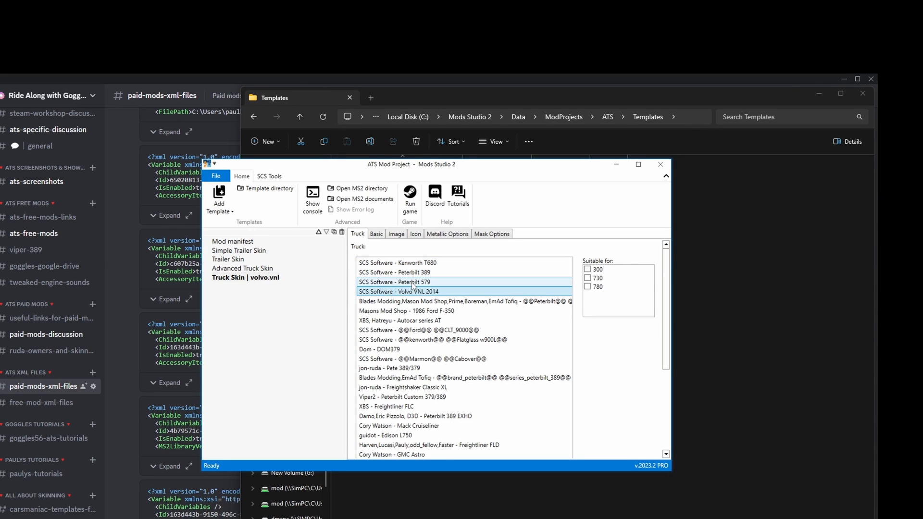
{"action": "left_click", "coordinate": [412, 283]}
{"action": "left_click", "coordinate": [415, 263]}
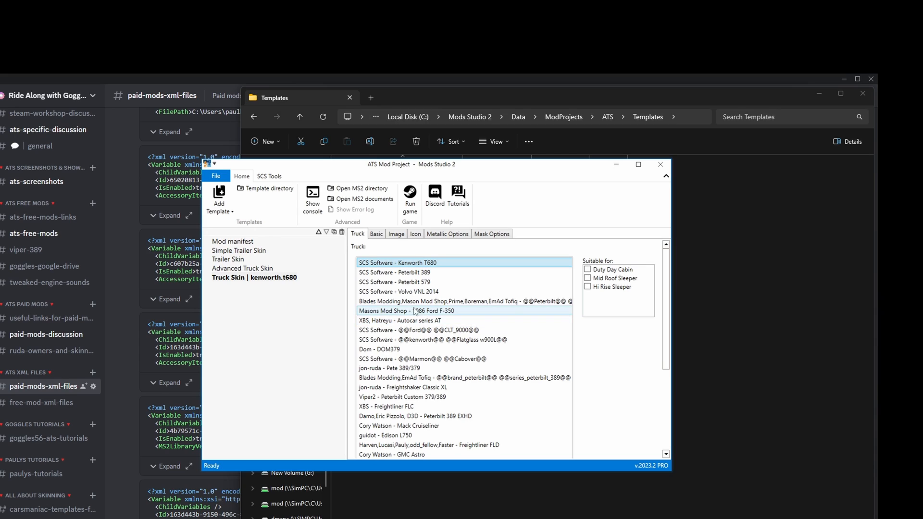
{"action": "left_click", "coordinate": [236, 269]}
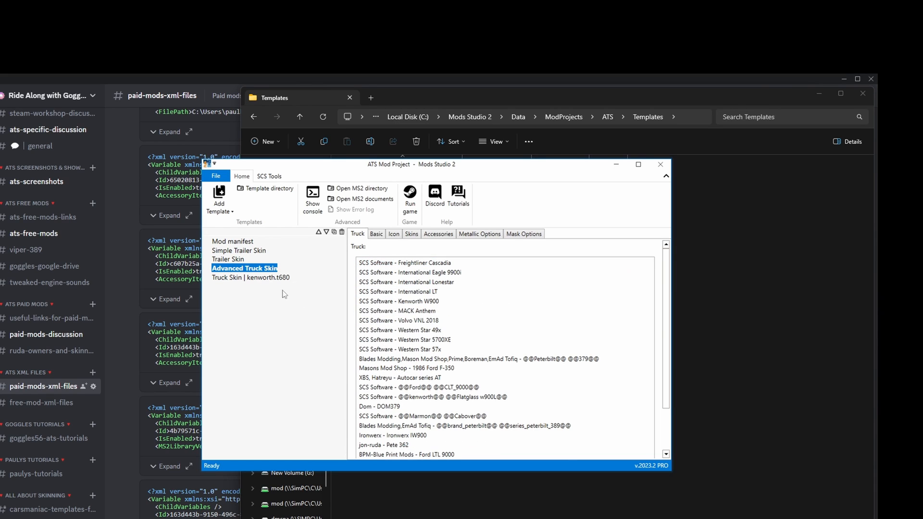
Step: Set the Advanced Truck Skin to the SCS Western Star 49x and add an accessory image entry to show its paintable accessories
{"action": "left_click", "coordinate": [413, 330]}
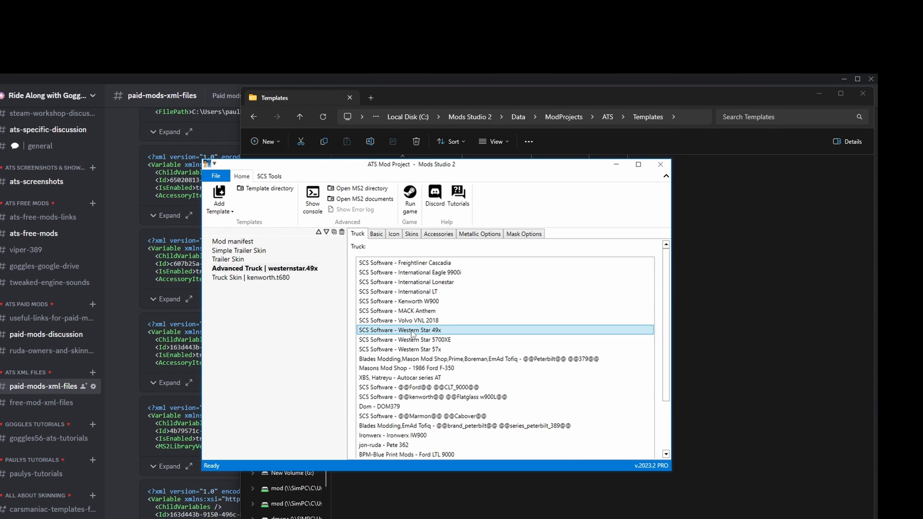
{"action": "left_click", "coordinate": [440, 239]}
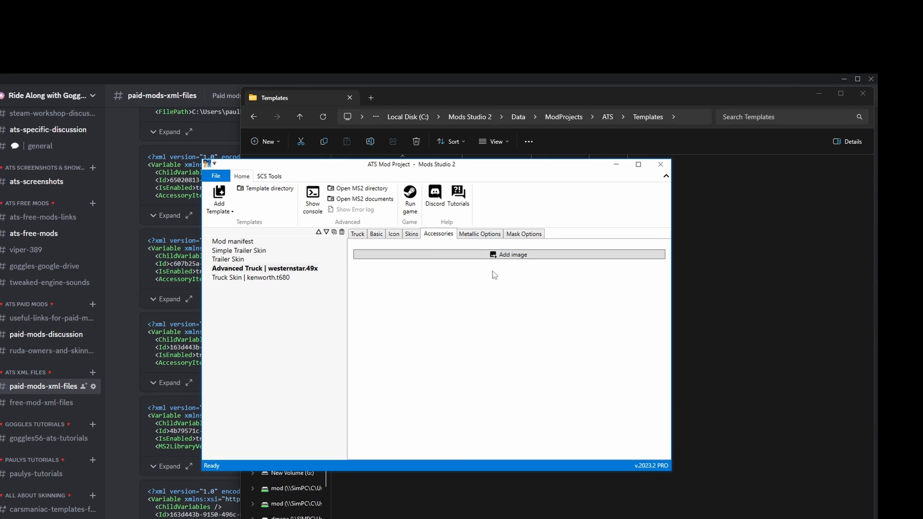
{"action": "left_click", "coordinate": [526, 260]}
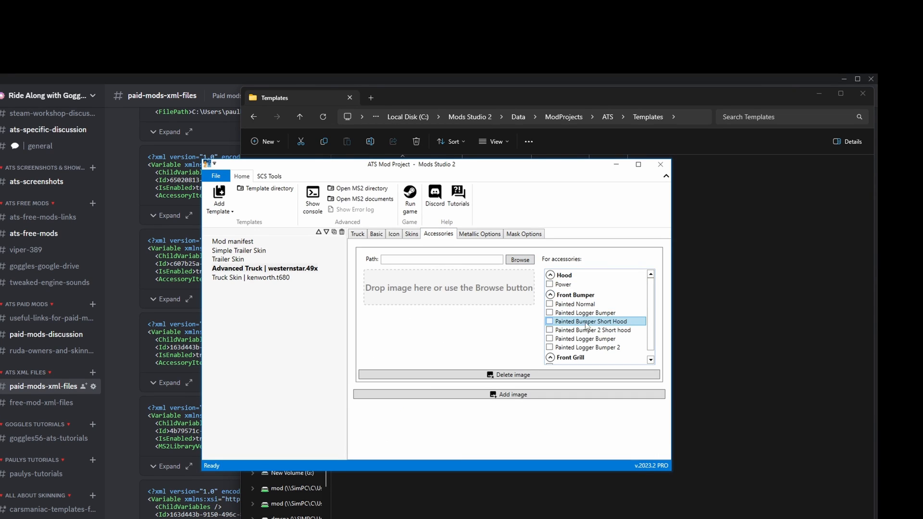
{"action": "scroll", "coordinate": [620, 329], "scroll_direction": "down", "scroll_amount": 1}
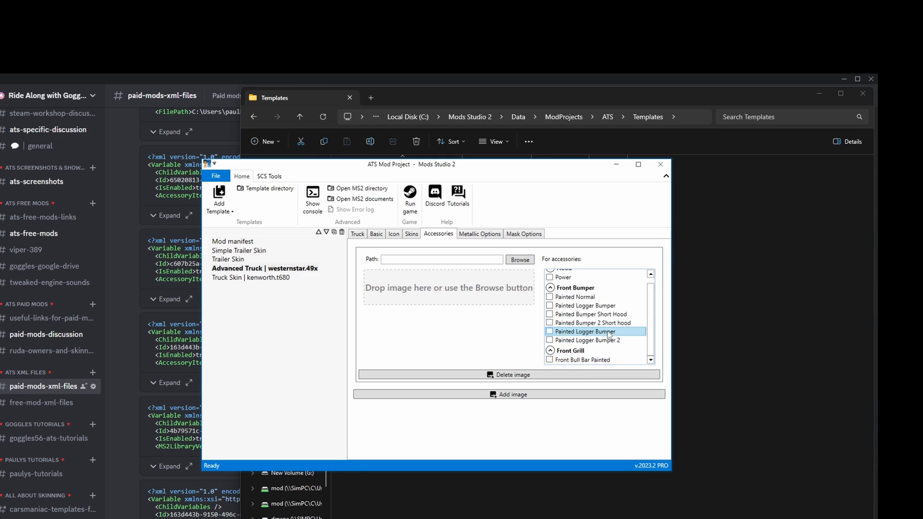
{"action": "scroll", "coordinate": [616, 327], "scroll_direction": "up", "scroll_amount": 1}
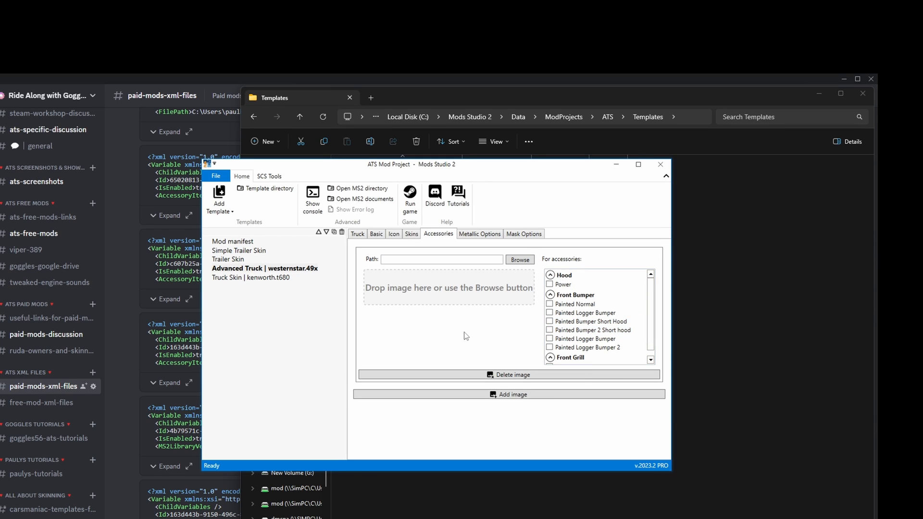
Step: Check the Truck Skin template, return to the advanced one, and choose the Freightliner Cascadia to view its accessory list
{"action": "left_click", "coordinate": [265, 279]}
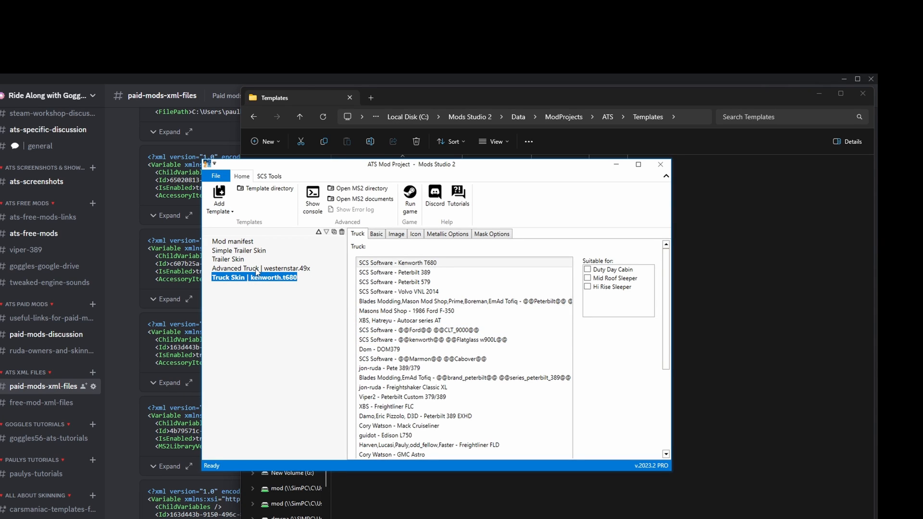
{"action": "left_click", "coordinate": [236, 268]}
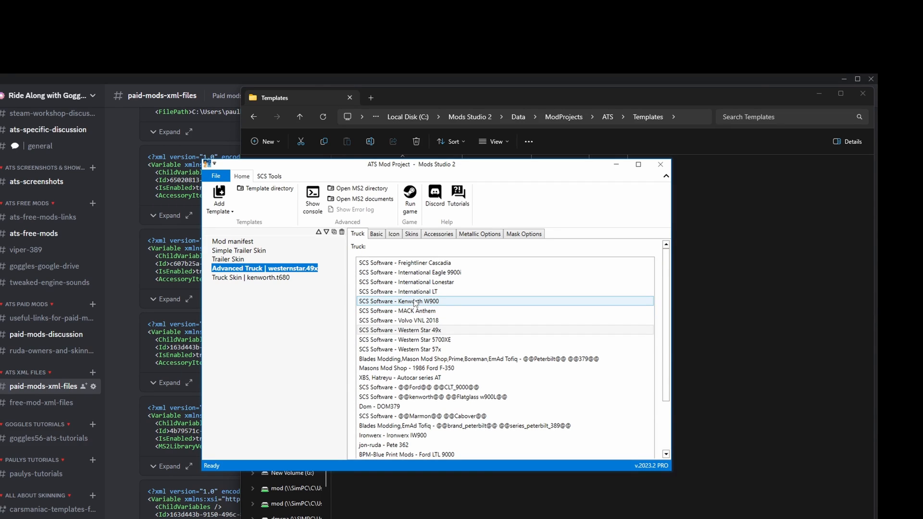
{"action": "left_click", "coordinate": [415, 265]}
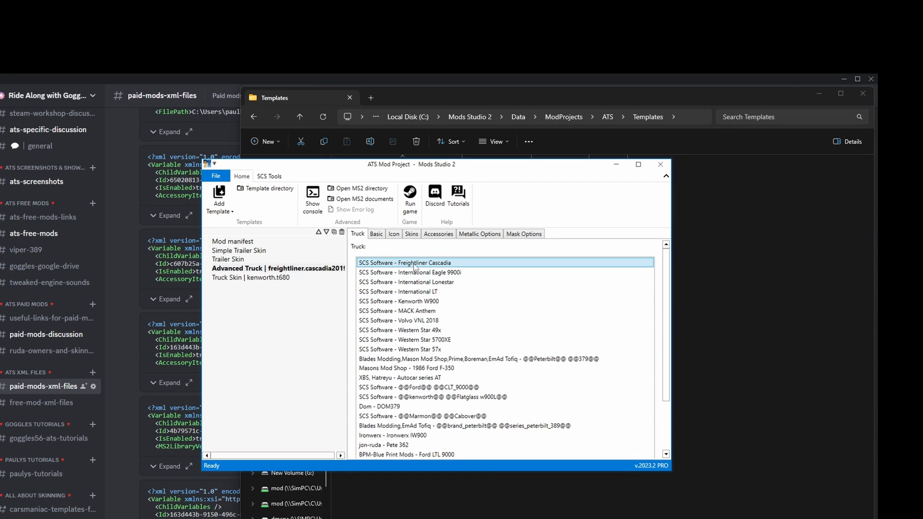
{"action": "left_click", "coordinate": [452, 235]}
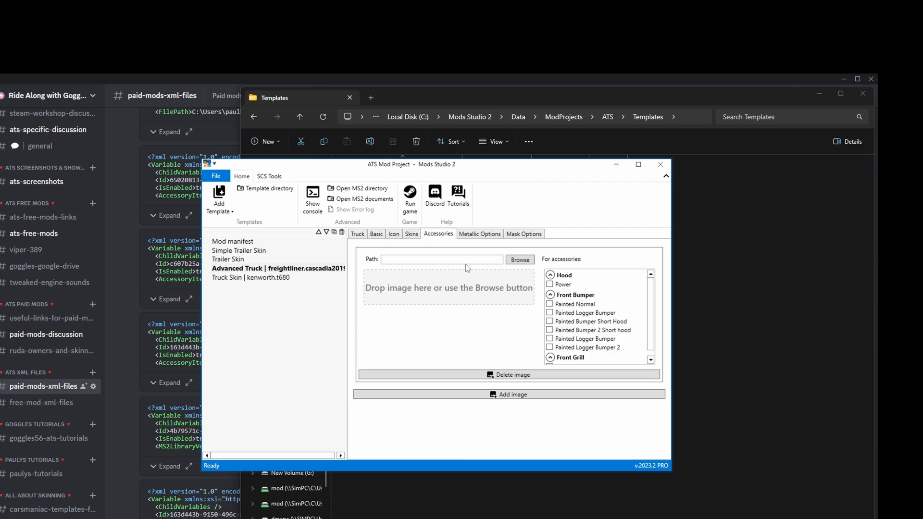
{"action": "left_click_drag", "start_coordinate": [650, 308], "coordinate": [656, 323]}
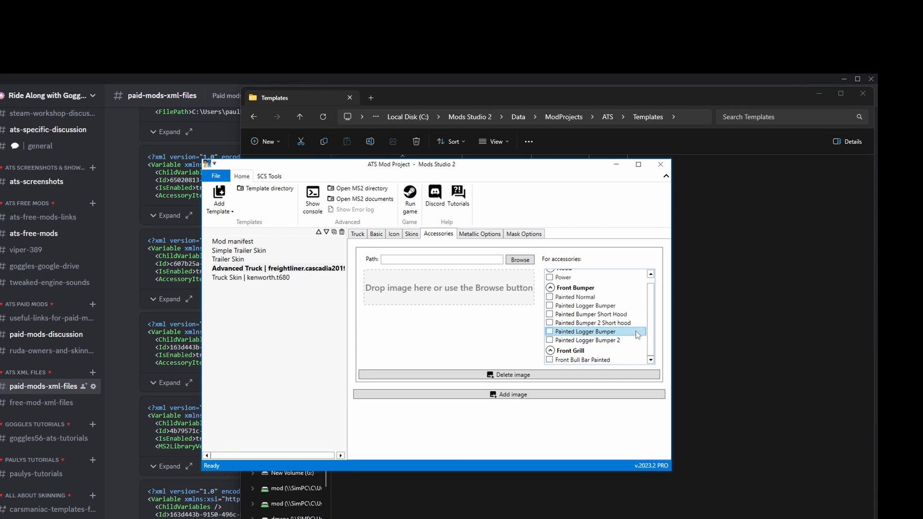
{"action": "scroll", "coordinate": [625, 341], "scroll_direction": "up", "scroll_amount": 1}
Step: Review the Freightliner Cascadia's accessory options again, including front bumpers and front grill, and return to the Trailer Skin template
{"action": "left_click", "coordinate": [294, 269]}
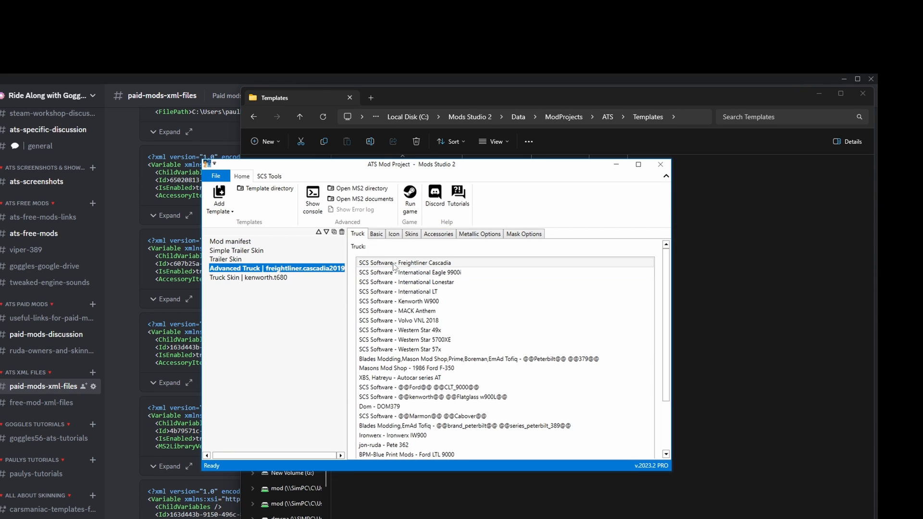
{"action": "left_click", "coordinate": [442, 235]}
{"action": "scroll", "coordinate": [614, 333], "scroll_direction": "down", "scroll_amount": 1}
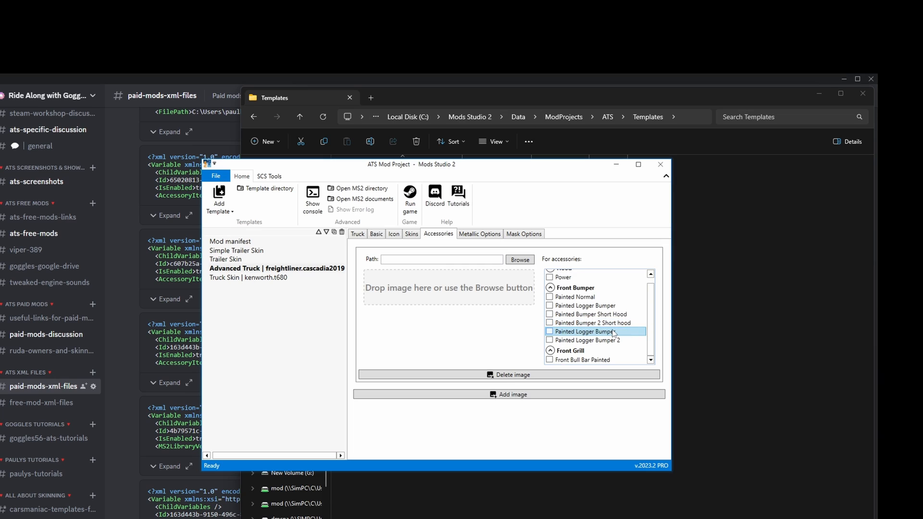
{"action": "scroll", "coordinate": [618, 335], "scroll_direction": "up", "scroll_amount": 1}
{"action": "scroll", "coordinate": [626, 337], "scroll_direction": "down", "scroll_amount": 1}
{"action": "scroll", "coordinate": [640, 341], "scroll_direction": "up", "scroll_amount": 1}
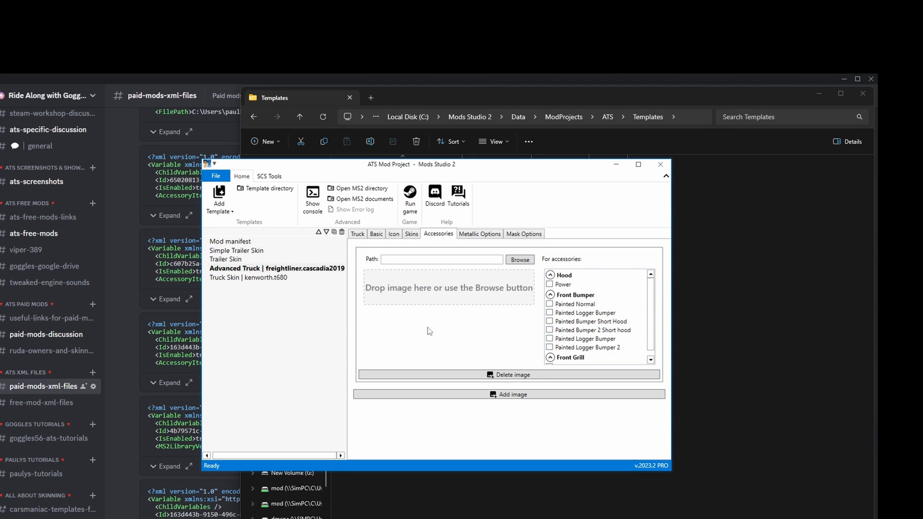
{"action": "left_click", "coordinate": [234, 260]}
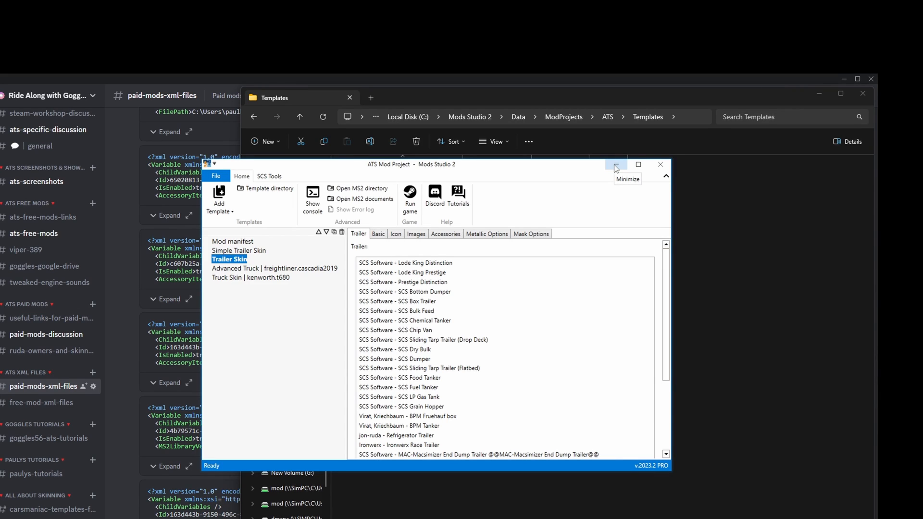
Step: Close Mods Studio 2 and open its Data\ModData\SCS\Vehicles folder on drive C in File Explorer
{"action": "left_click", "coordinate": [661, 165]}
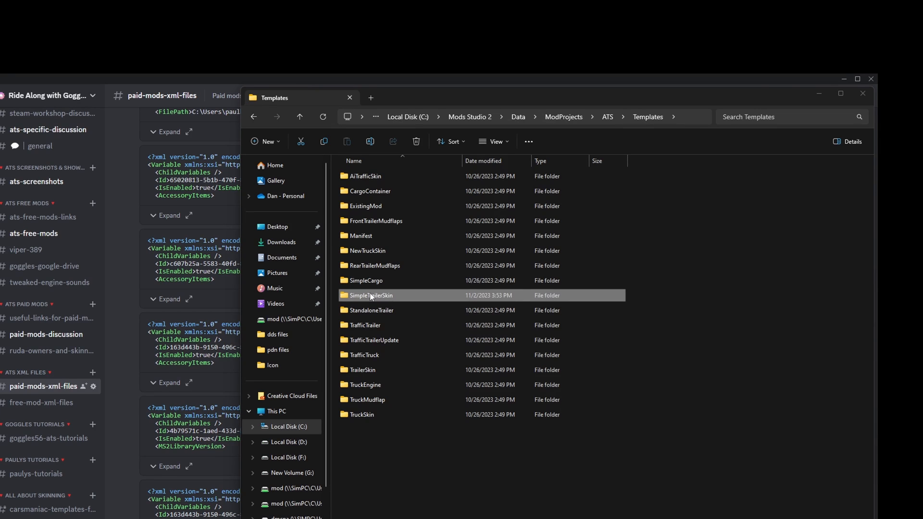
{"action": "left_click", "coordinate": [517, 121]}
{"action": "double_click", "coordinate": [360, 178]}
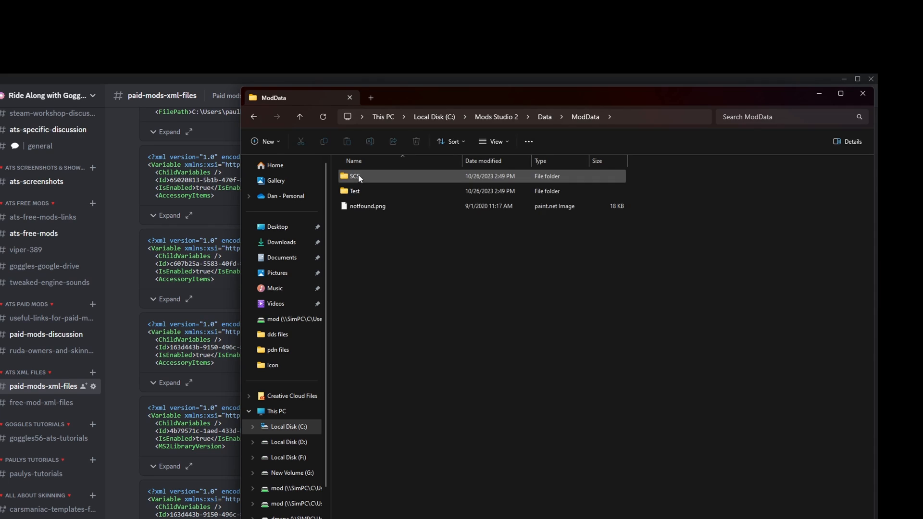
{"action": "double_click", "coordinate": [354, 176]}
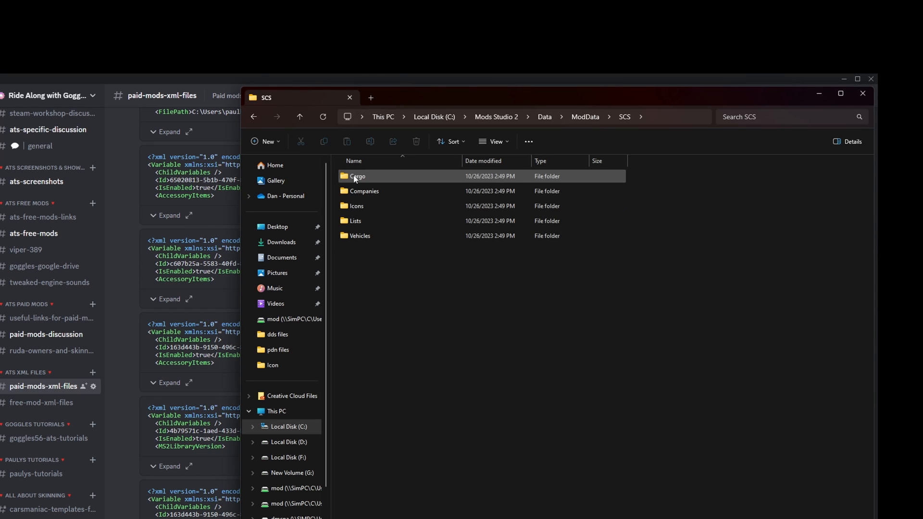
{"action": "double_click", "coordinate": [359, 237]}
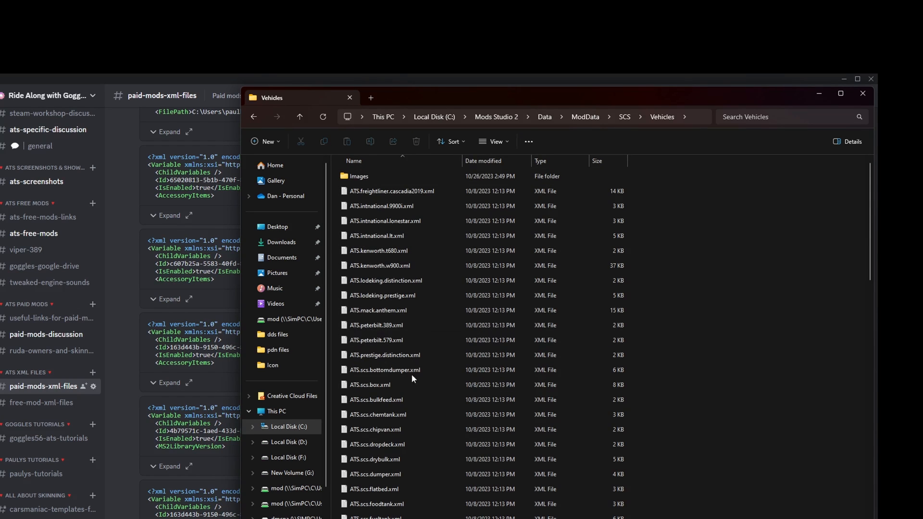
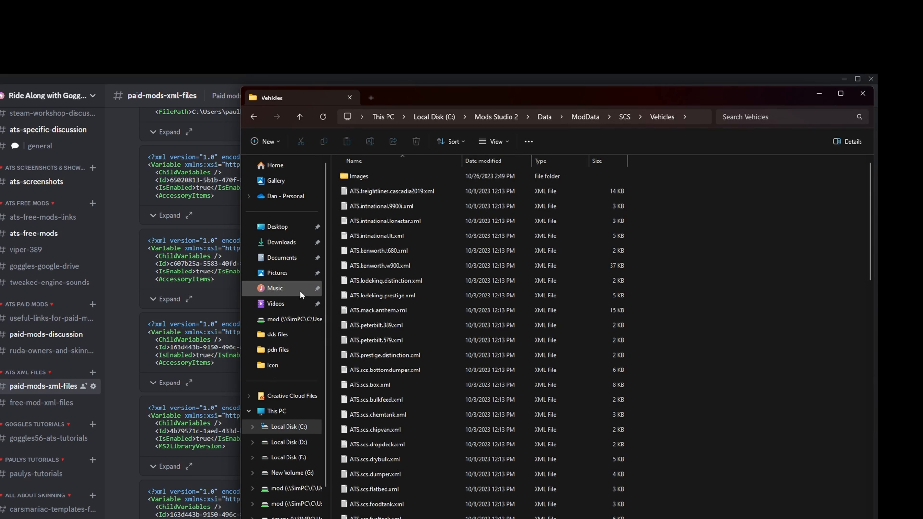
Step: Open Documents\Mods Studio 2\UserVehicles and look through the XML files for added vehicles
{"action": "left_click", "coordinate": [288, 260]}
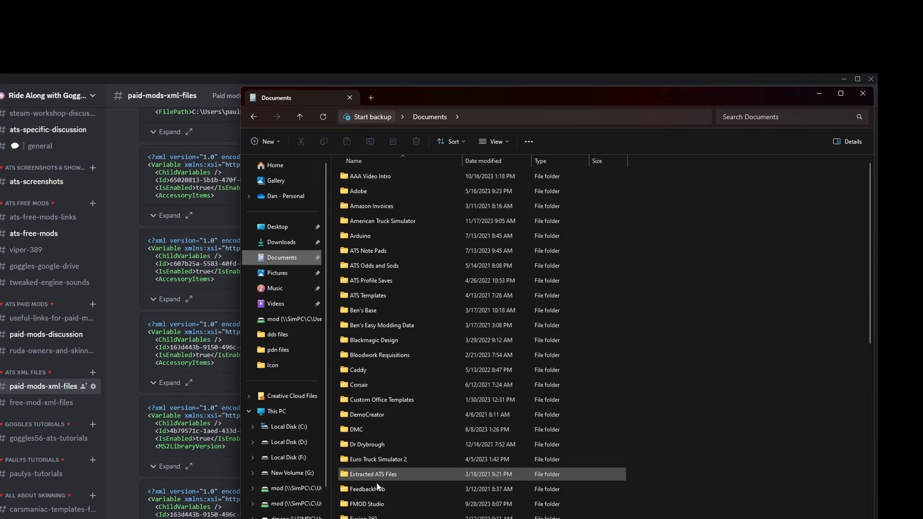
{"action": "scroll", "coordinate": [374, 511], "scroll_direction": "down", "scroll_amount": 1}
{"action": "double_click", "coordinate": [369, 515]}
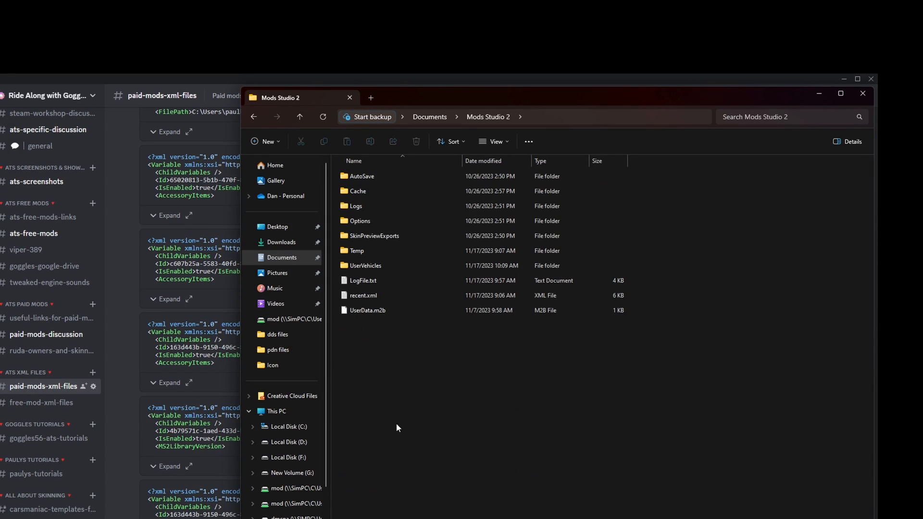
{"action": "double_click", "coordinate": [358, 267]}
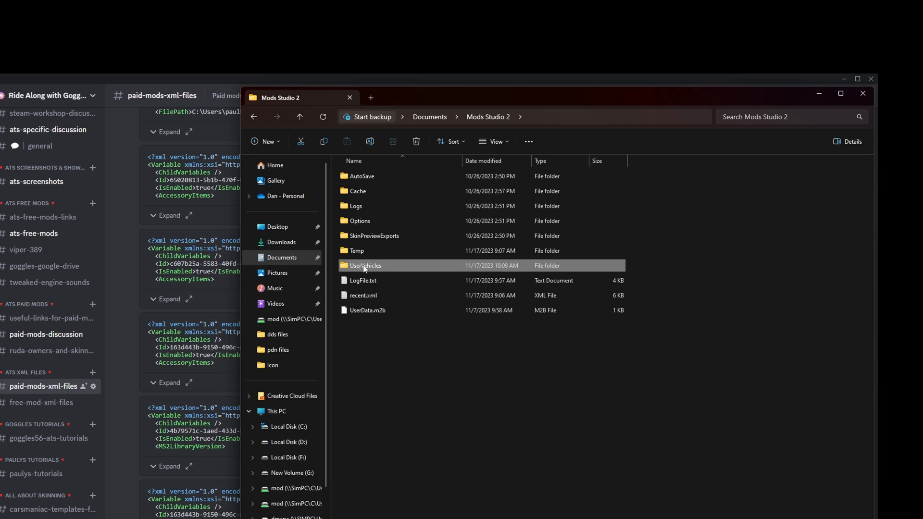
{"action": "scroll", "coordinate": [438, 347], "scroll_direction": "down", "scroll_amount": 2}
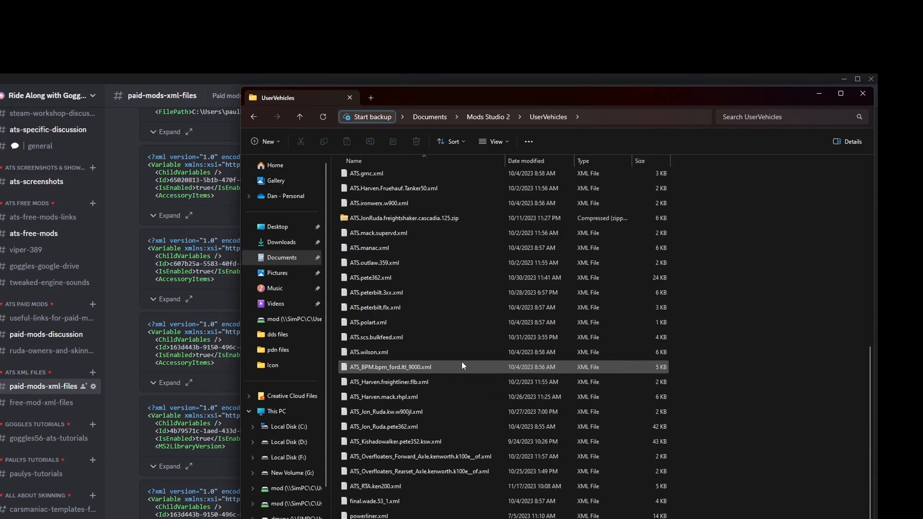
{"action": "scroll", "coordinate": [461, 362], "scroll_direction": "up", "scroll_amount": 8}
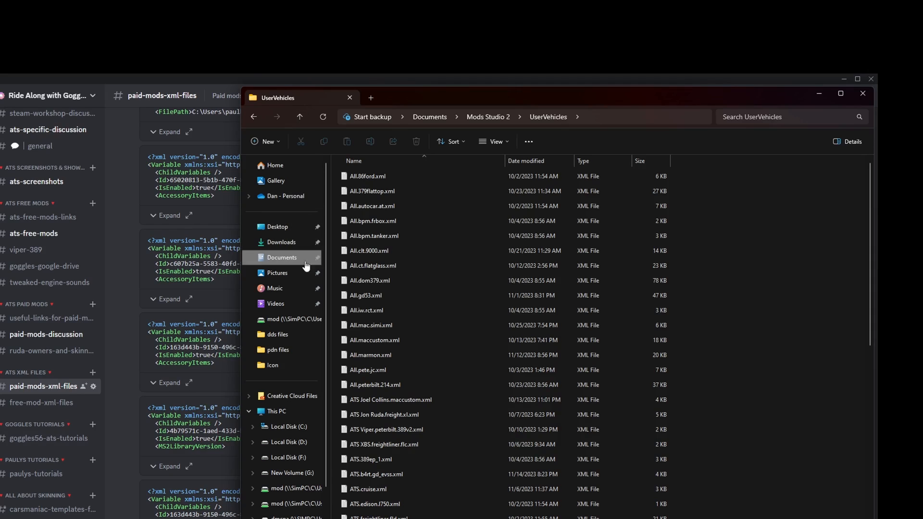
Step: Go back to C:\Mods Studio 2\Data\ModData\SCS\Vehicles and look through the default ATS and ETS2 vehicle XML files
{"action": "left_click", "coordinate": [293, 427]}
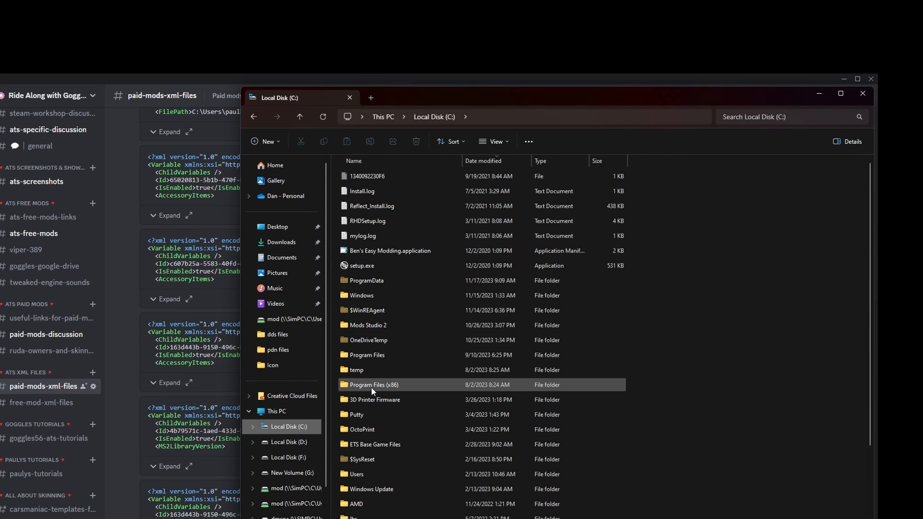
{"action": "double_click", "coordinate": [373, 326]}
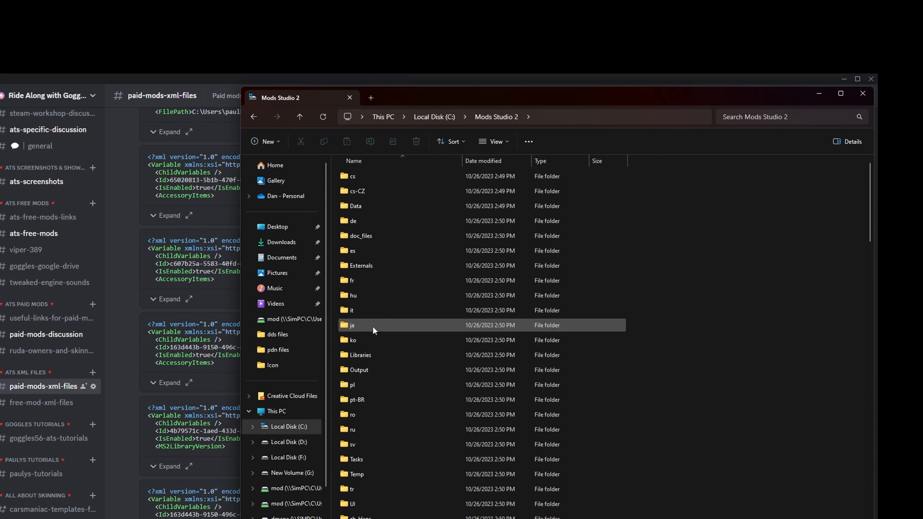
{"action": "double_click", "coordinate": [355, 206]}
{"action": "double_click", "coordinate": [370, 176]}
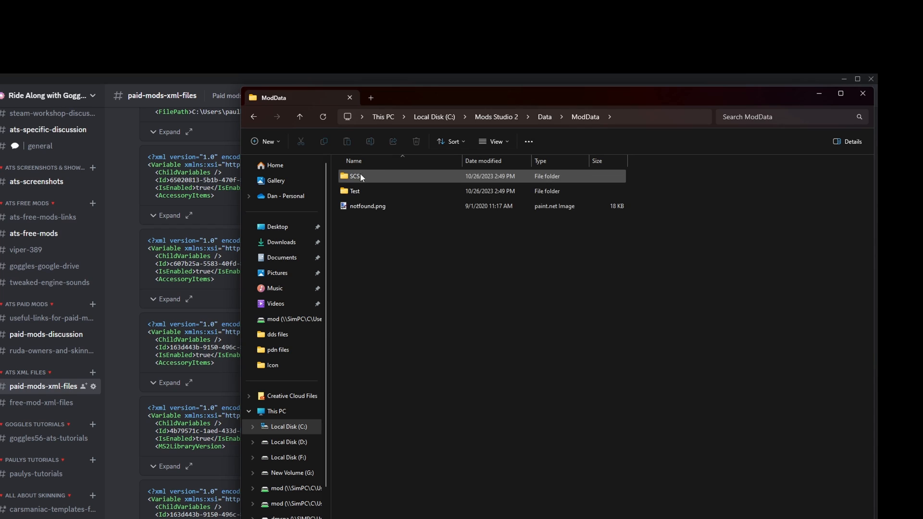
{"action": "double_click", "coordinate": [361, 176]}
{"action": "left_click", "coordinate": [356, 239]}
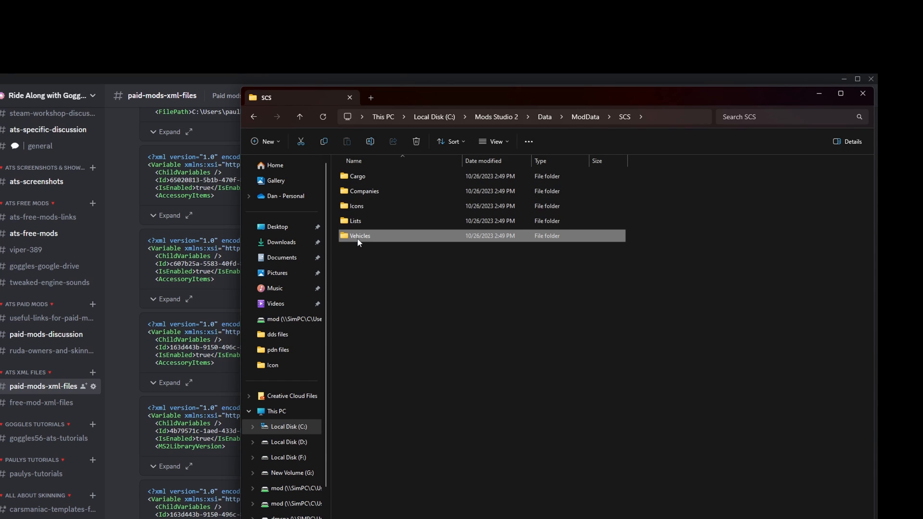
{"action": "left_click", "coordinate": [358, 239]}
{"action": "left_click", "coordinate": [361, 280]}
{"action": "double_click", "coordinate": [361, 237]}
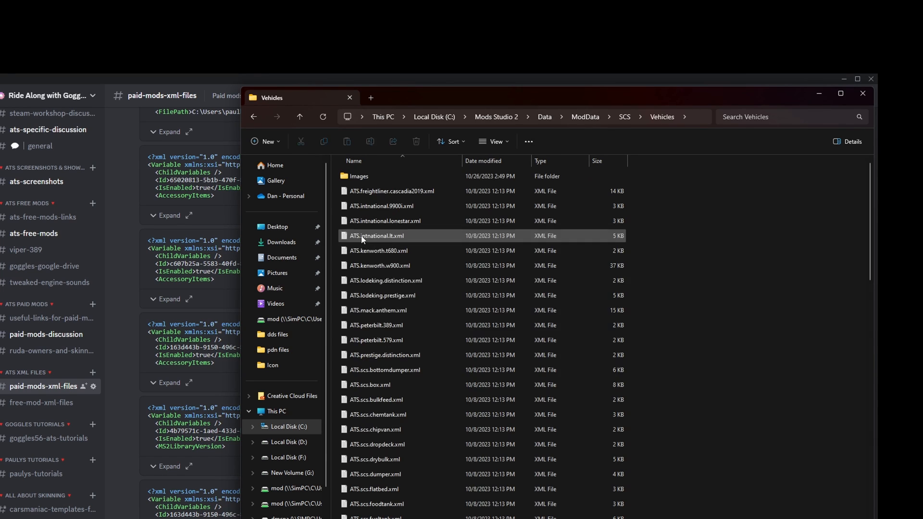
{"action": "scroll", "coordinate": [693, 385], "scroll_direction": "down", "scroll_amount": 3}
{"action": "scroll", "coordinate": [691, 388], "scroll_direction": "down", "scroll_amount": 3}
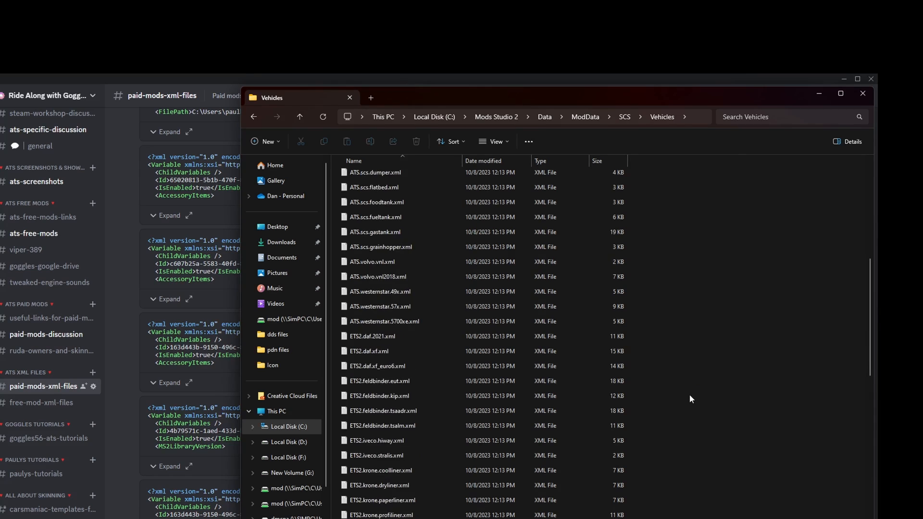
{"action": "scroll", "coordinate": [688, 397], "scroll_direction": "up", "scroll_amount": 6}
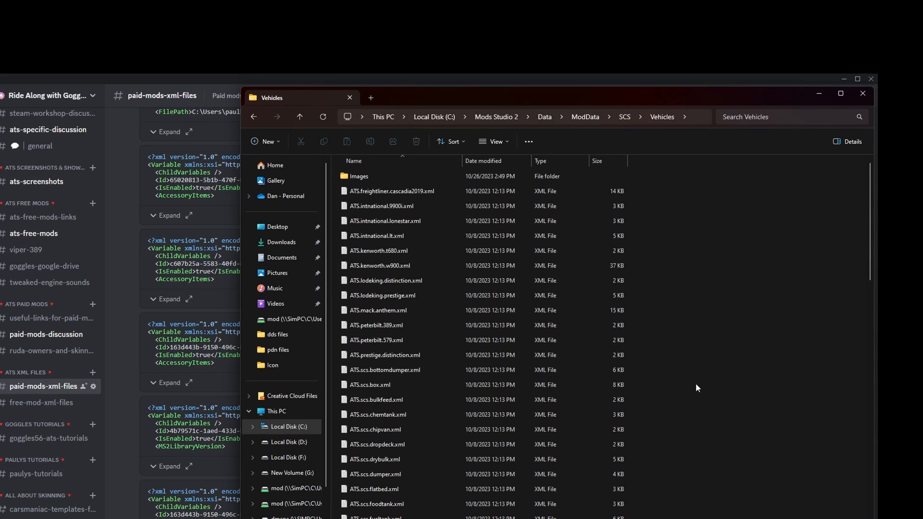
Step: Close File Explorer and browse the XML files posted in Discord's paid-mods-xml-files channel
{"action": "left_click", "coordinate": [863, 93]}
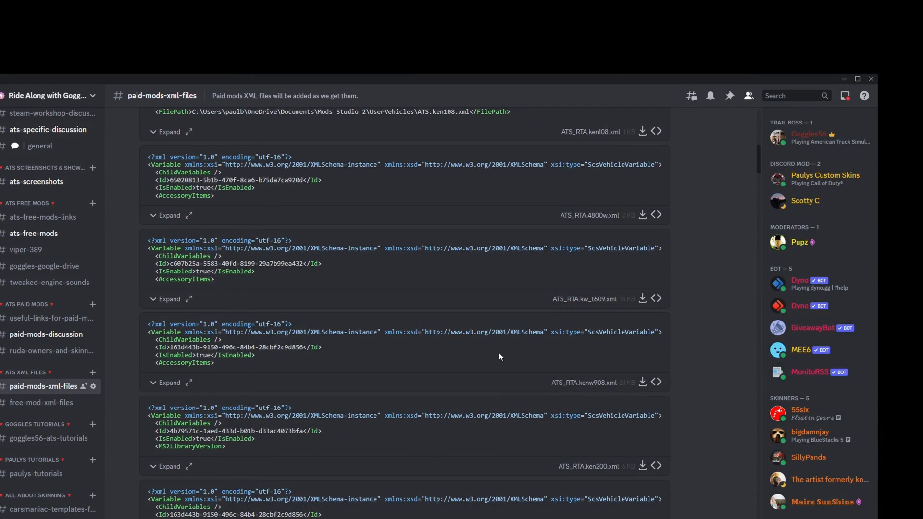
{"action": "scroll", "coordinate": [452, 356], "scroll_direction": "down", "scroll_amount": 4}
{"action": "scroll", "coordinate": [453, 356], "scroll_direction": "up", "scroll_amount": 5}
{"action": "scroll", "coordinate": [461, 359], "scroll_direction": "up", "scroll_amount": 1}
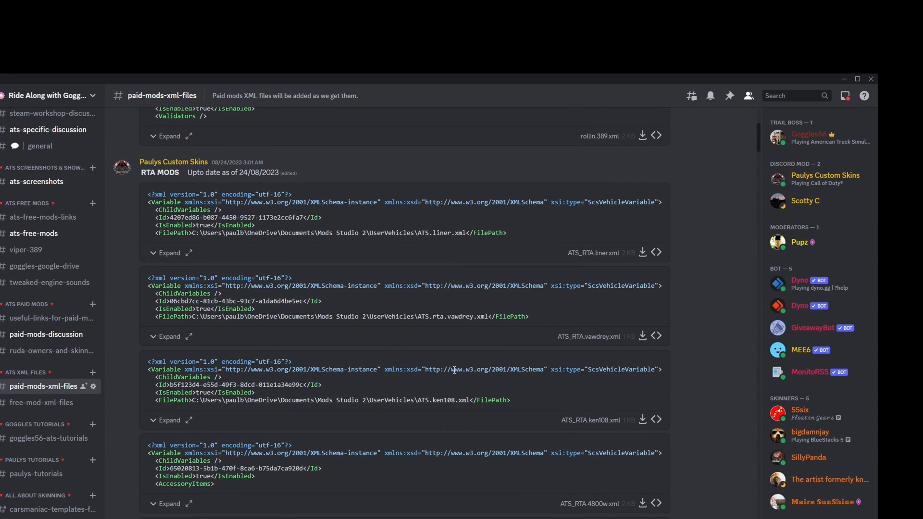
{"action": "scroll", "coordinate": [461, 359], "scroll_direction": "up", "scroll_amount": 3}
{"action": "scroll", "coordinate": [443, 387], "scroll_direction": "down", "scroll_amount": 2}
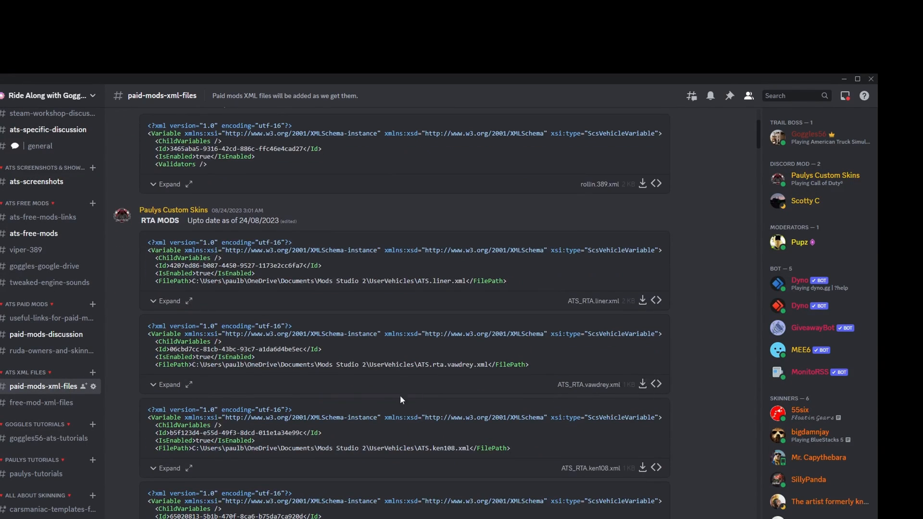
Step: Open the free-mod-xml-files channel and browse its posted XML files back to the start of the channel
{"action": "left_click", "coordinate": [51, 404]}
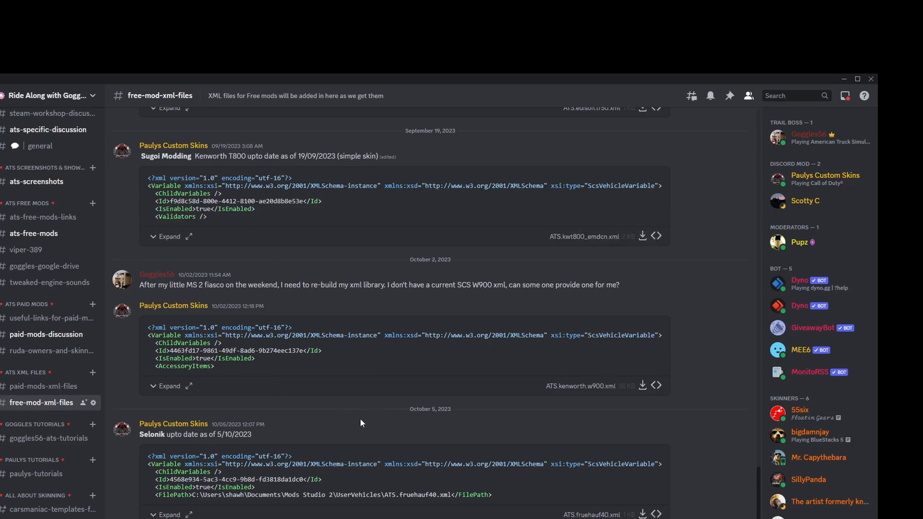
{"action": "scroll", "coordinate": [366, 418], "scroll_direction": "up", "scroll_amount": 4}
{"action": "scroll", "coordinate": [392, 404], "scroll_direction": "up", "scroll_amount": 10}
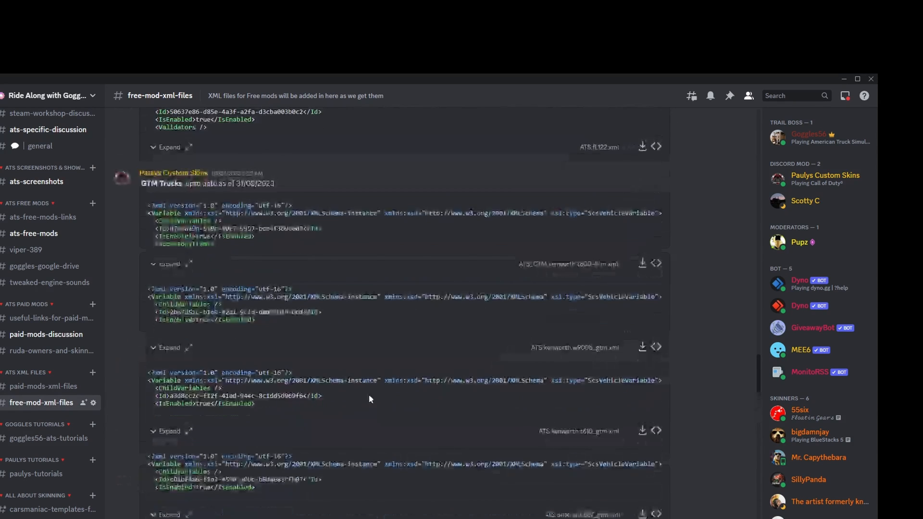
{"action": "scroll", "coordinate": [449, 415], "scroll_direction": "down", "scroll_amount": 7}
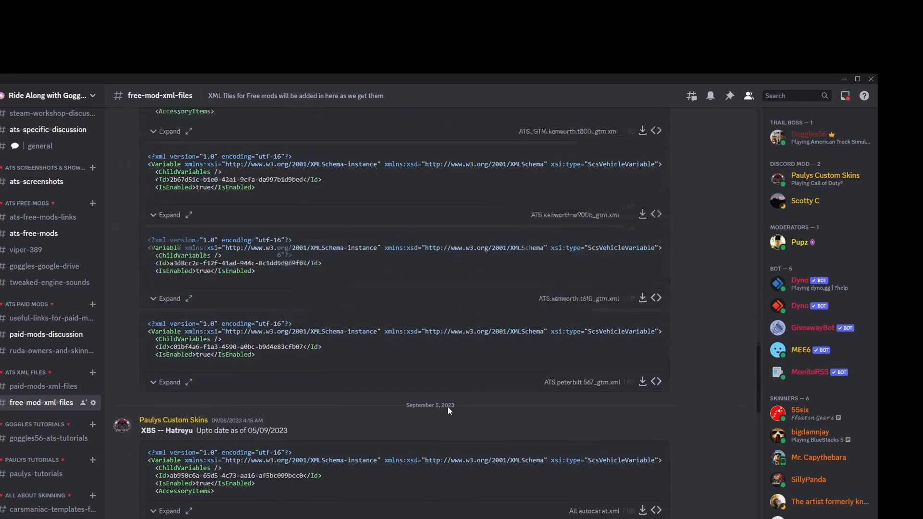
{"action": "scroll", "coordinate": [445, 407], "scroll_direction": "up", "scroll_amount": 8}
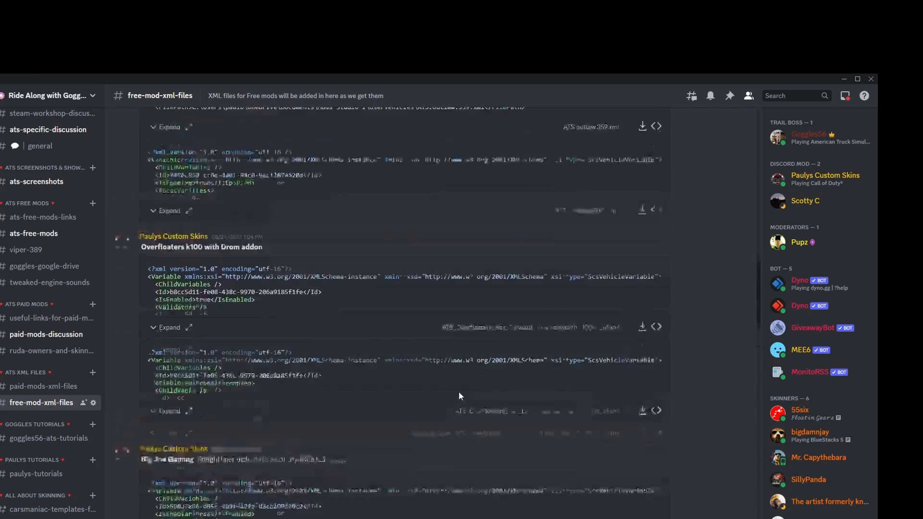
{"action": "scroll", "coordinate": [462, 385], "scroll_direction": "up", "scroll_amount": 8}
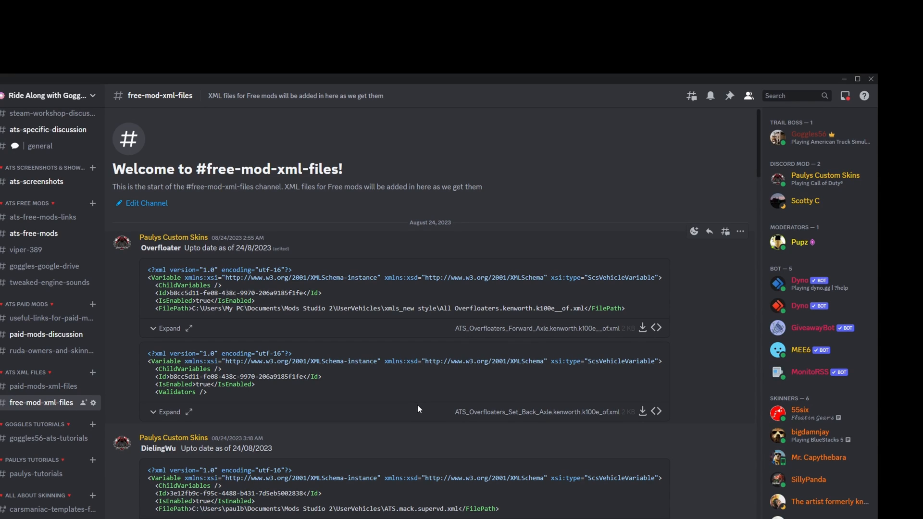
{"action": "scroll", "coordinate": [419, 409], "scroll_direction": "down", "scroll_amount": 3}
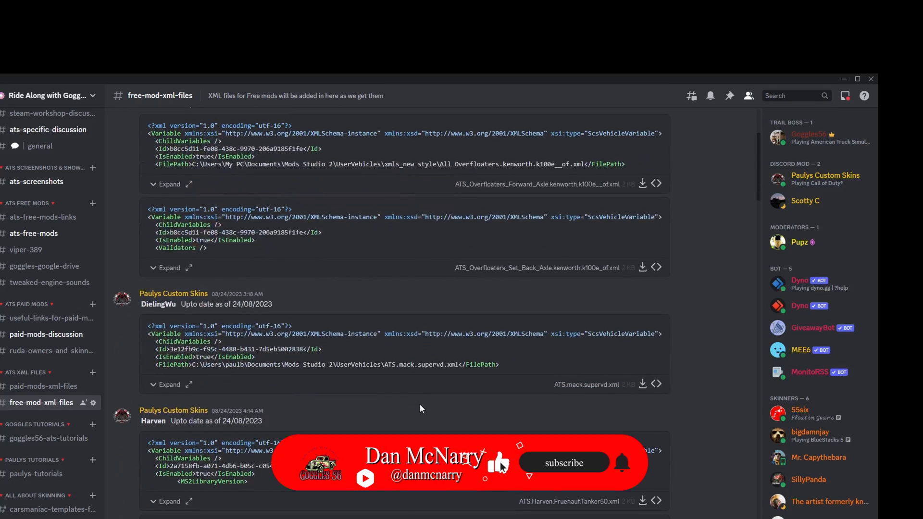